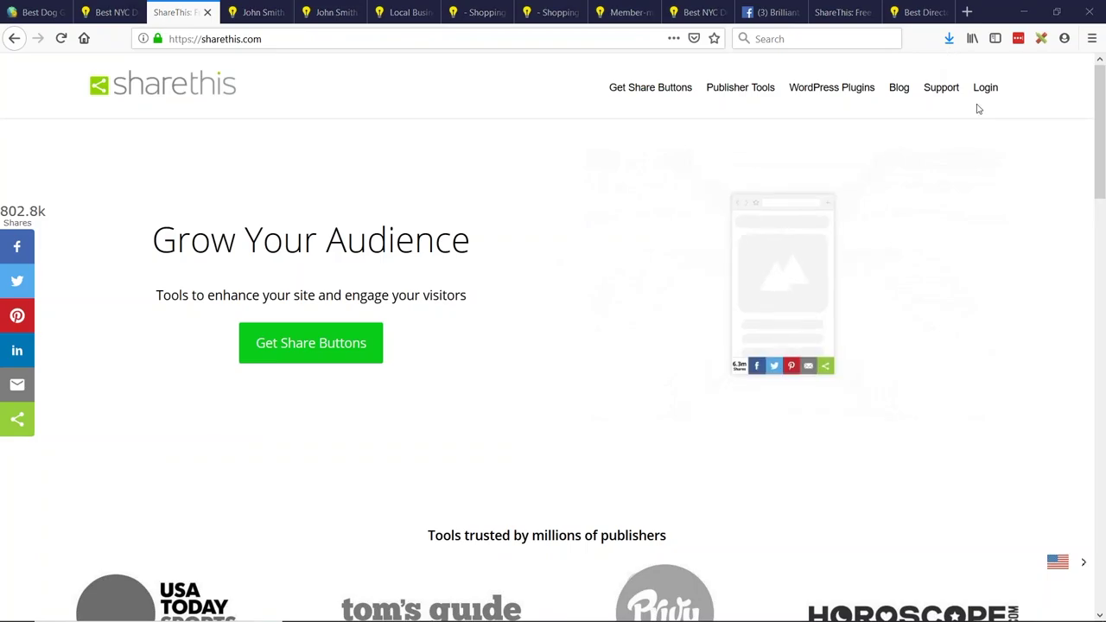
Look over the share button type choices in the onboarding wizard and return to the home page.
{"action": "left_click", "coordinate": [302, 354]}
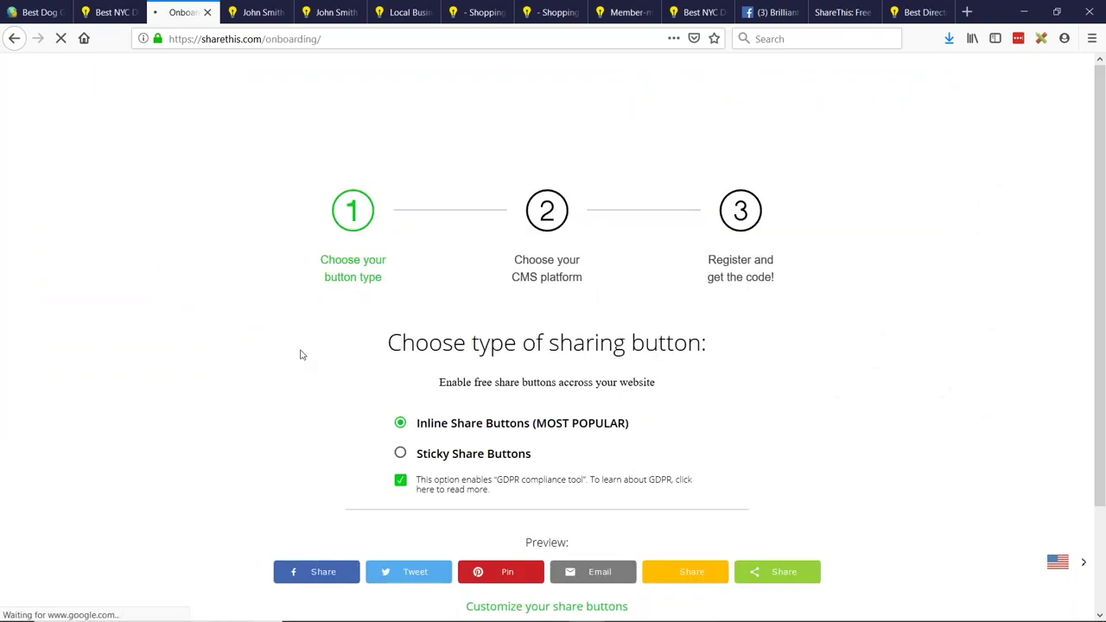
{"action": "scroll", "coordinate": [490, 308], "scroll_direction": "down", "scroll_amount": 3}
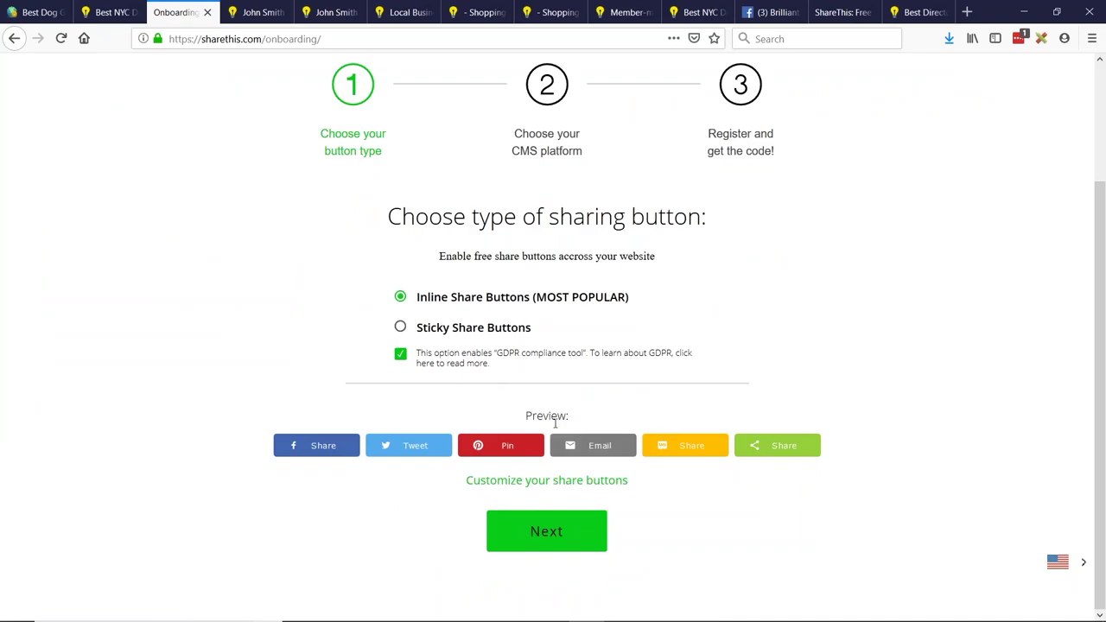
{"action": "scroll", "coordinate": [588, 467], "scroll_direction": "up", "scroll_amount": 3}
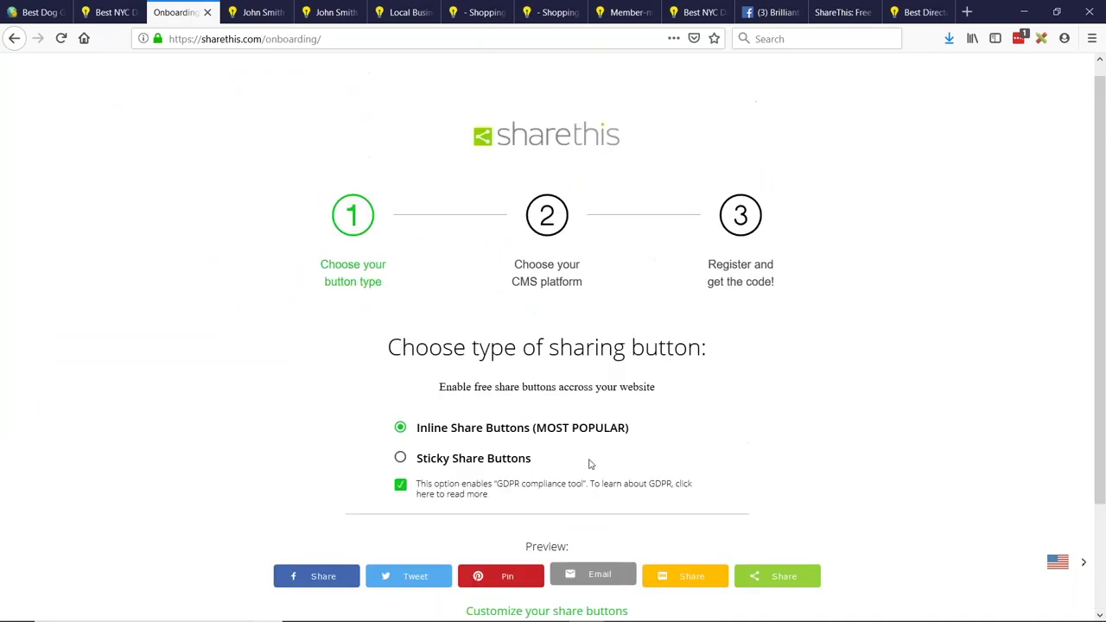
{"action": "left_click", "coordinate": [14, 39]}
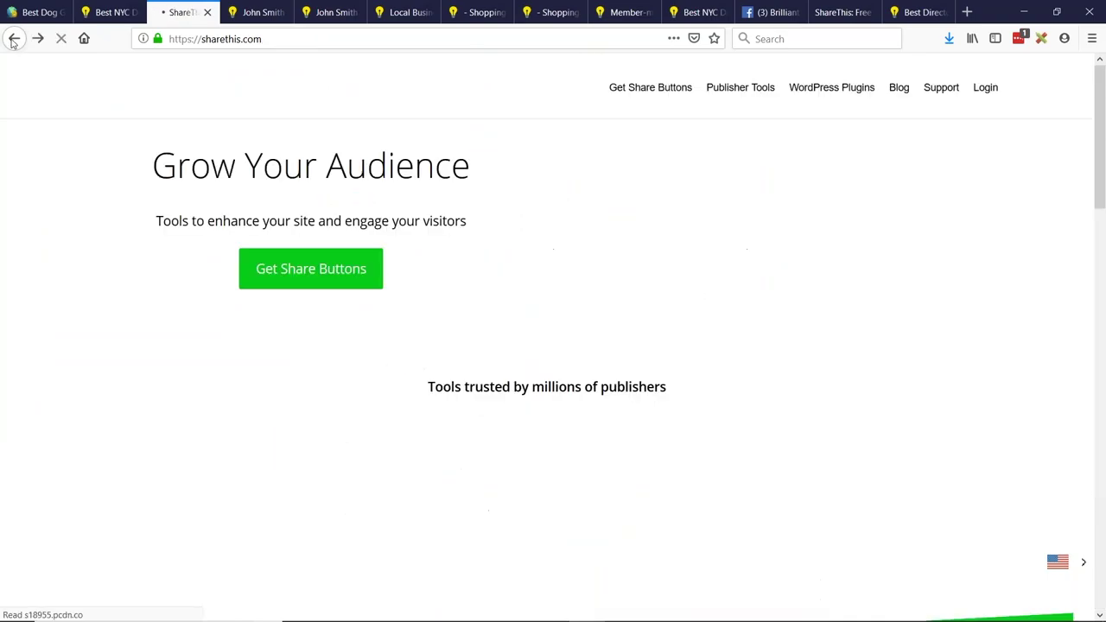
Log in to the existing ShareThis account with the saved credentials.
{"action": "left_click", "coordinate": [984, 89]}
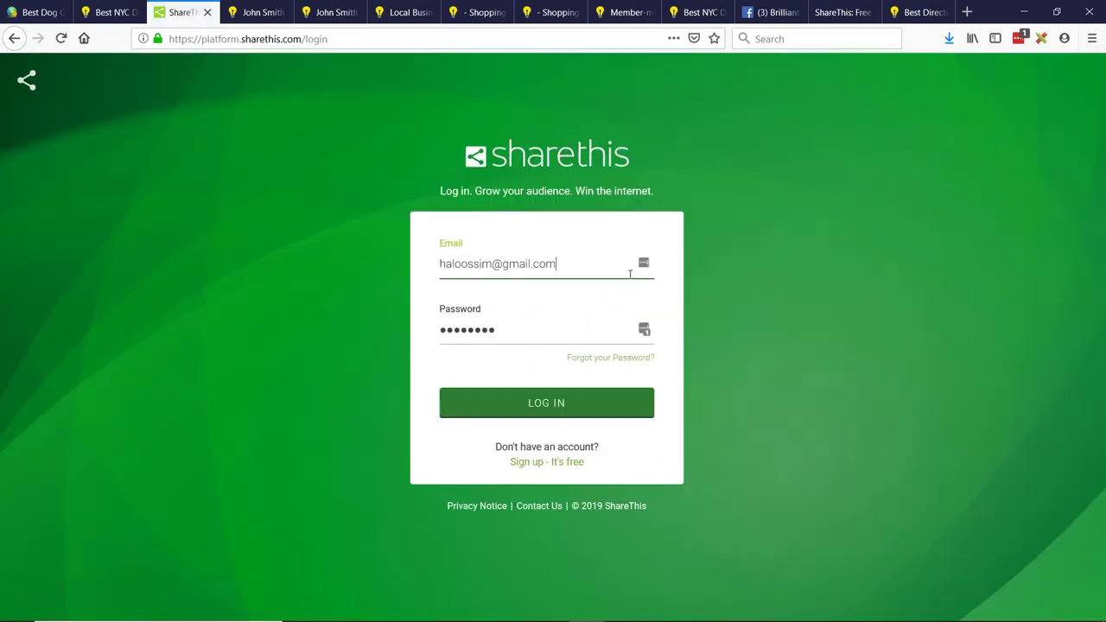
{"action": "left_click", "coordinate": [583, 406]}
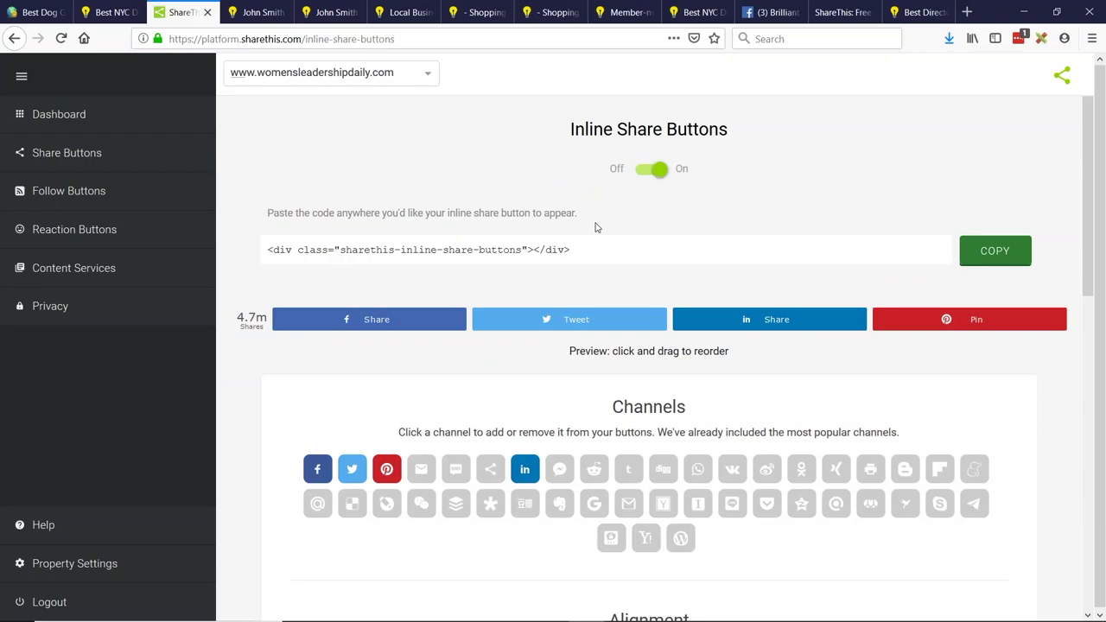
{"action": "left_click", "coordinate": [428, 76]}
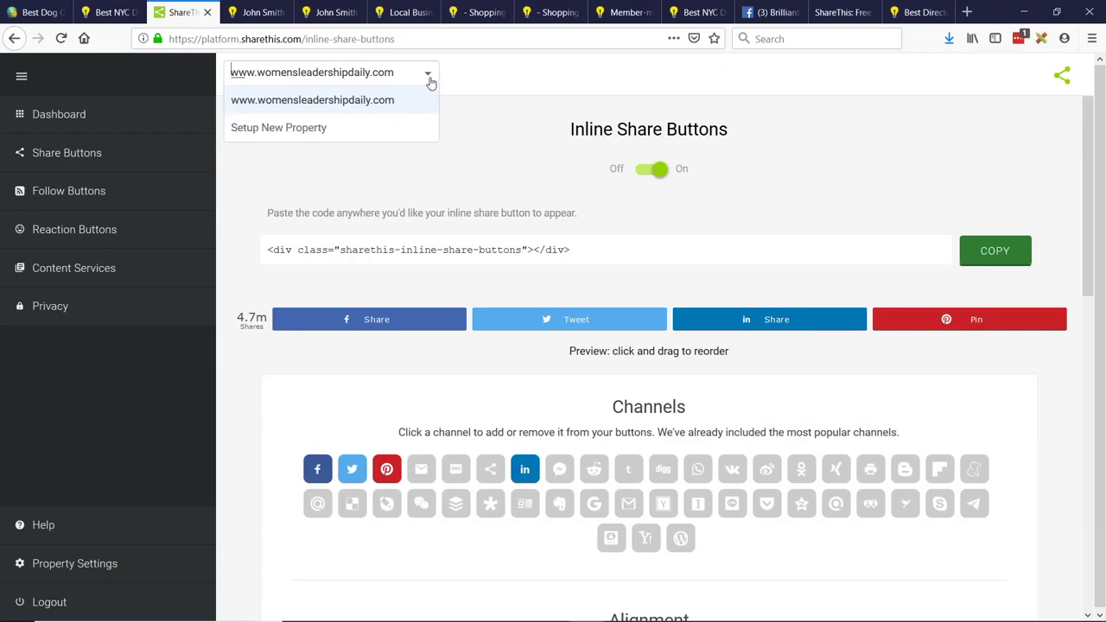
{"action": "left_click", "coordinate": [312, 133]}
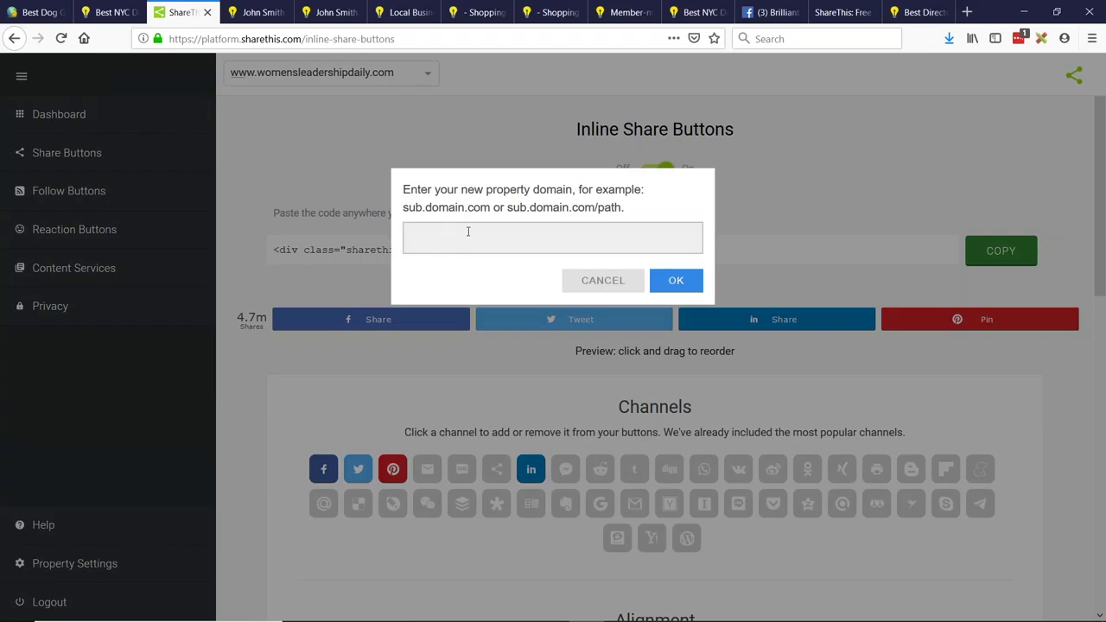
{"action": "left_click", "coordinate": [108, 12]}
{"action": "left_click_drag", "start_coordinate": [318, 39], "coordinate": [170, 39]}
{"action": "key", "text": "ctrl+c"}
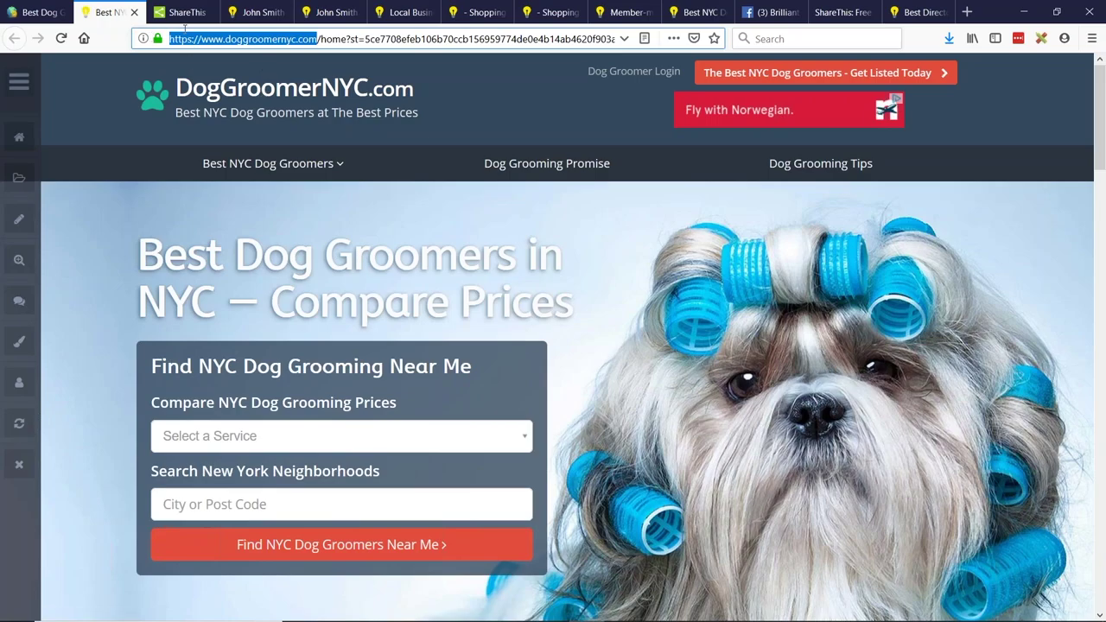
{"action": "left_click", "coordinate": [181, 12]}
{"action": "left_click", "coordinate": [536, 239]}
{"action": "key", "text": "ctrl+v"}
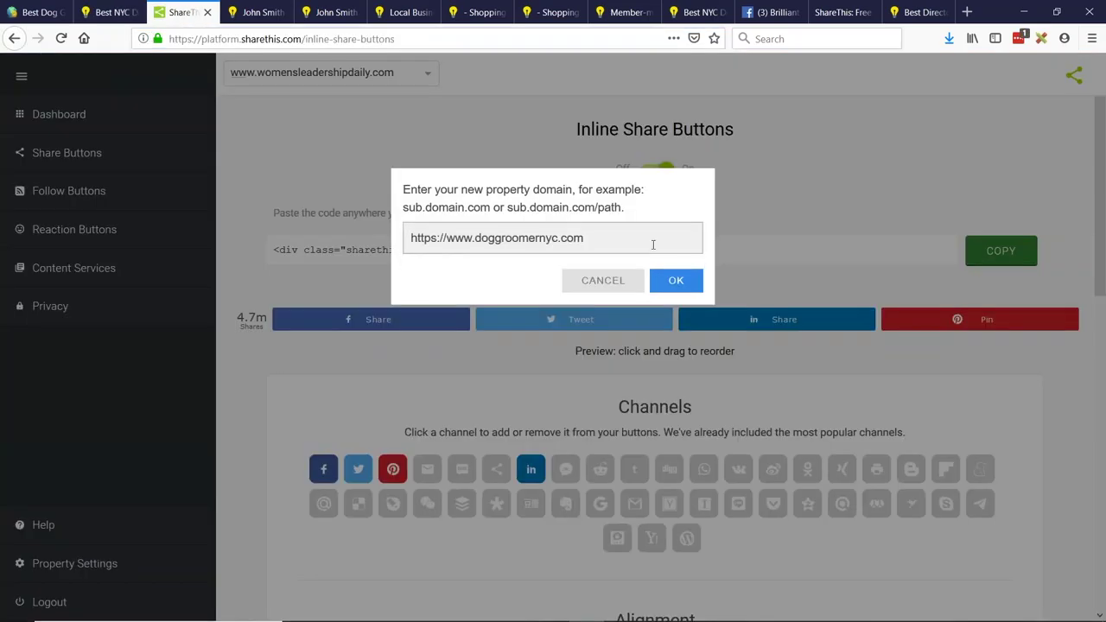
{"action": "left_click", "coordinate": [673, 286]}
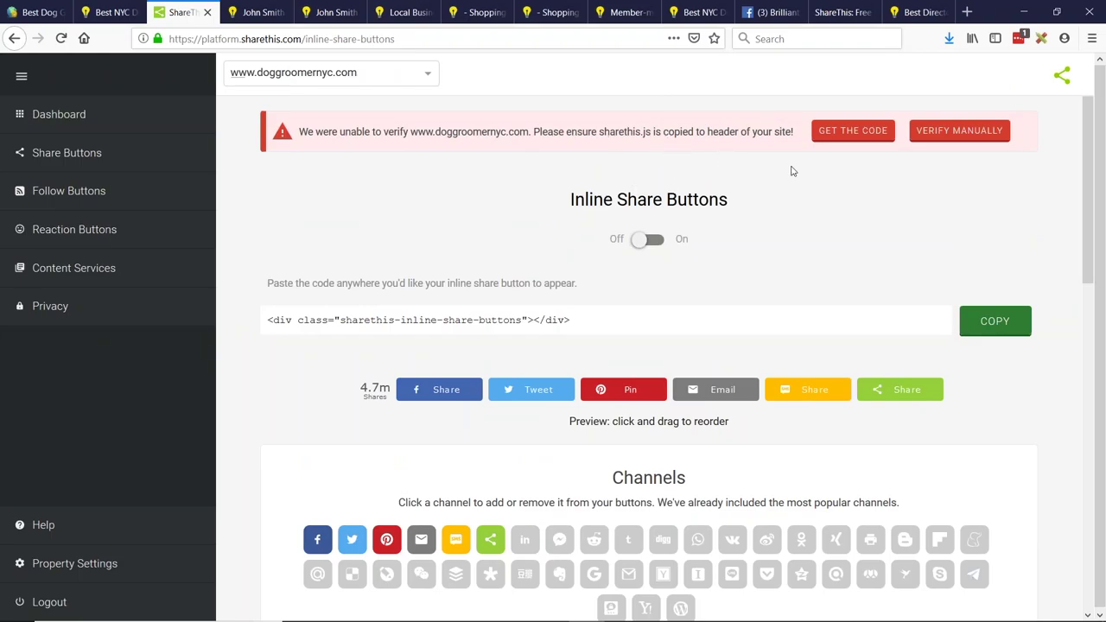
Get the sharethis.js installation code for the unverified property and copy it to the clipboard.
{"action": "left_click", "coordinate": [863, 134]}
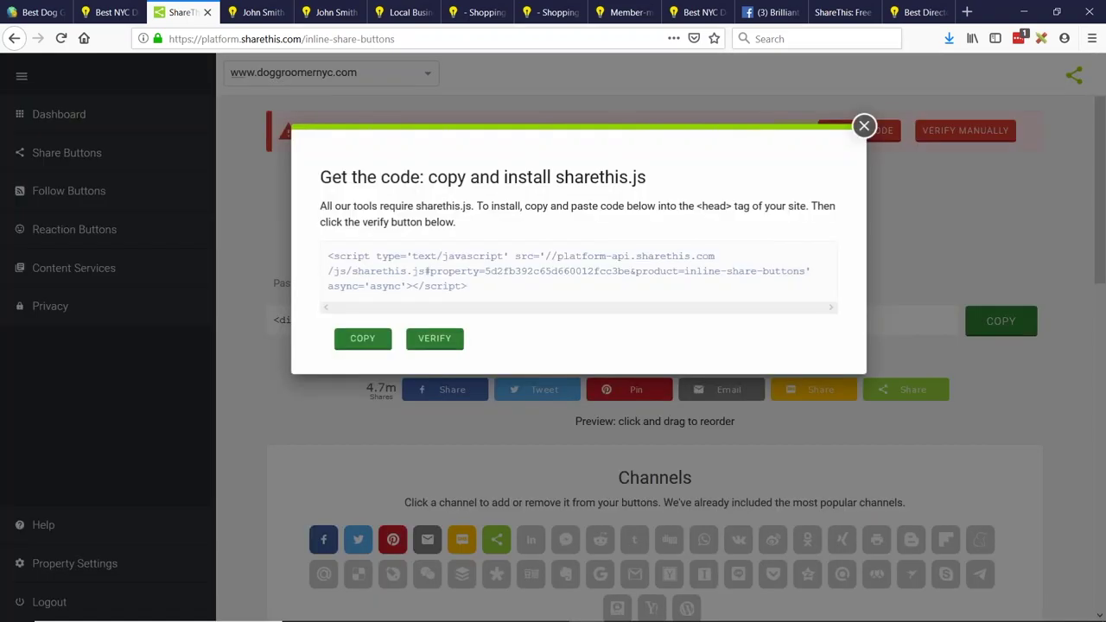
{"action": "left_click_drag", "start_coordinate": [471, 290], "coordinate": [327, 250]}
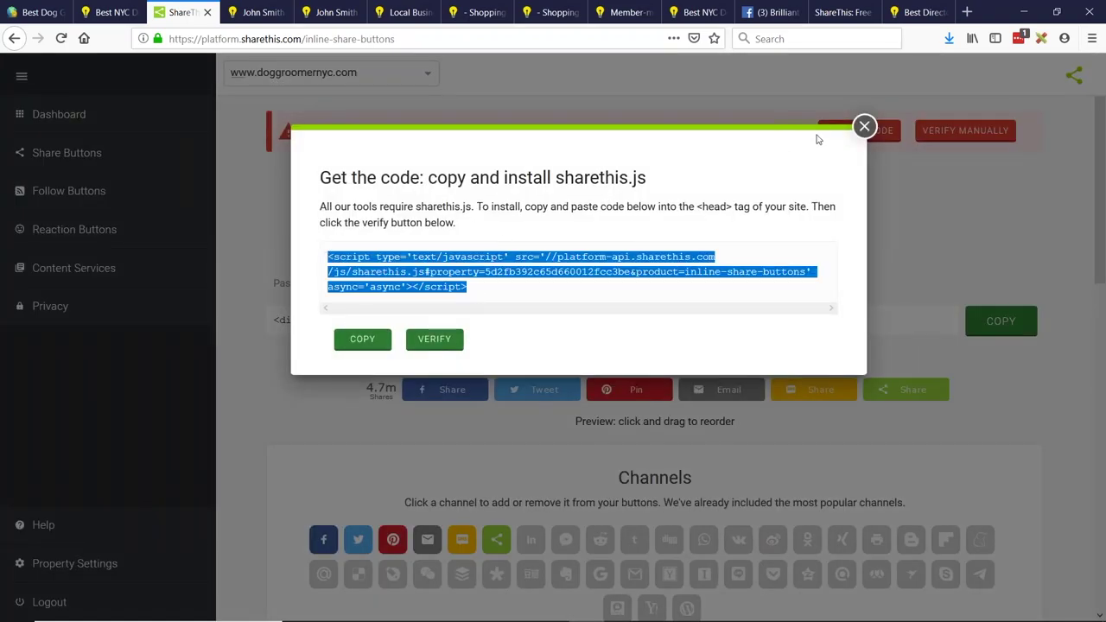
{"action": "left_click", "coordinate": [371, 341]}
Switch to the Best Dog Grooming NYC admin site and open the Custom CSS / HEAD section of its design settings.
{"action": "left_click", "coordinate": [37, 12]}
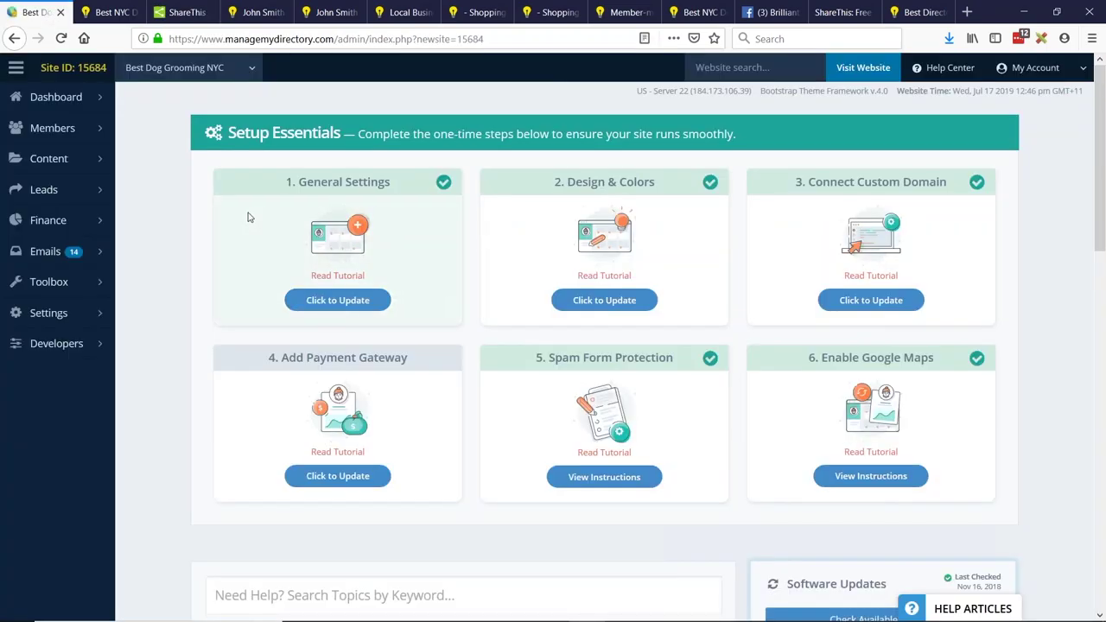
{"action": "left_click", "coordinate": [91, 313]}
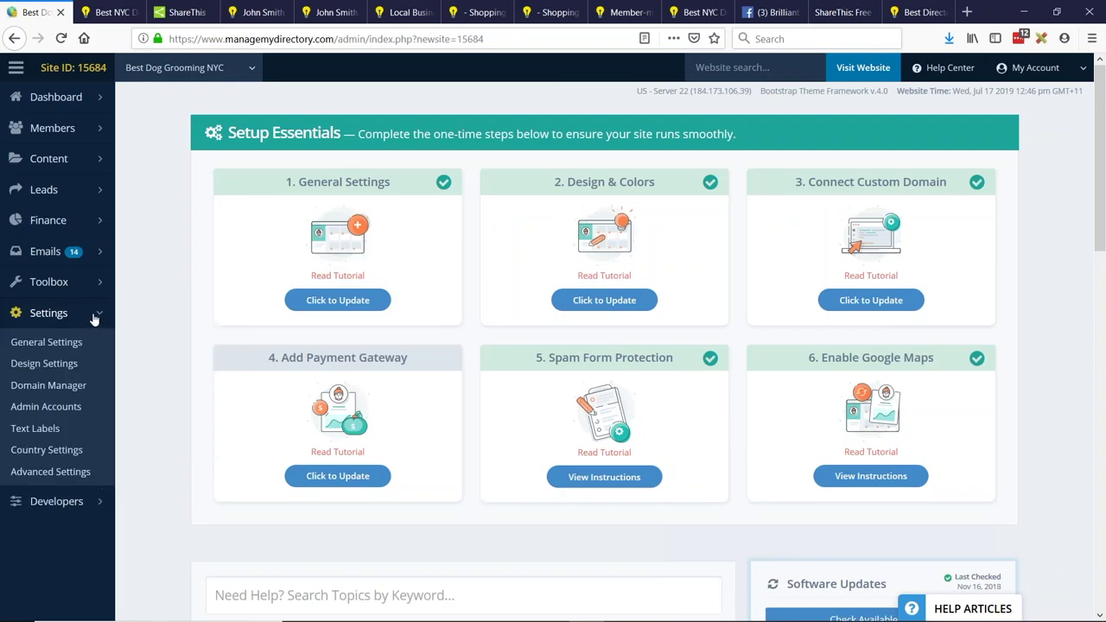
{"action": "left_click", "coordinate": [44, 366]}
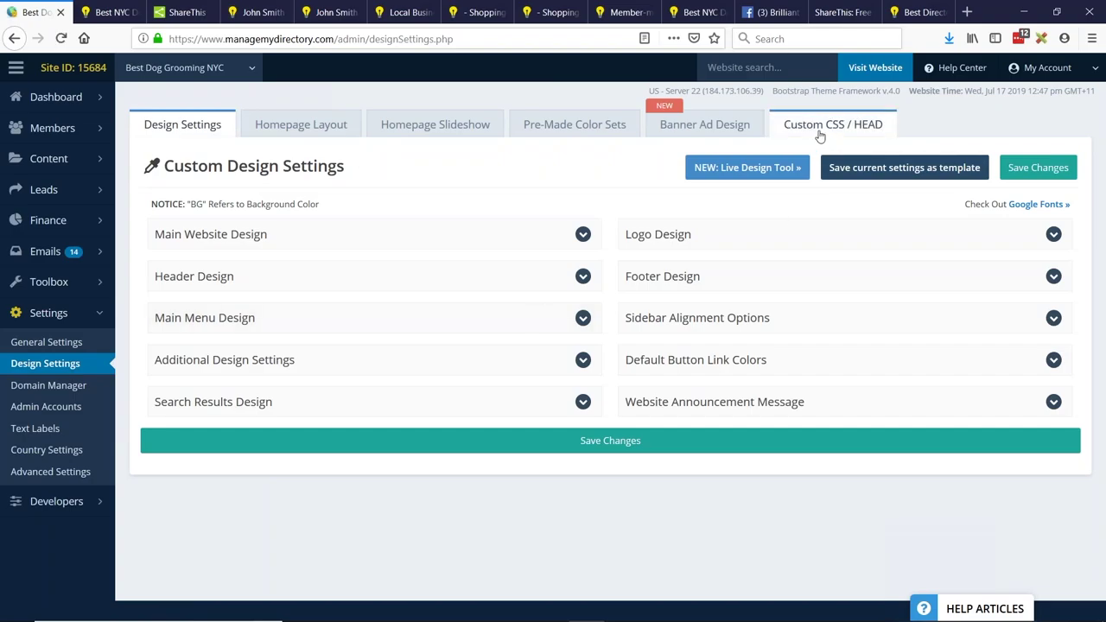
{"action": "left_click", "coordinate": [851, 130]}
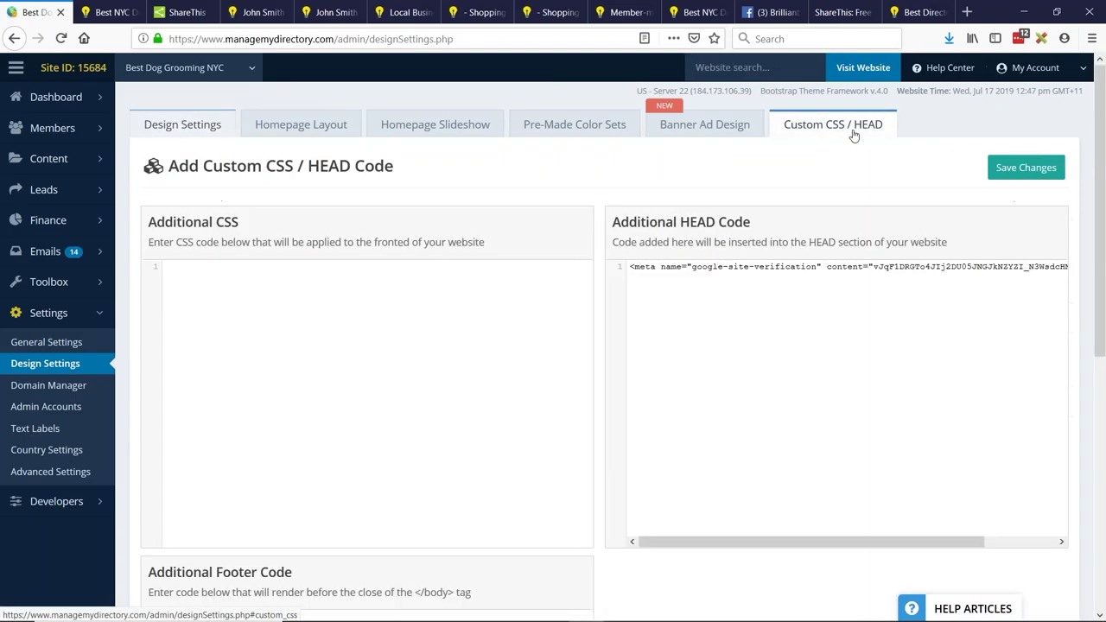
Paste the sharethis.js script on a new line after the existing meta tag in Additional HEAD Code and save the changes.
{"action": "key", "text": "ctrl+a"}
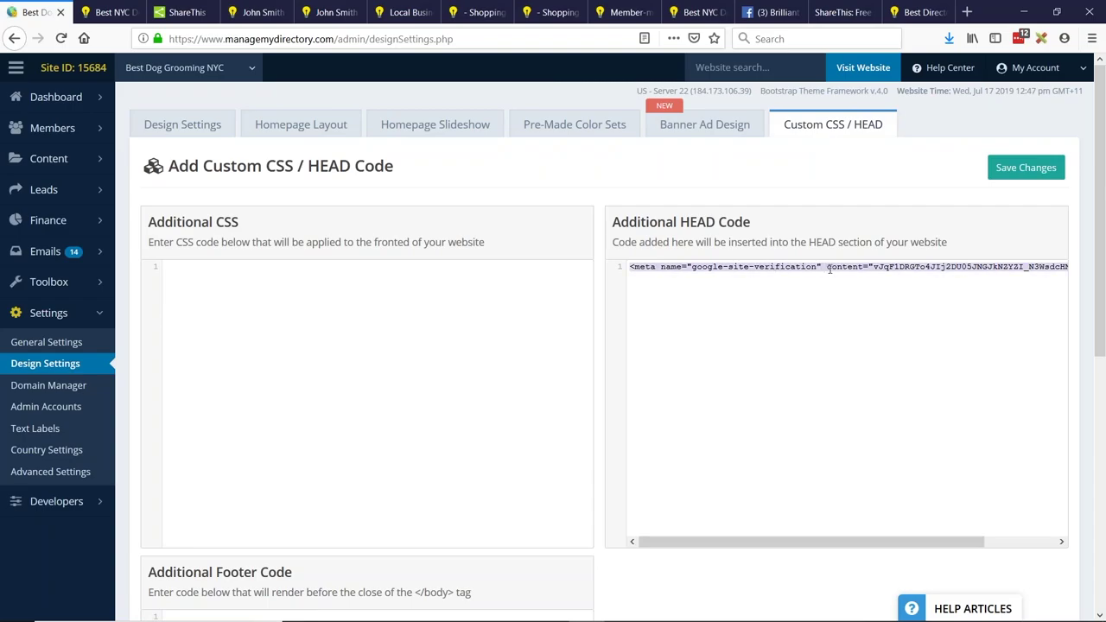
{"action": "left_click", "coordinate": [793, 292]}
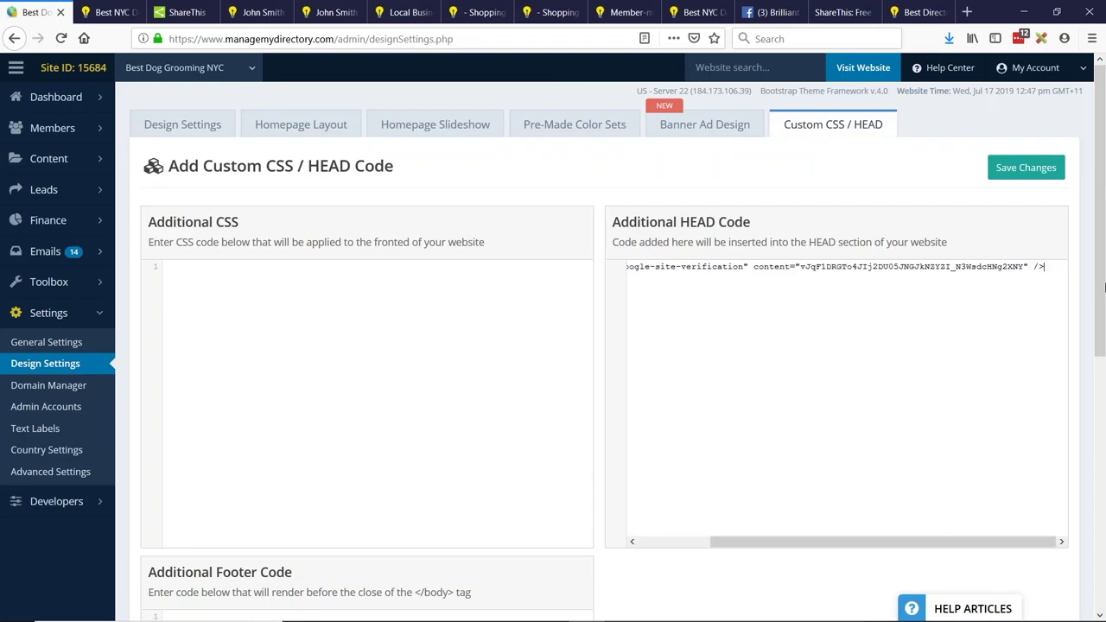
{"action": "key", "text": "Return"}
{"action": "key", "text": "ctrl+v"}
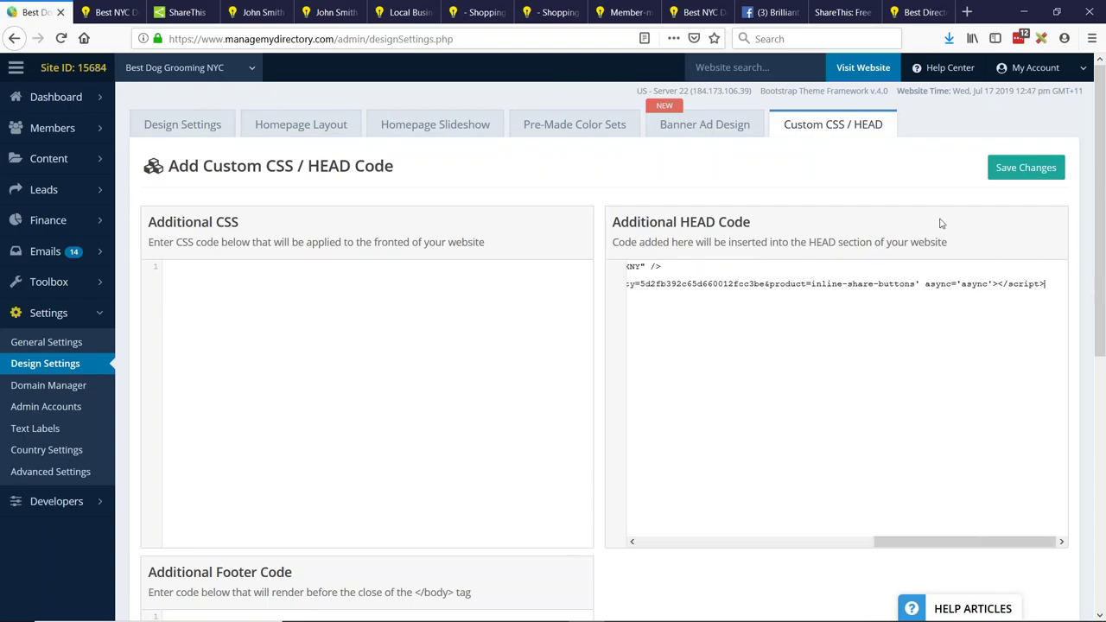
{"action": "left_click", "coordinate": [1022, 173]}
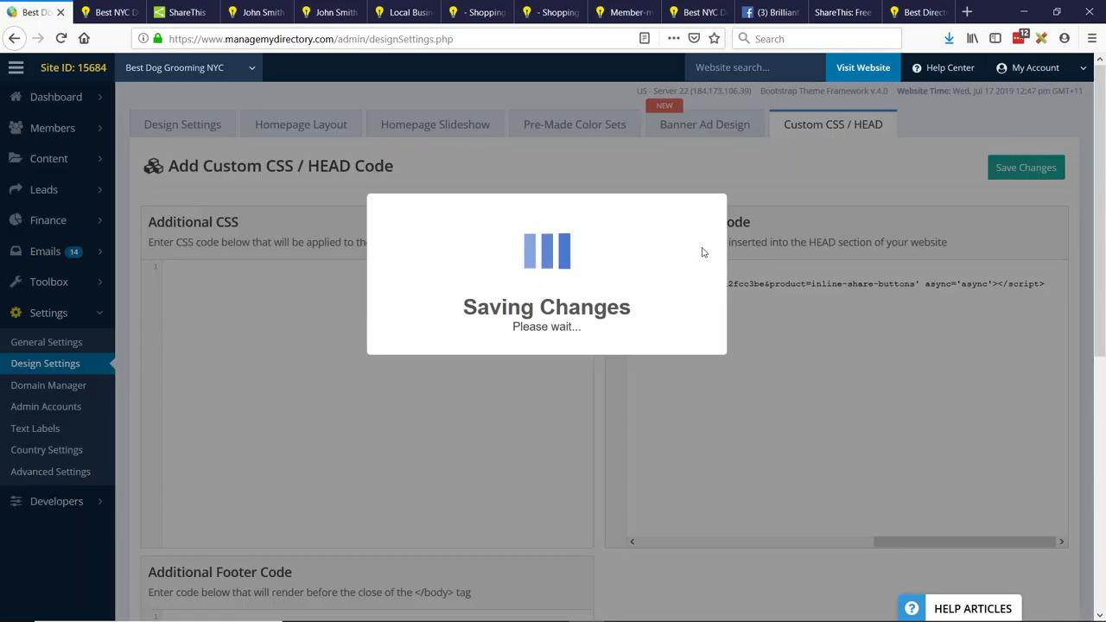
{"action": "left_click", "coordinate": [548, 362]}
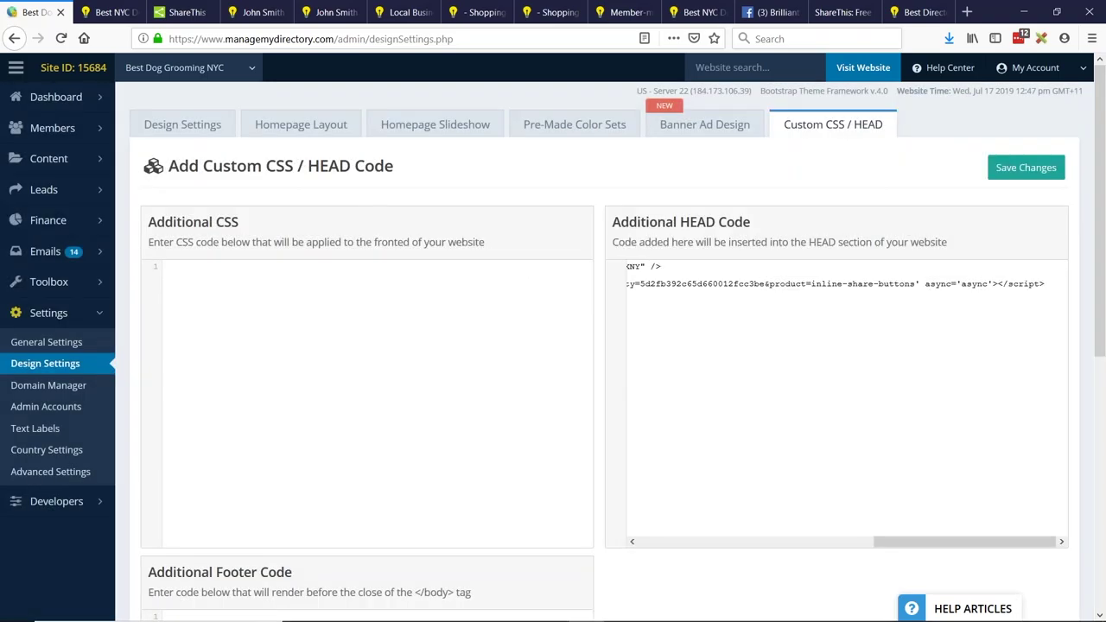
Return to the ShareThis platform and verify the sharethis.js installation for the dog groomer property.
{"action": "left_click", "coordinate": [164, 14]}
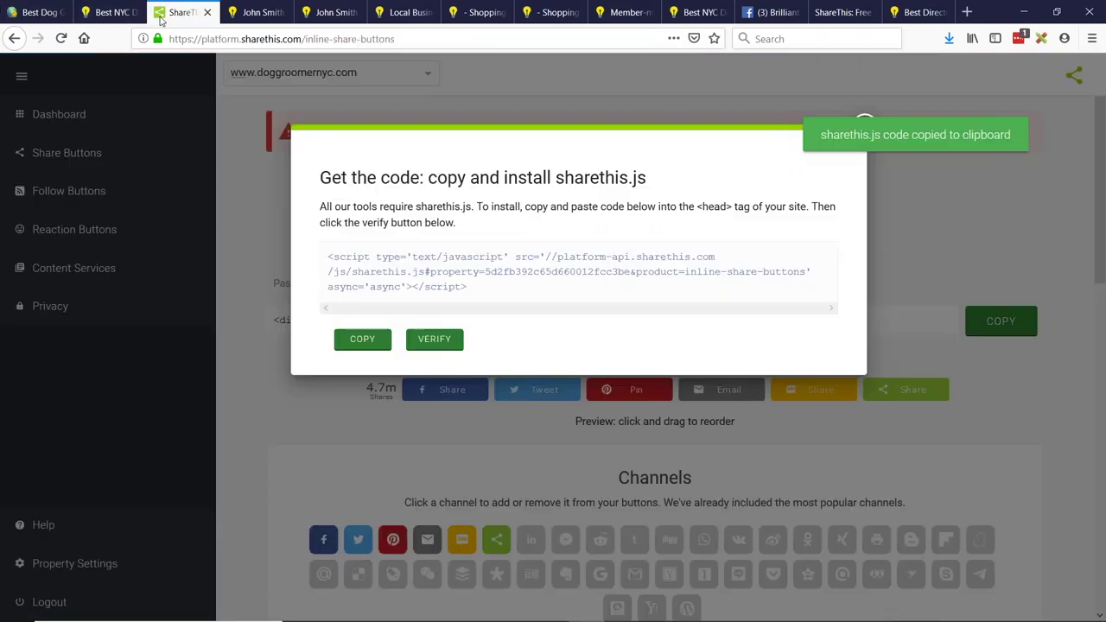
{"action": "left_click", "coordinate": [426, 344]}
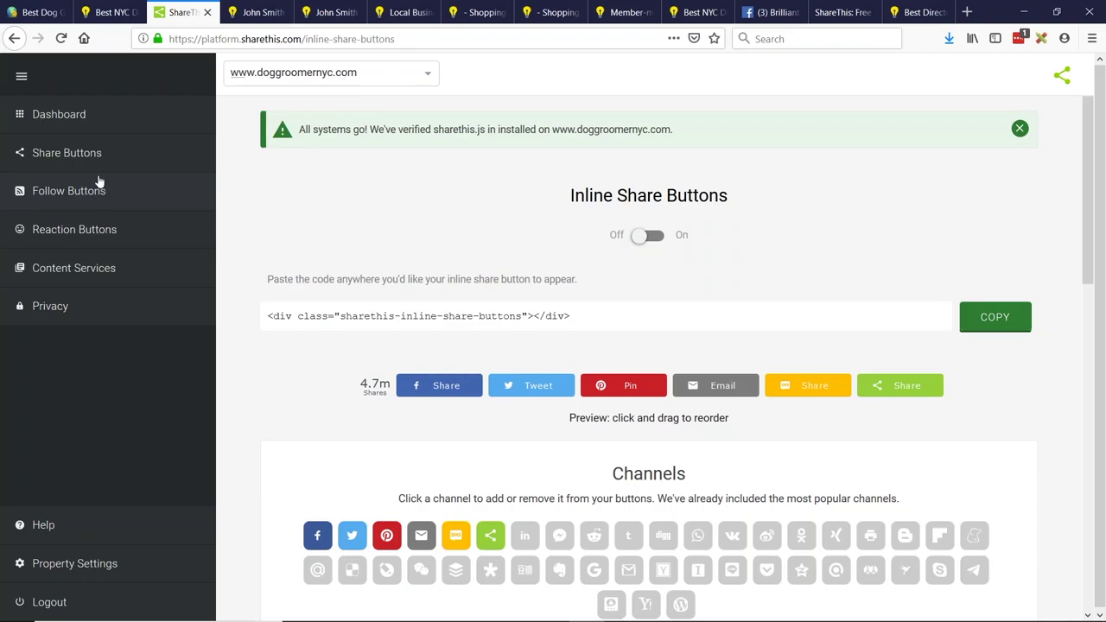
Open the Sticky Share Buttons settings, review the options and preview the full list of sharing networks.
{"action": "left_click", "coordinate": [144, 161]}
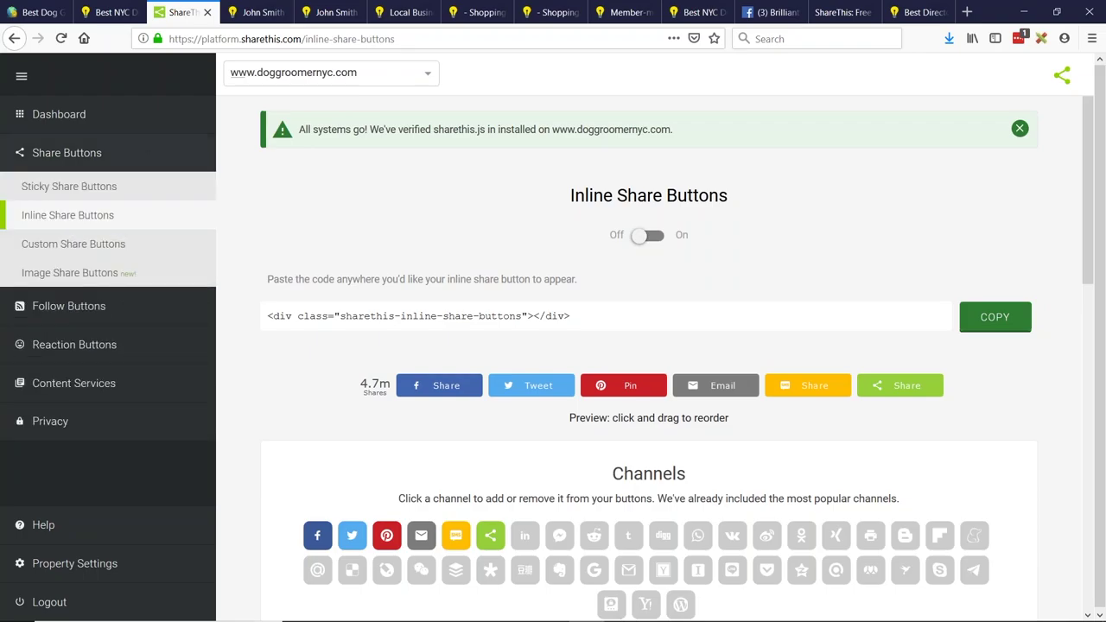
{"action": "left_click", "coordinate": [110, 188]}
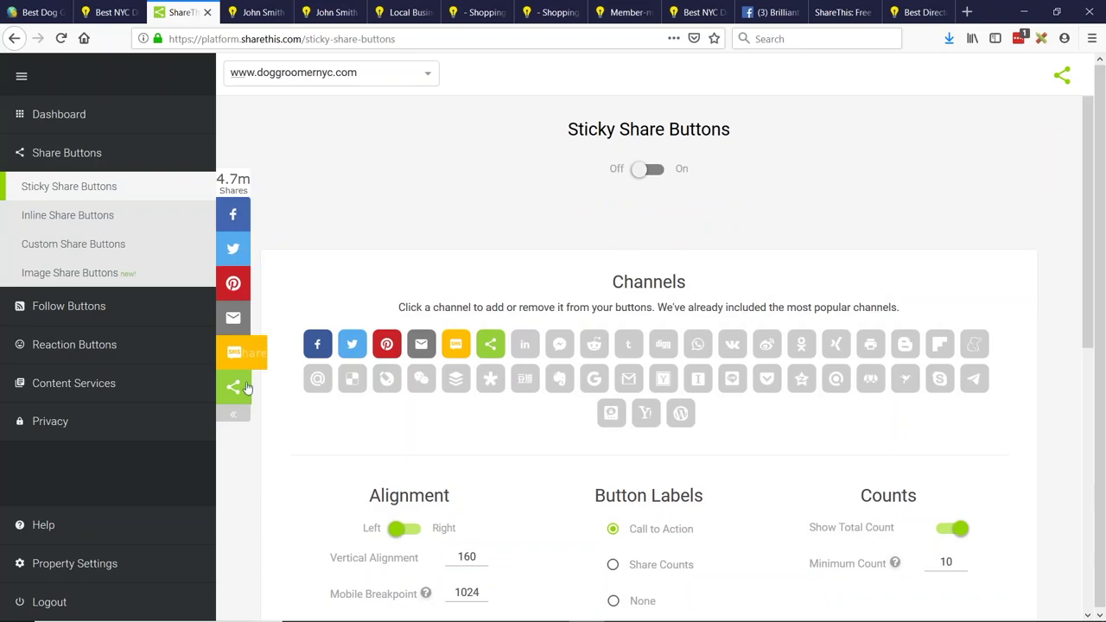
{"action": "scroll", "coordinate": [506, 291], "scroll_direction": "down", "scroll_amount": 5}
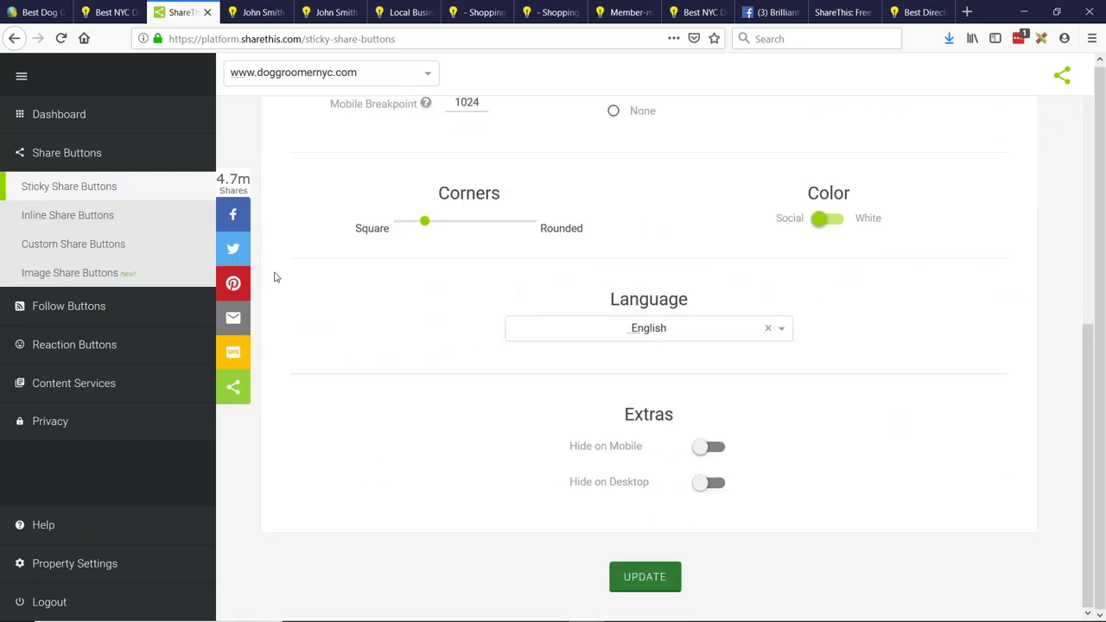
{"action": "scroll", "coordinate": [509, 234], "scroll_direction": "up", "scroll_amount": 5}
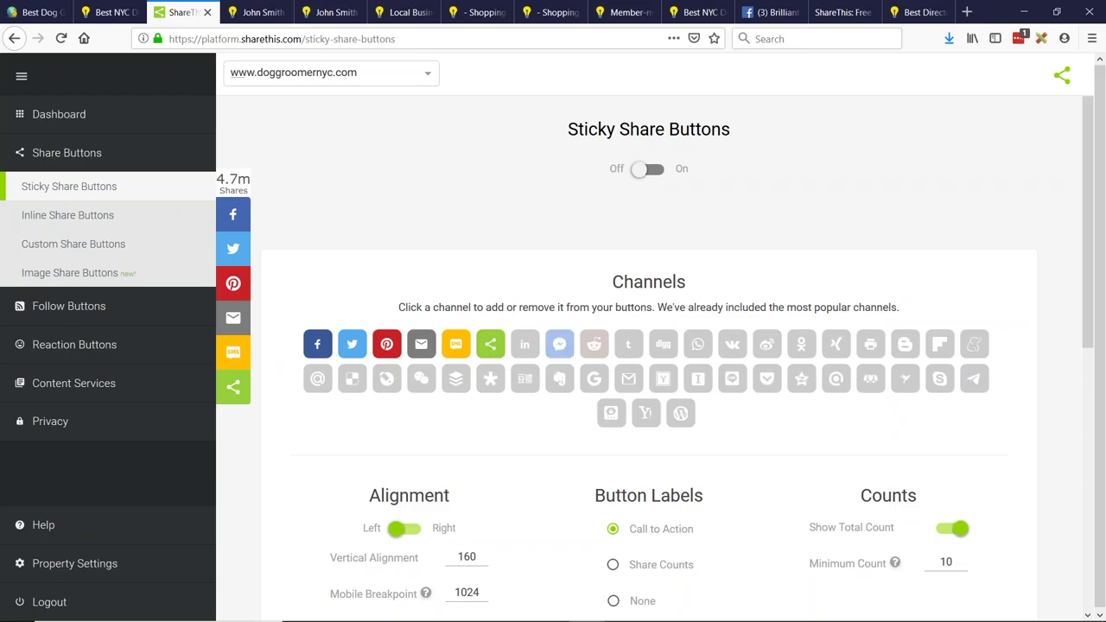
{"action": "left_click", "coordinate": [228, 388]}
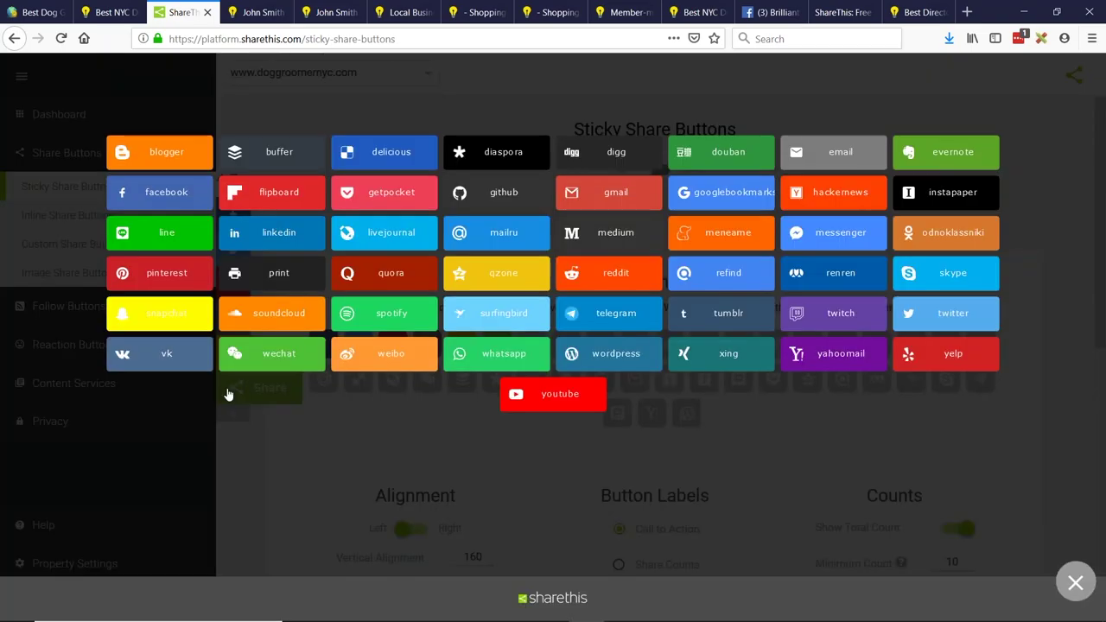
{"action": "left_click", "coordinate": [82, 118]}
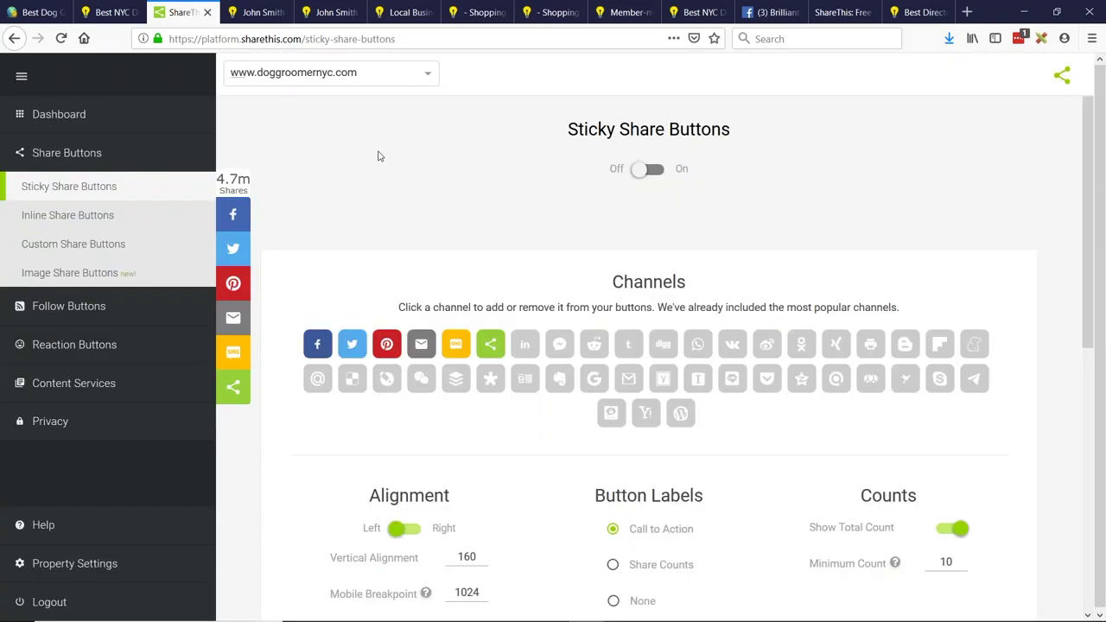
Remove the ShareThis, Twitter, Facebook and Pinterest channels from the sticky share buttons.
{"action": "left_click", "coordinate": [490, 346]}
{"action": "left_click", "coordinate": [354, 350]}
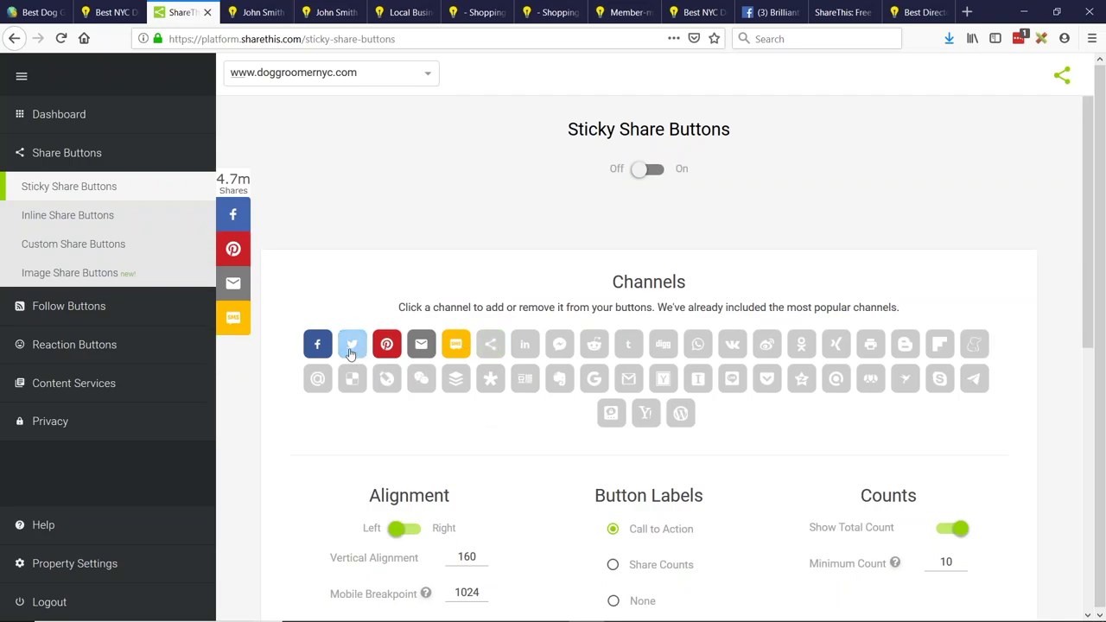
{"action": "left_click", "coordinate": [318, 350]}
{"action": "left_click", "coordinate": [387, 346]}
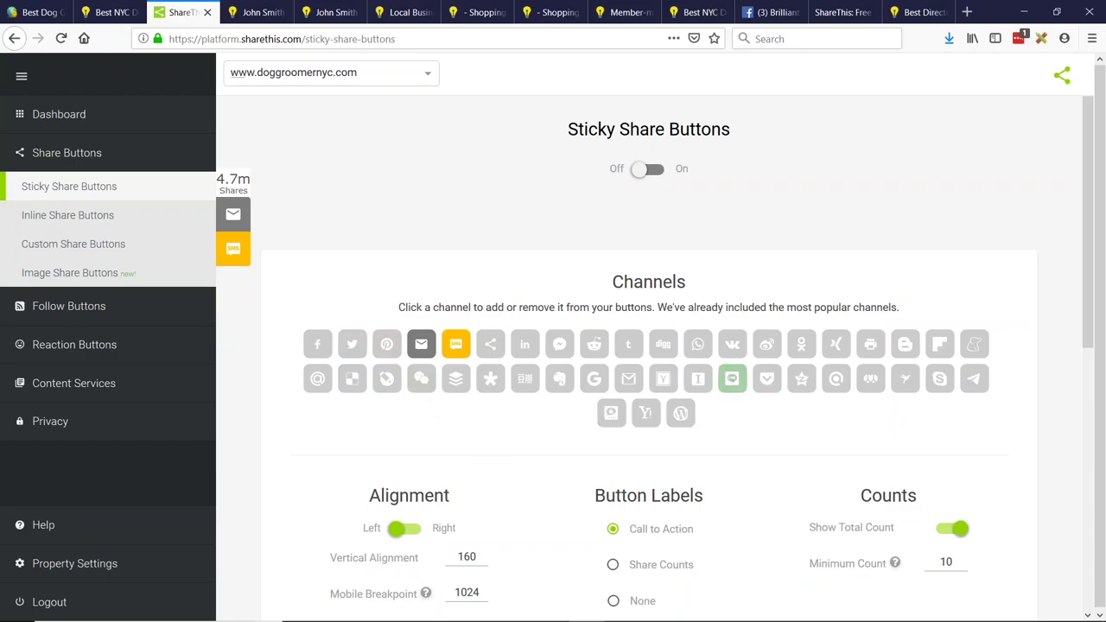
Add the Facebook, Twitter, Pinterest, ShareThis and LinkedIn channels to the sticky share buttons, in that order.
{"action": "left_click", "coordinate": [317, 345]}
{"action": "left_click", "coordinate": [351, 345]}
{"action": "left_click", "coordinate": [389, 346]}
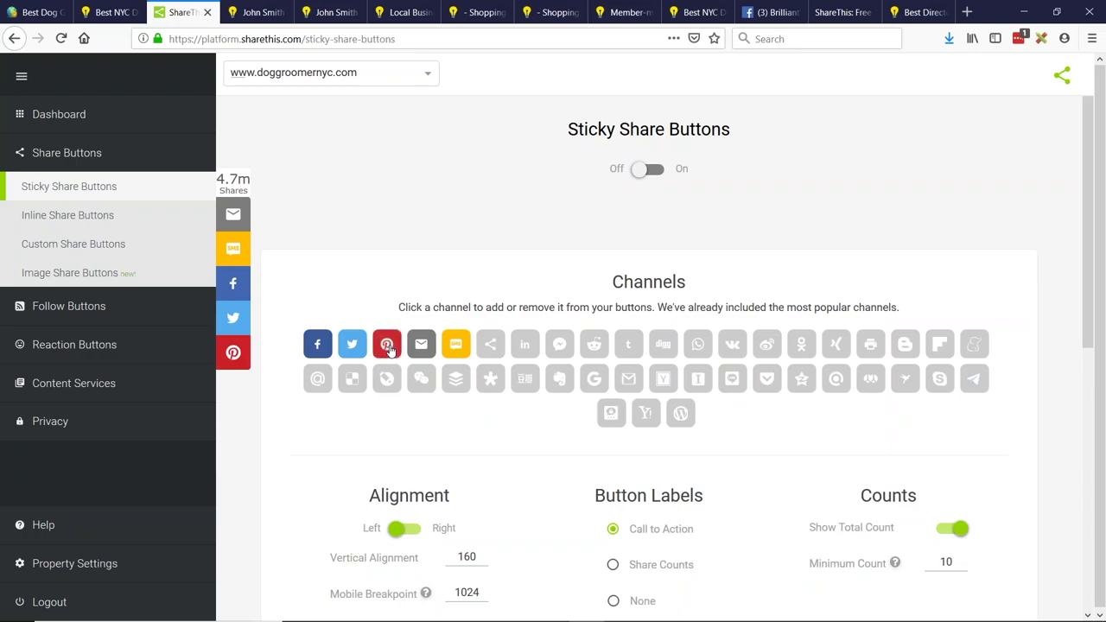
{"action": "left_click", "coordinate": [490, 348]}
{"action": "left_click", "coordinate": [524, 349]}
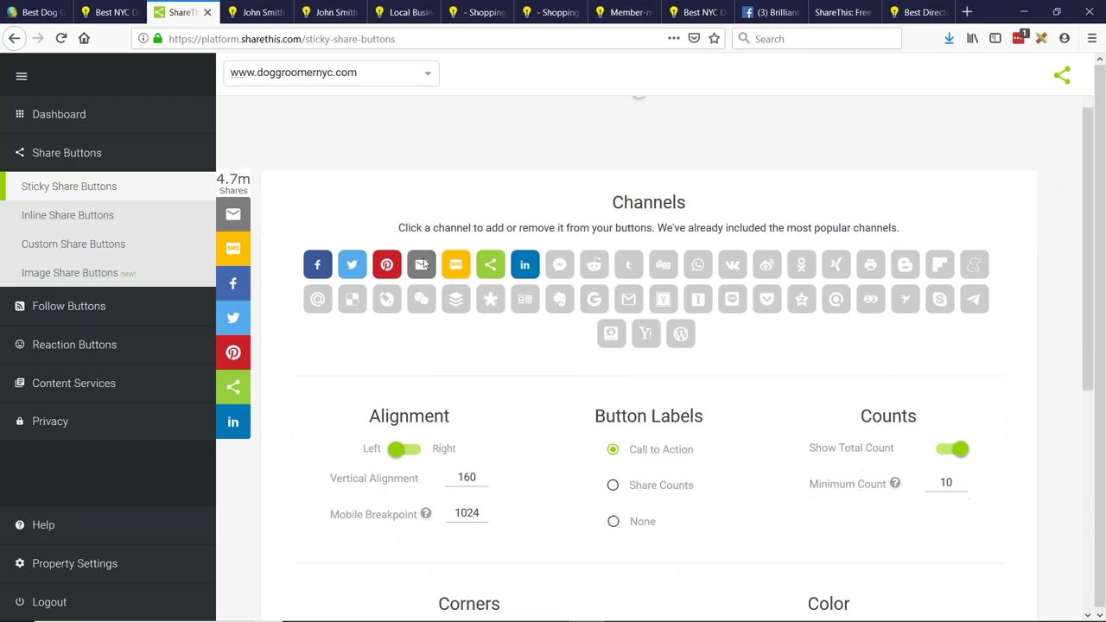
{"action": "scroll", "coordinate": [390, 309], "scroll_direction": "down", "scroll_amount": 2}
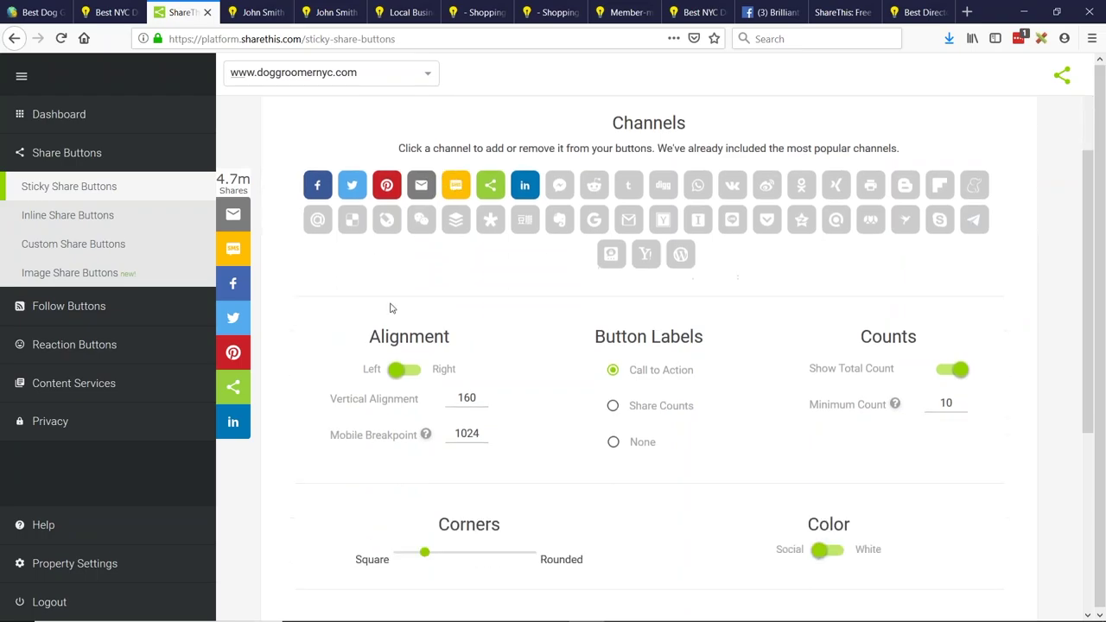
Try the right alignment and the alternative button labels, returning to left alignment and the Call to Action label.
{"action": "left_click", "coordinate": [396, 372]}
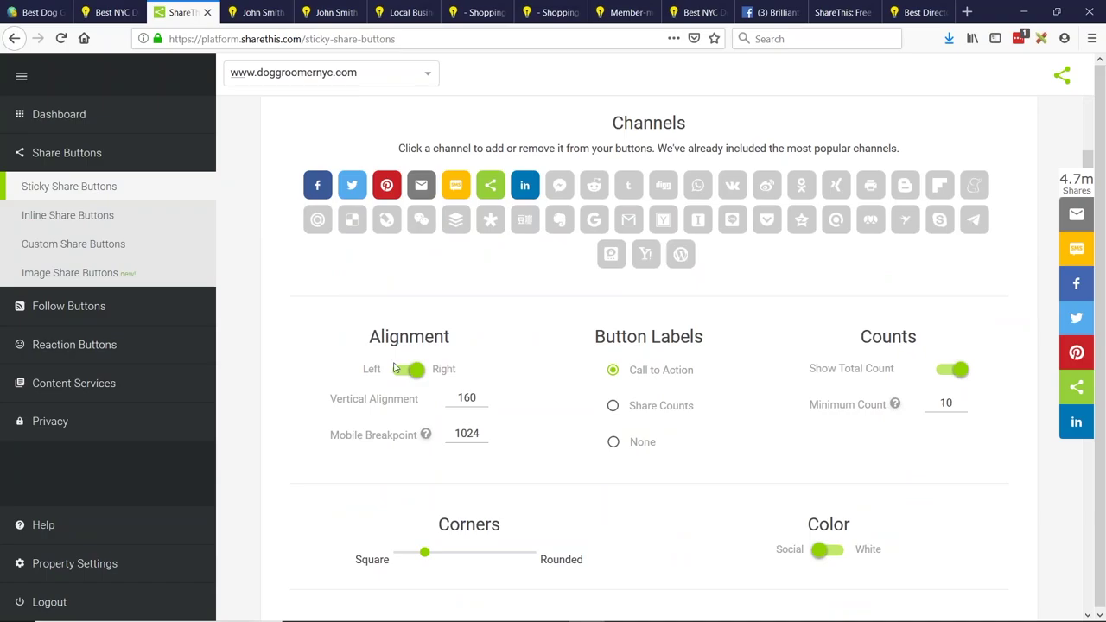
{"action": "left_click", "coordinate": [406, 370]}
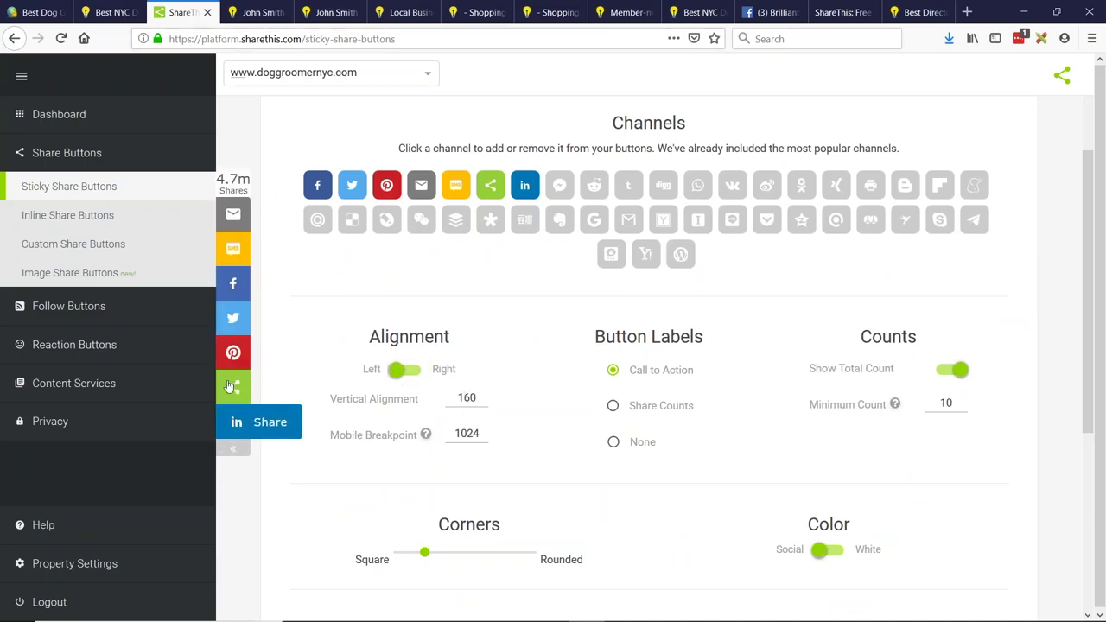
{"action": "left_click", "coordinate": [612, 406]}
{"action": "left_click", "coordinate": [613, 372]}
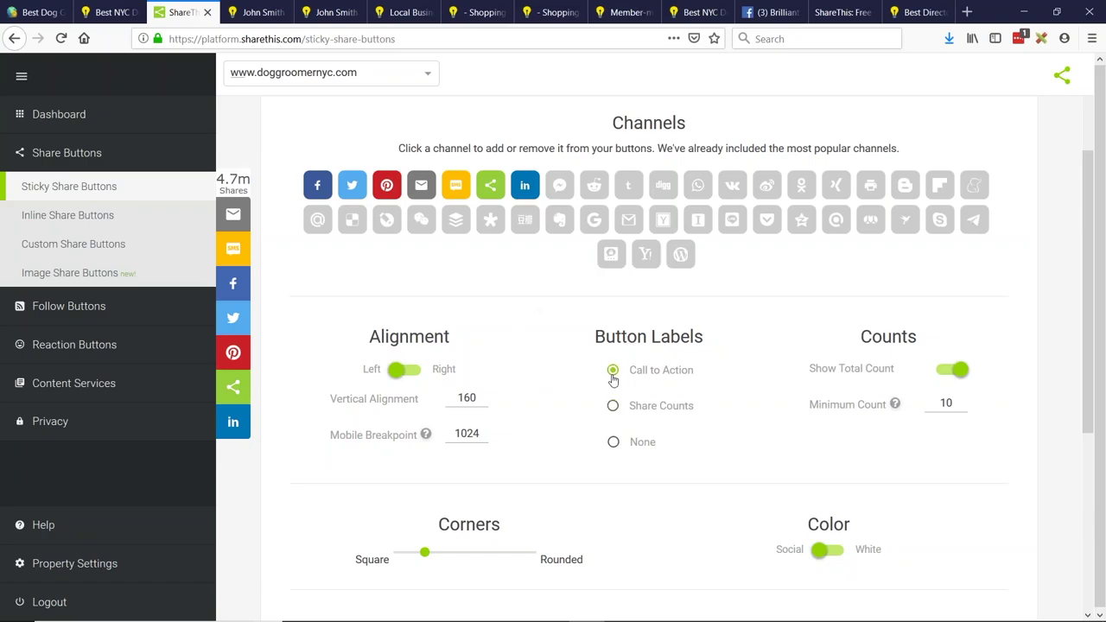
{"action": "left_click", "coordinate": [613, 441]}
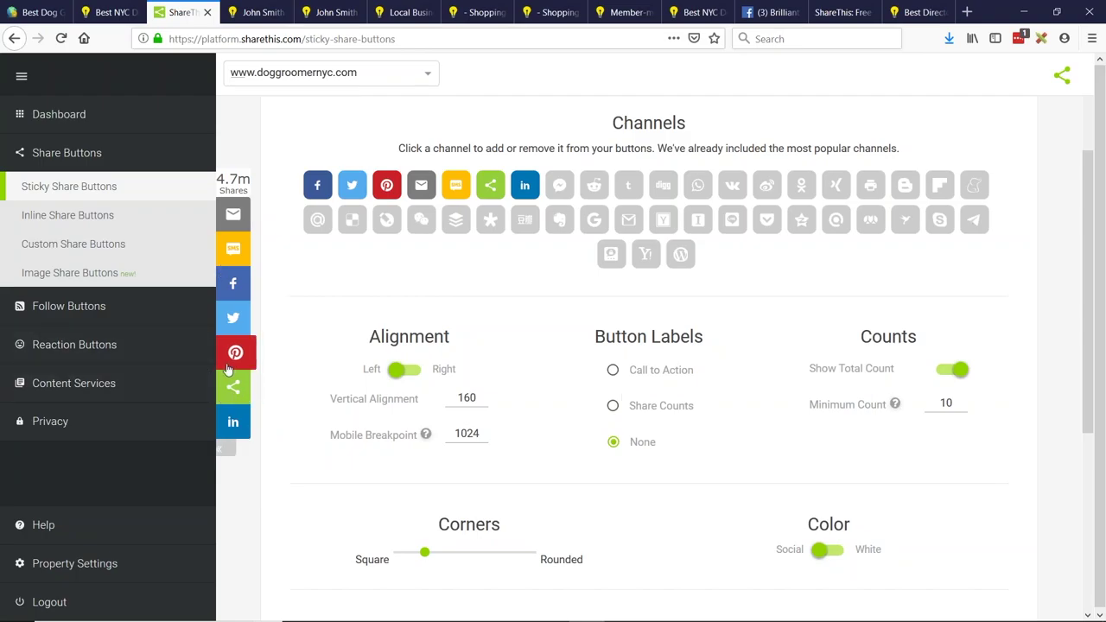
{"action": "left_click", "coordinate": [612, 407]}
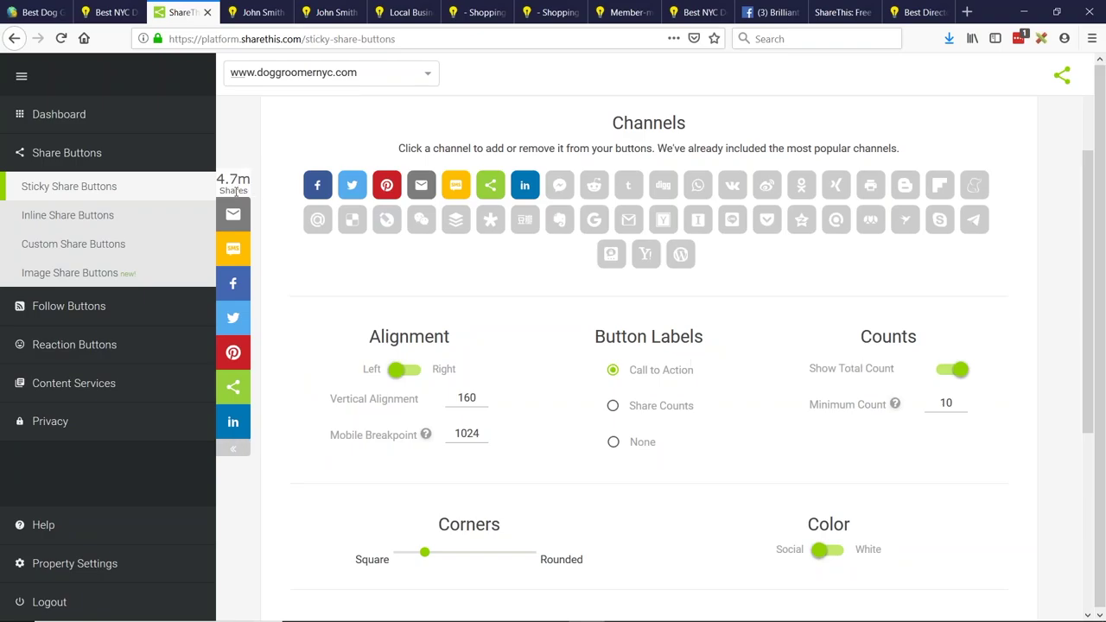
Turn off the total share count and make the sticky button corners mostly rounded.
{"action": "left_click", "coordinate": [958, 370]}
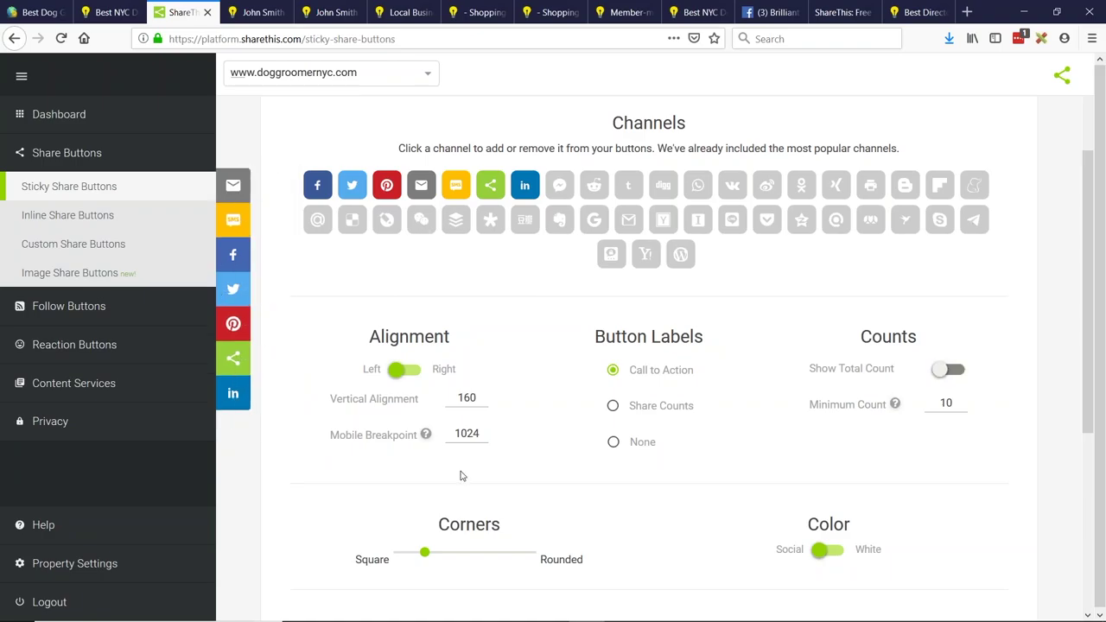
{"action": "scroll", "coordinate": [461, 476], "scroll_direction": "down", "scroll_amount": 2}
{"action": "left_click_drag", "start_coordinate": [425, 475], "coordinate": [507, 476]}
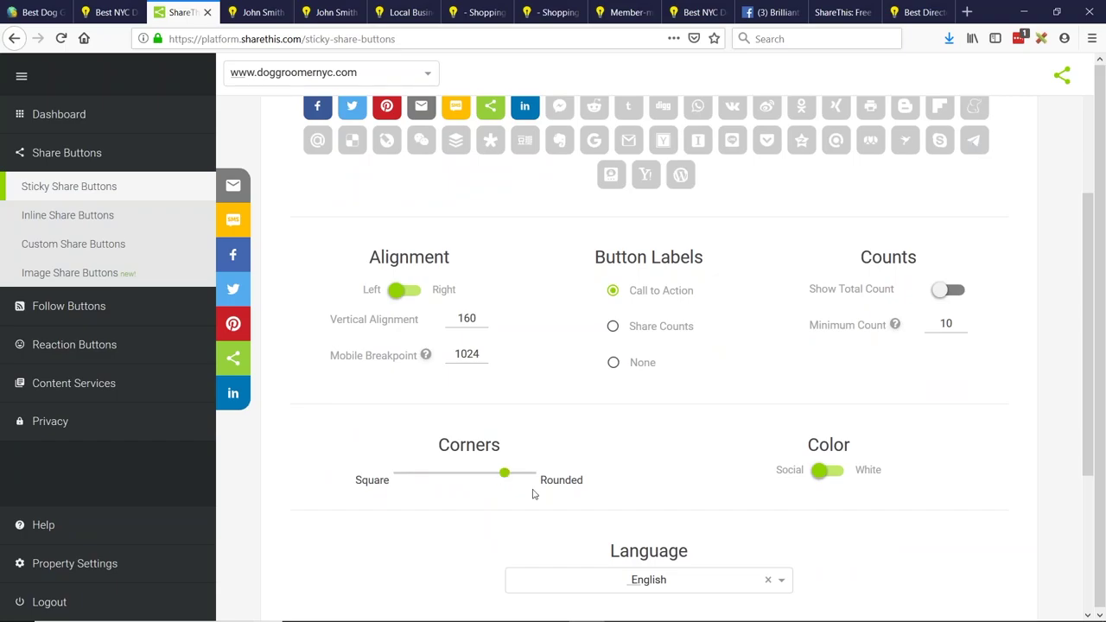
Try the White color style on the sticky buttons and switch back to Social.
{"action": "left_click", "coordinate": [825, 474]}
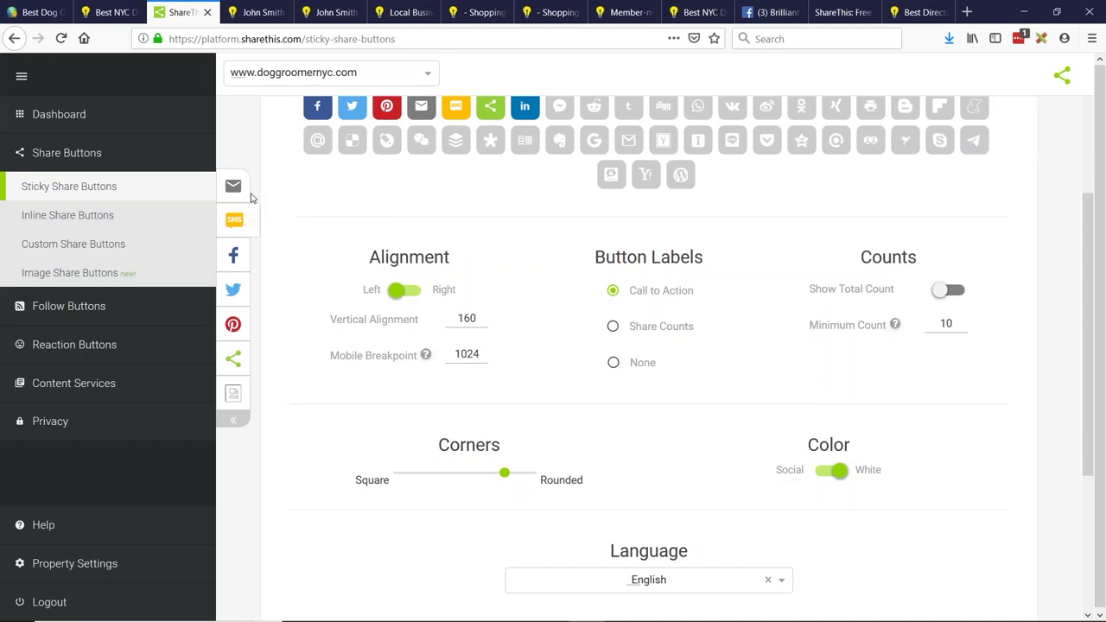
{"action": "left_click", "coordinate": [828, 474]}
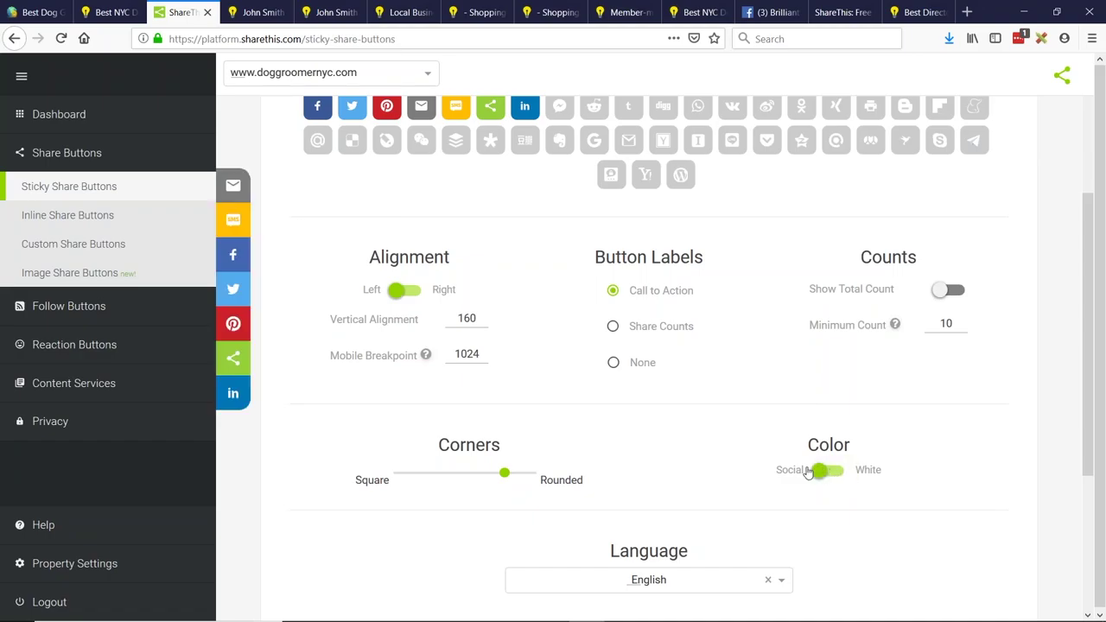
{"action": "mouse_move", "coordinate": [235, 394]}
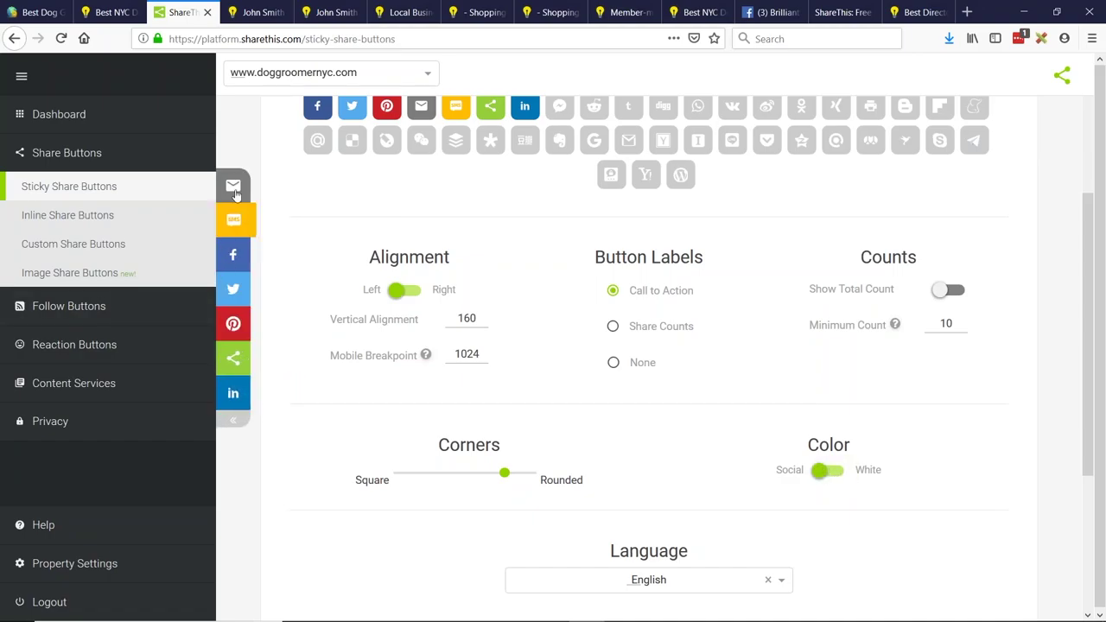
Hide the sticky share buttons on mobile and save the updated button settings.
{"action": "scroll", "coordinate": [710, 357], "scroll_direction": "down", "scroll_amount": 2}
{"action": "scroll", "coordinate": [710, 356], "scroll_direction": "down", "scroll_amount": 3}
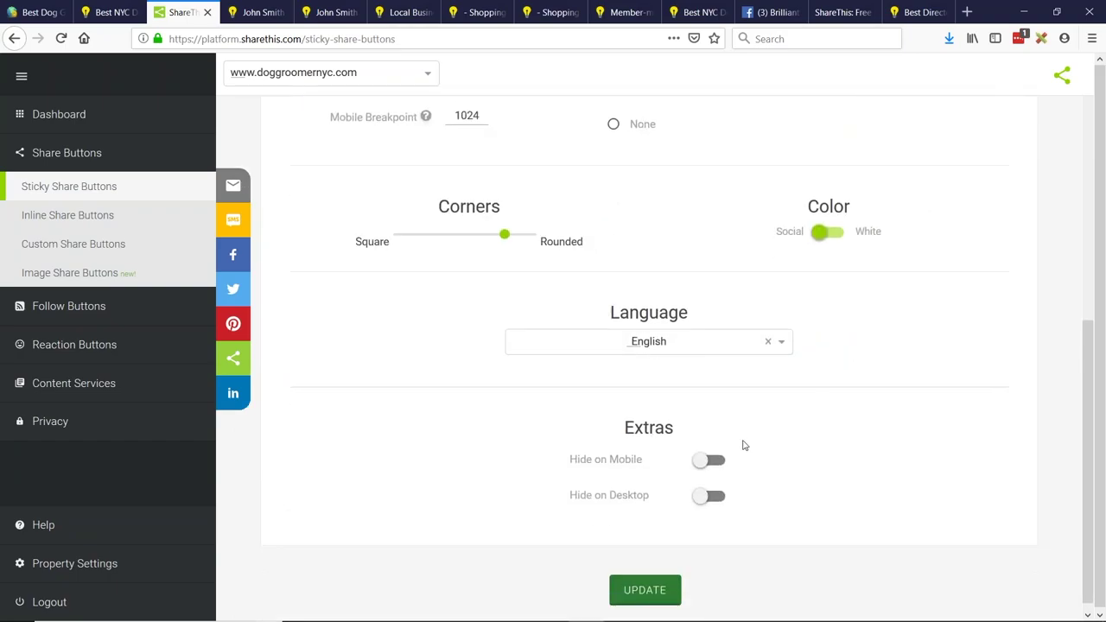
{"action": "left_click", "coordinate": [708, 465]}
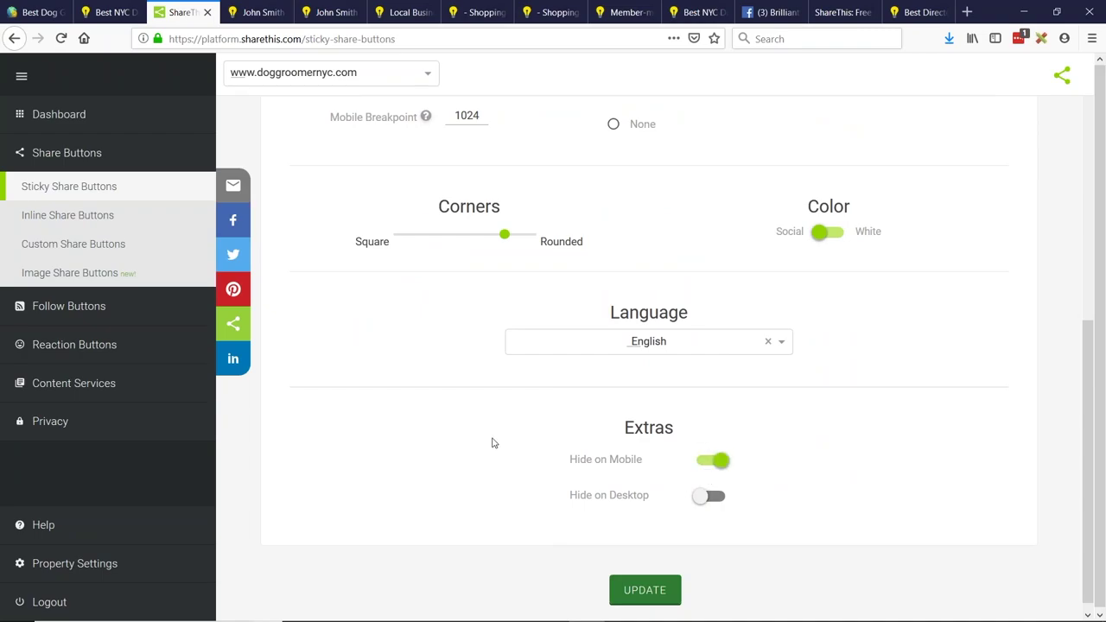
{"action": "left_click", "coordinate": [662, 592]}
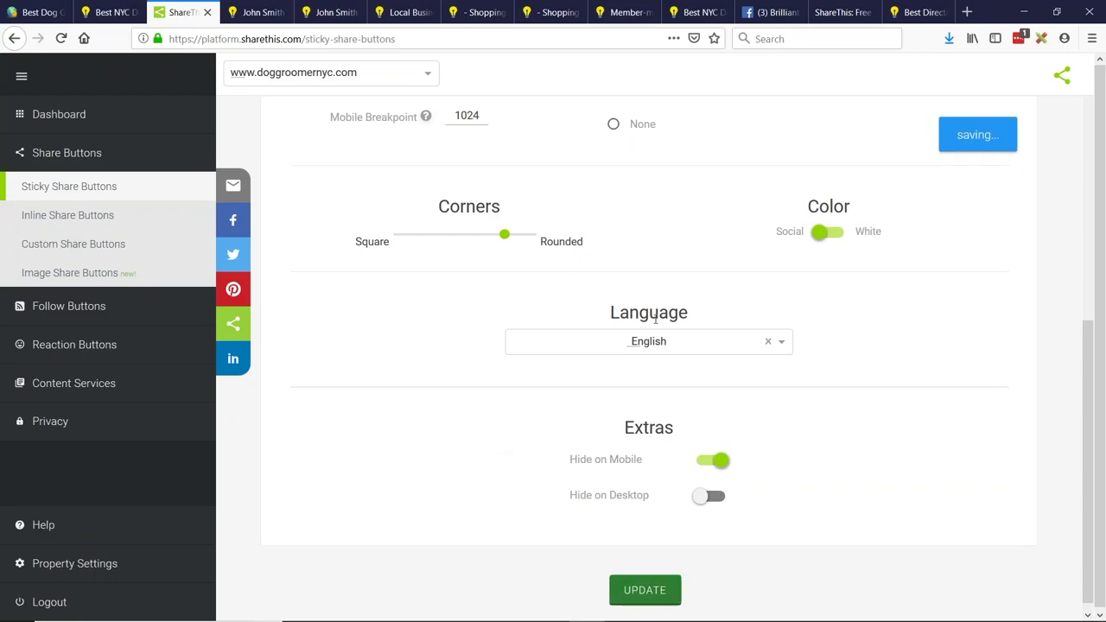
Turn on the Sticky Share Buttons and review their settings from channels to extras.
{"action": "scroll", "coordinate": [666, 285], "scroll_direction": "up", "scroll_amount": 5}
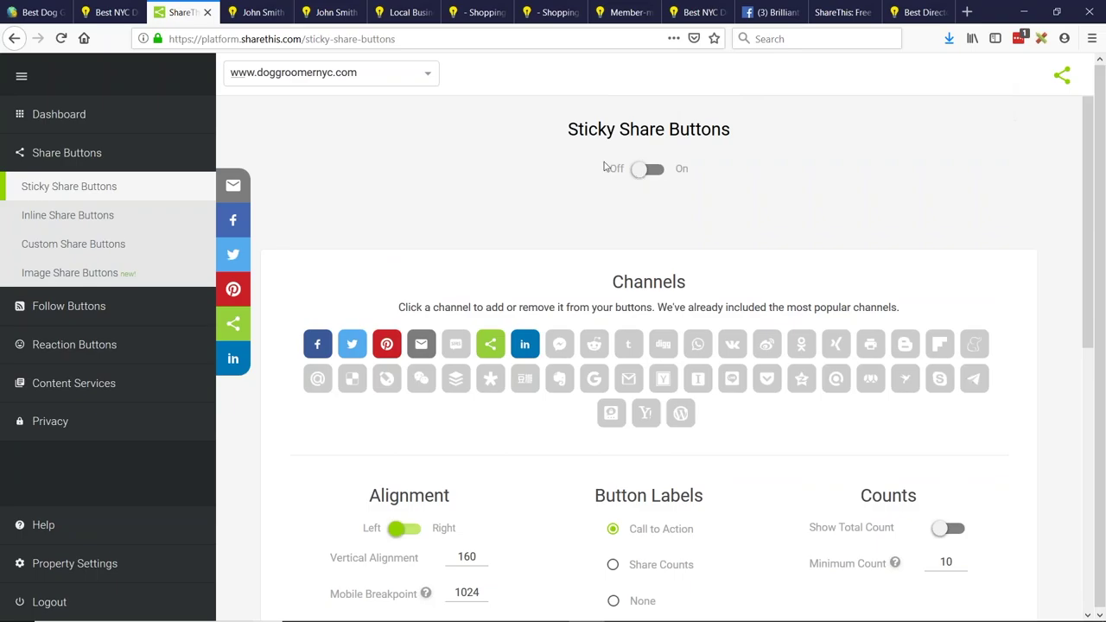
{"action": "left_click", "coordinate": [640, 172]}
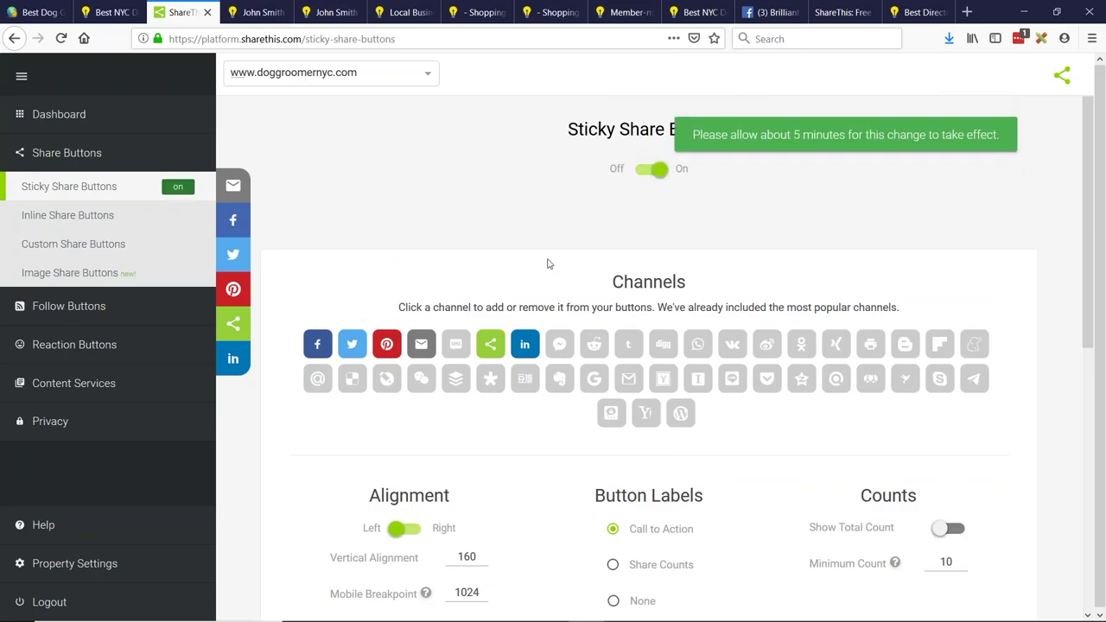
{"action": "scroll", "coordinate": [550, 302], "scroll_direction": "down", "scroll_amount": 3}
{"action": "scroll", "coordinate": [432, 259], "scroll_direction": "up", "scroll_amount": 3}
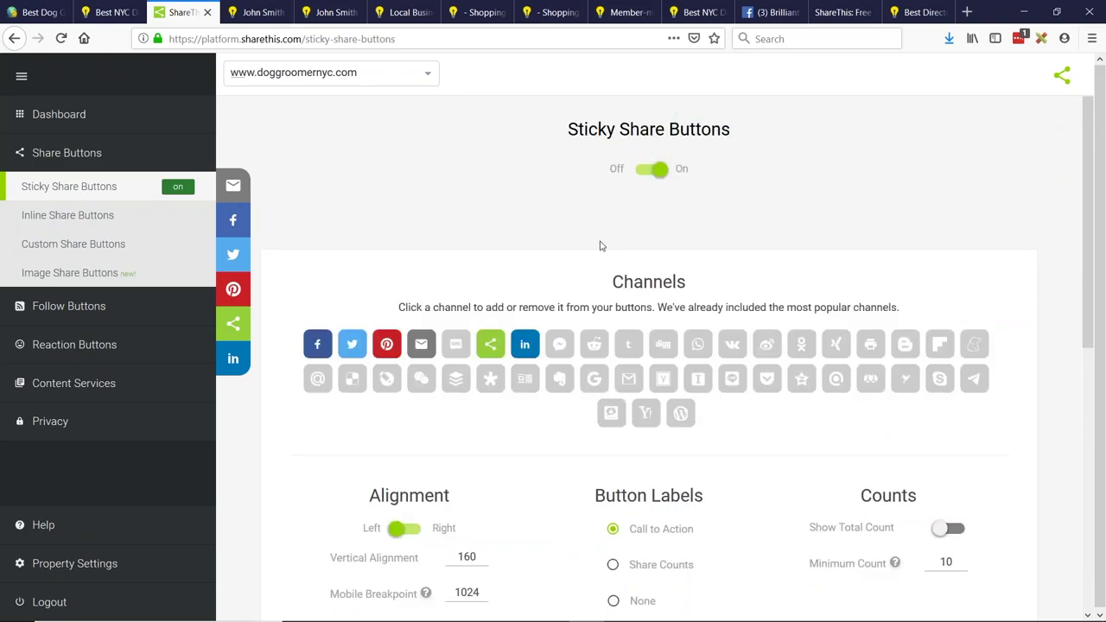
{"action": "scroll", "coordinate": [602, 247], "scroll_direction": "down", "scroll_amount": 5}
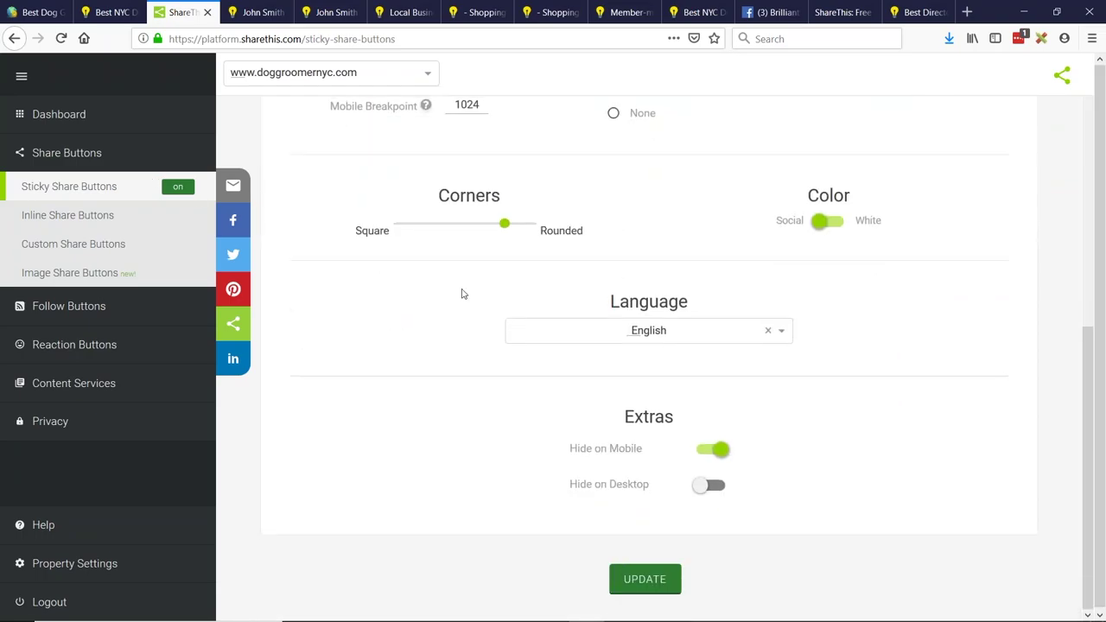
{"action": "scroll", "coordinate": [463, 294], "scroll_direction": "up", "scroll_amount": 5}
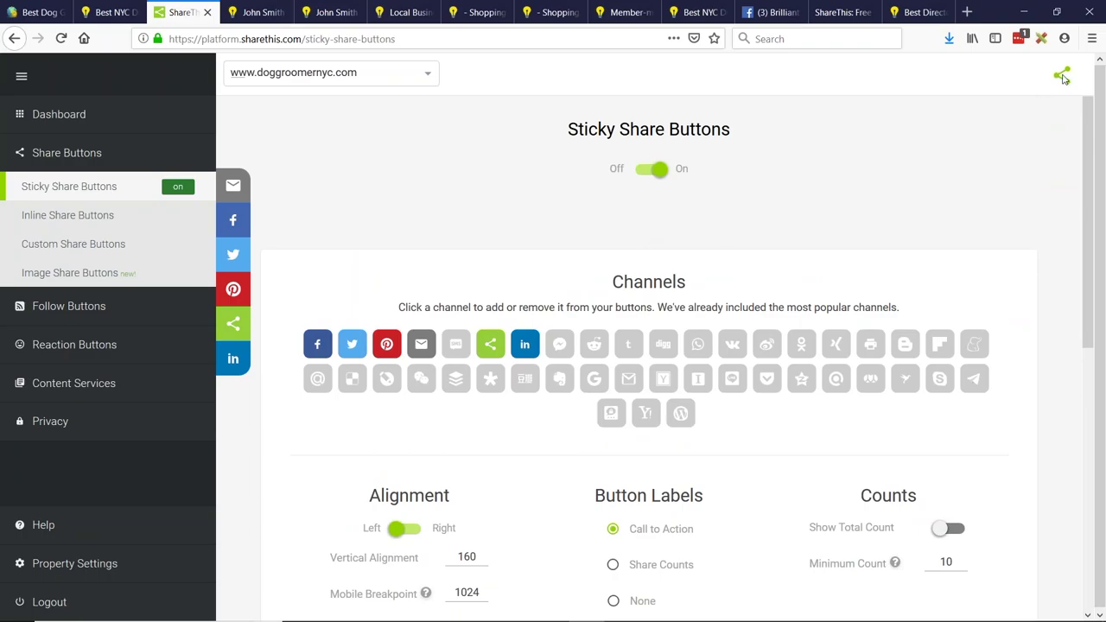
Copy the sharethis-inline-share-buttons div code from the Inline Share Buttons settings.
{"action": "left_click", "coordinate": [58, 221]}
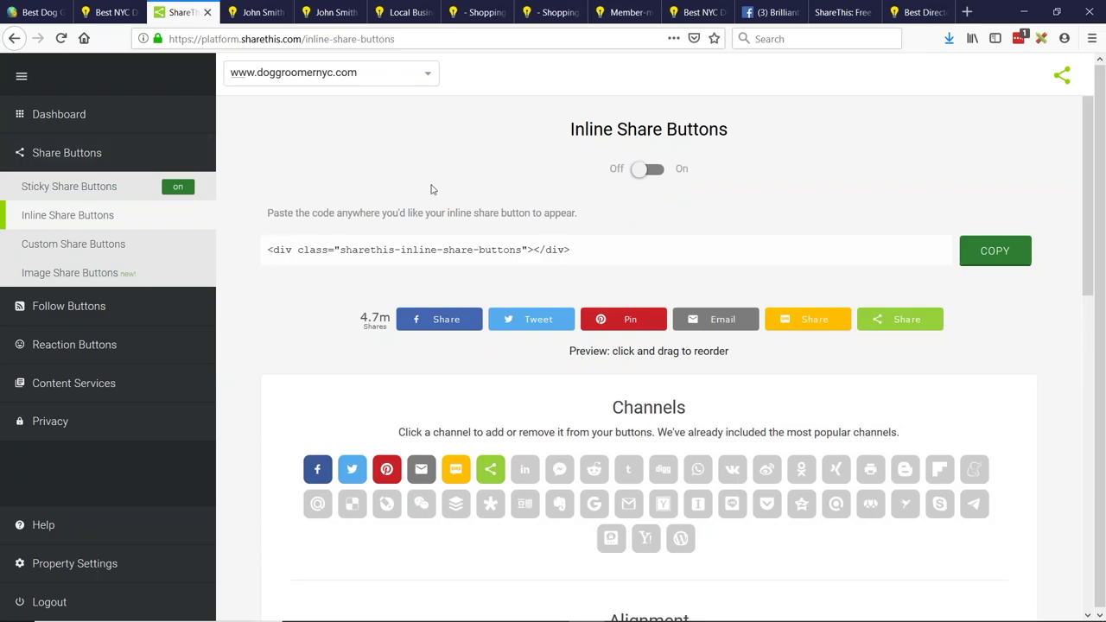
{"action": "left_click_drag", "start_coordinate": [579, 259], "coordinate": [269, 259]}
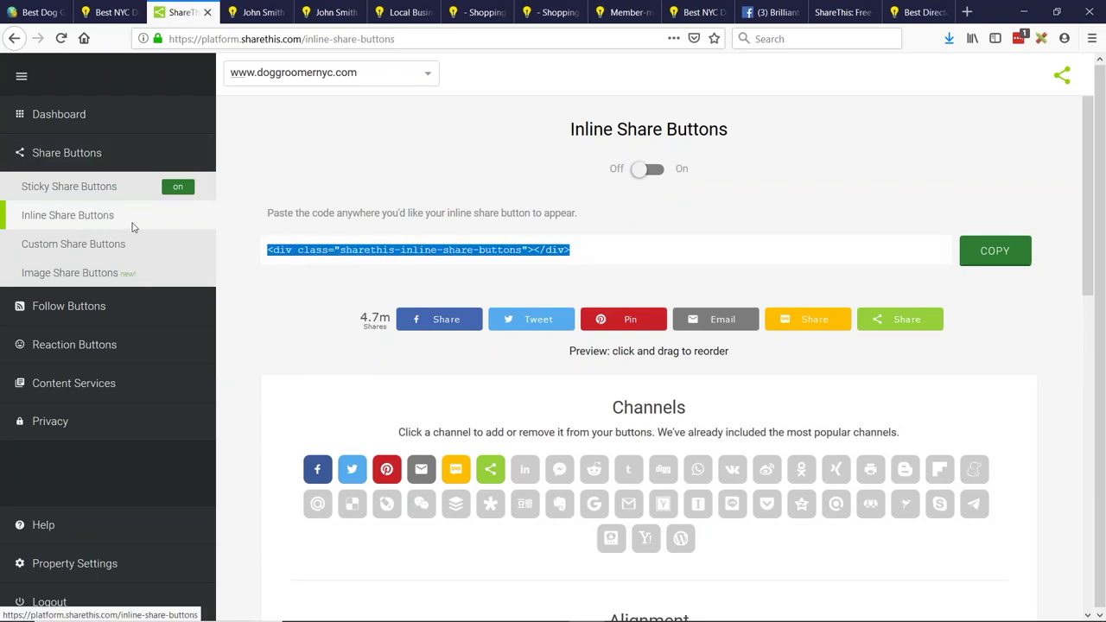
{"action": "left_click", "coordinate": [74, 188]}
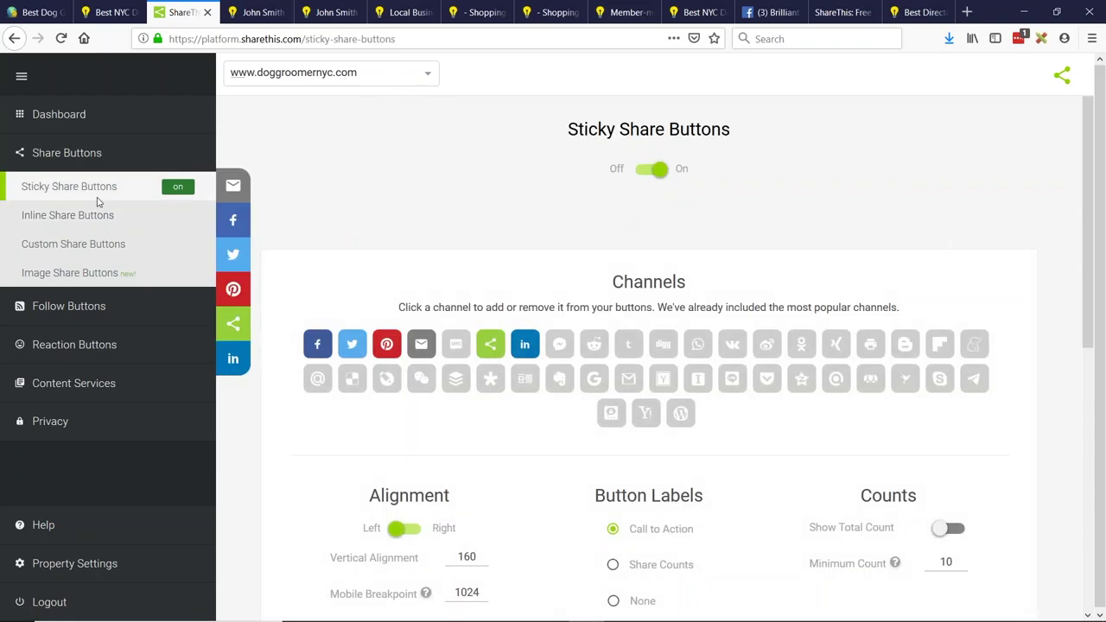
{"action": "left_click", "coordinate": [63, 225]}
{"action": "left_click", "coordinate": [266, 251]}
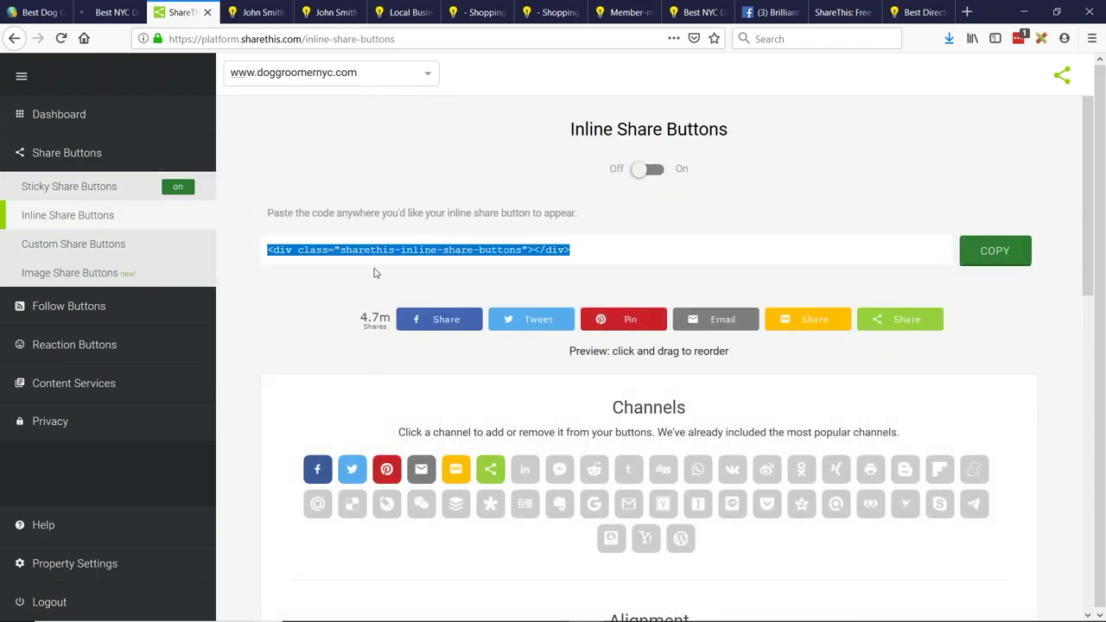
{"action": "double_click", "coordinate": [367, 251]}
{"action": "left_click", "coordinate": [367, 250]}
{"action": "key", "text": "ctrl+c"}
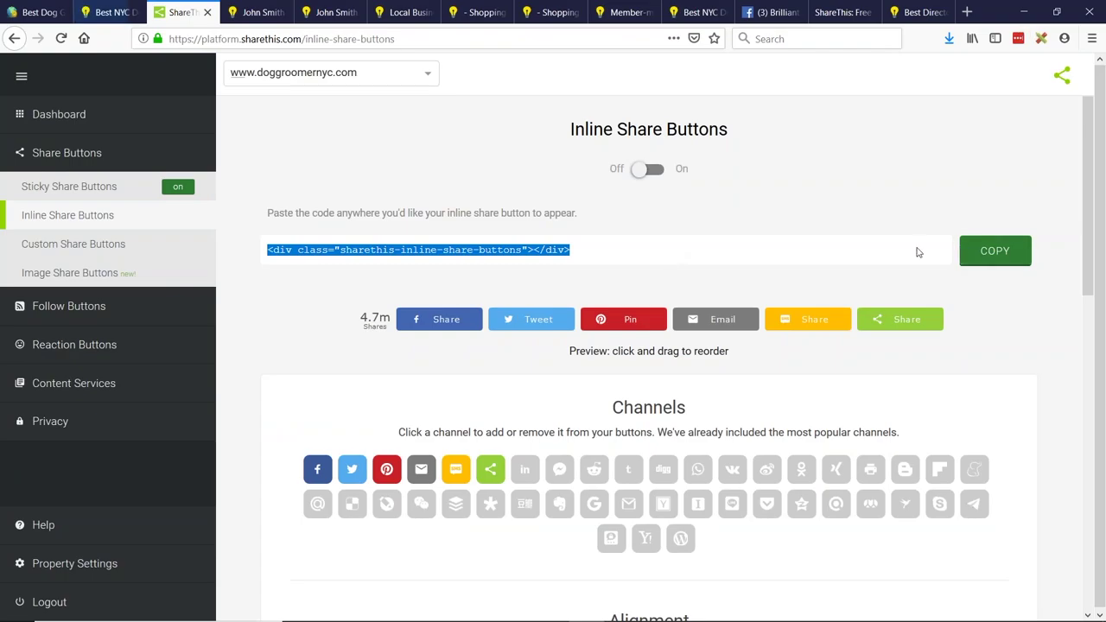
Paste the copied inline share code into Additional Footer Code in the directory's Custom CSS / HEAD settings and save the changes.
{"action": "left_click", "coordinate": [39, 12]}
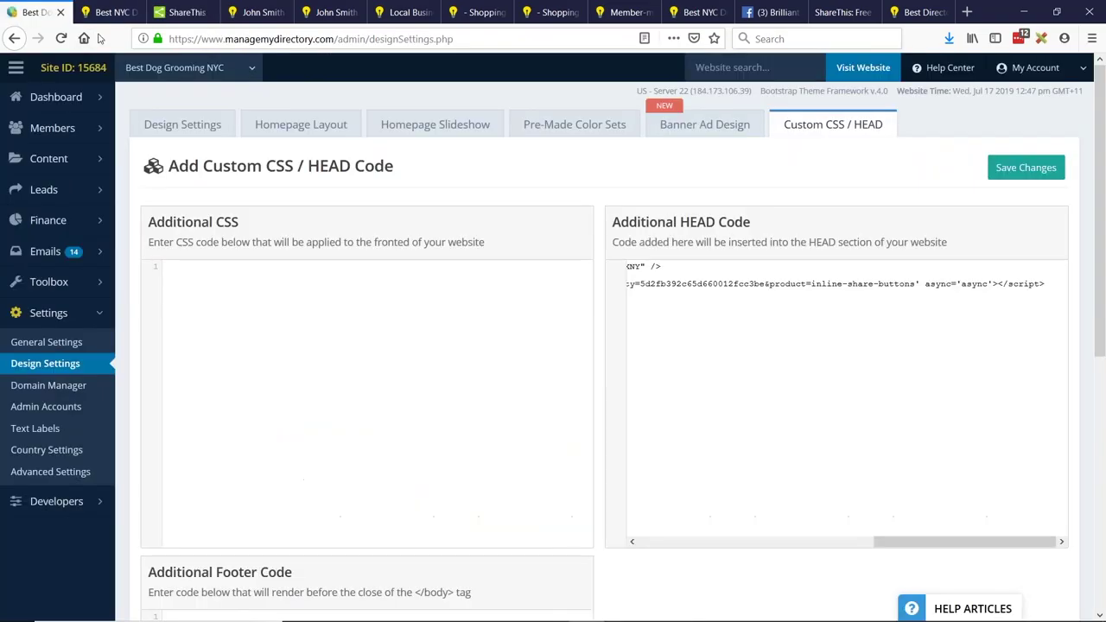
{"action": "scroll", "coordinate": [801, 322], "scroll_direction": "down", "scroll_amount": 3}
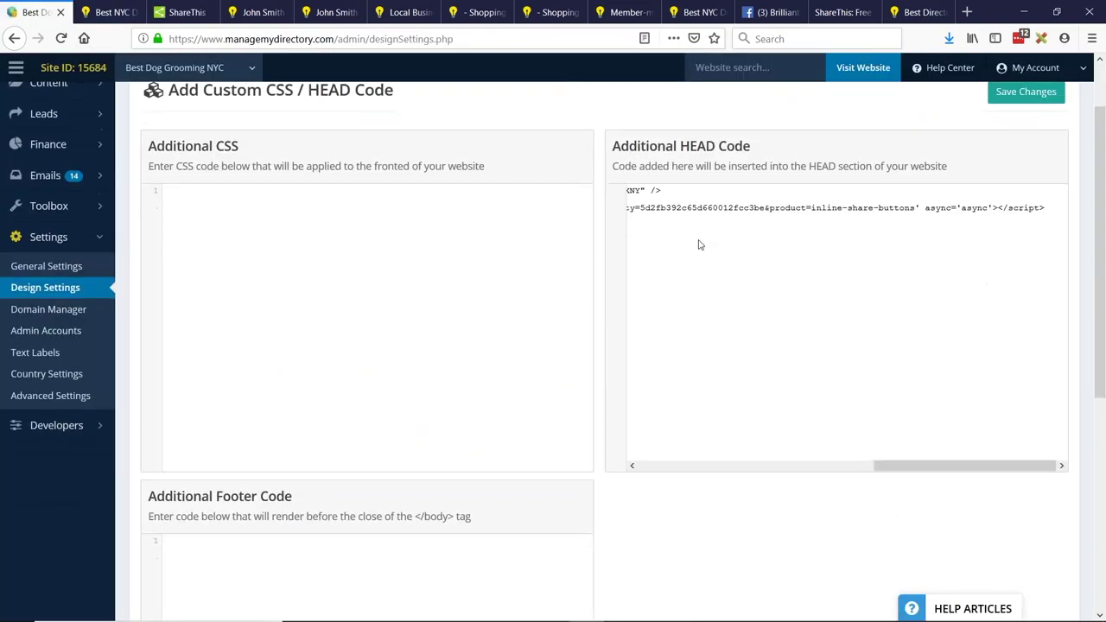
{"action": "scroll", "coordinate": [769, 250], "scroll_direction": "up", "scroll_amount": 2}
{"action": "scroll", "coordinate": [791, 250], "scroll_direction": "down", "scroll_amount": 3}
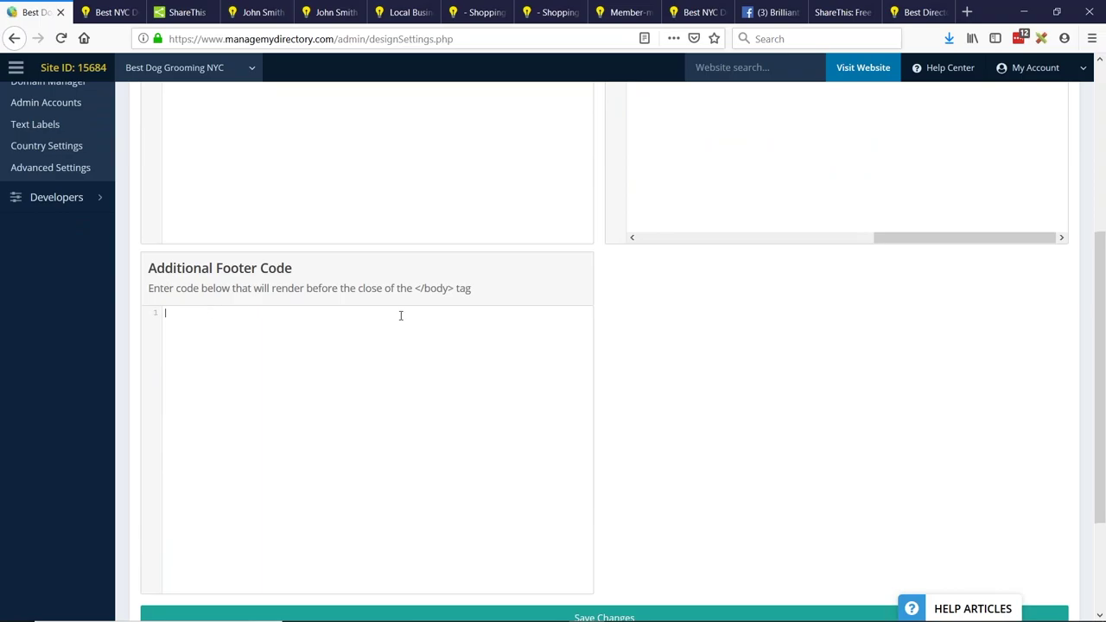
{"action": "key", "text": "ctrl+v"}
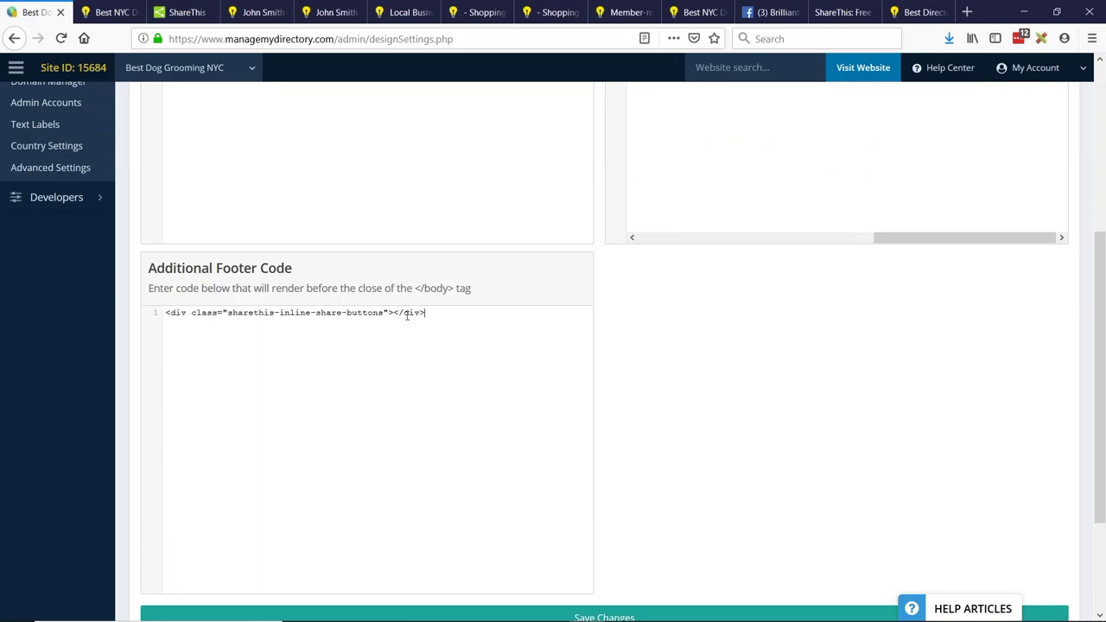
{"action": "scroll", "coordinate": [374, 336], "scroll_direction": "down", "scroll_amount": 2}
{"action": "left_click", "coordinate": [611, 544]}
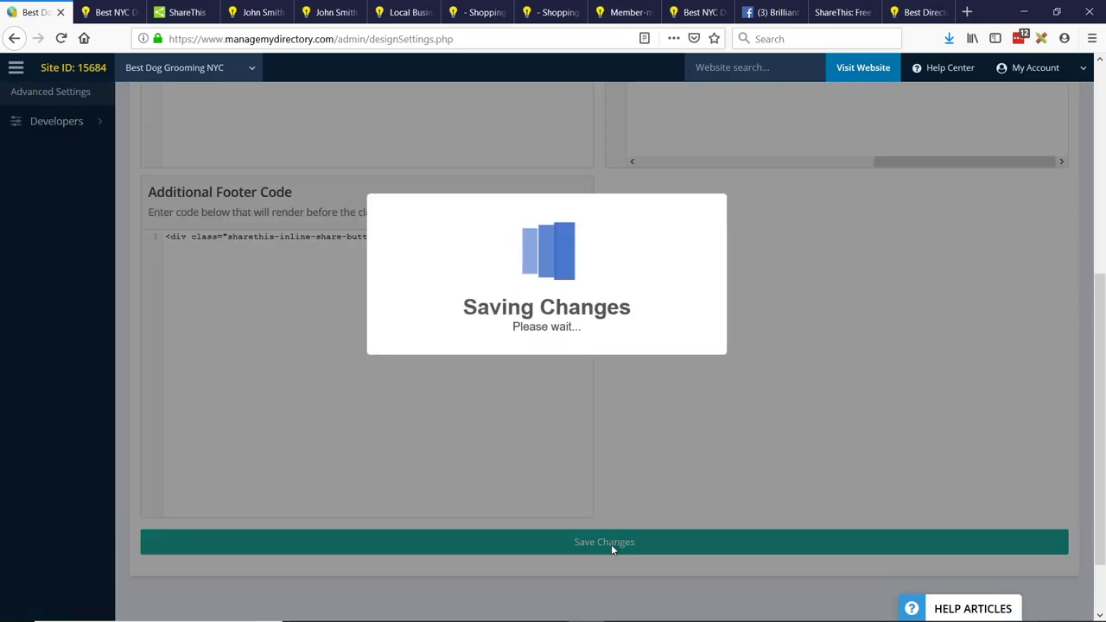
{"action": "scroll", "coordinate": [410, 216], "scroll_direction": "up", "scroll_amount": 5}
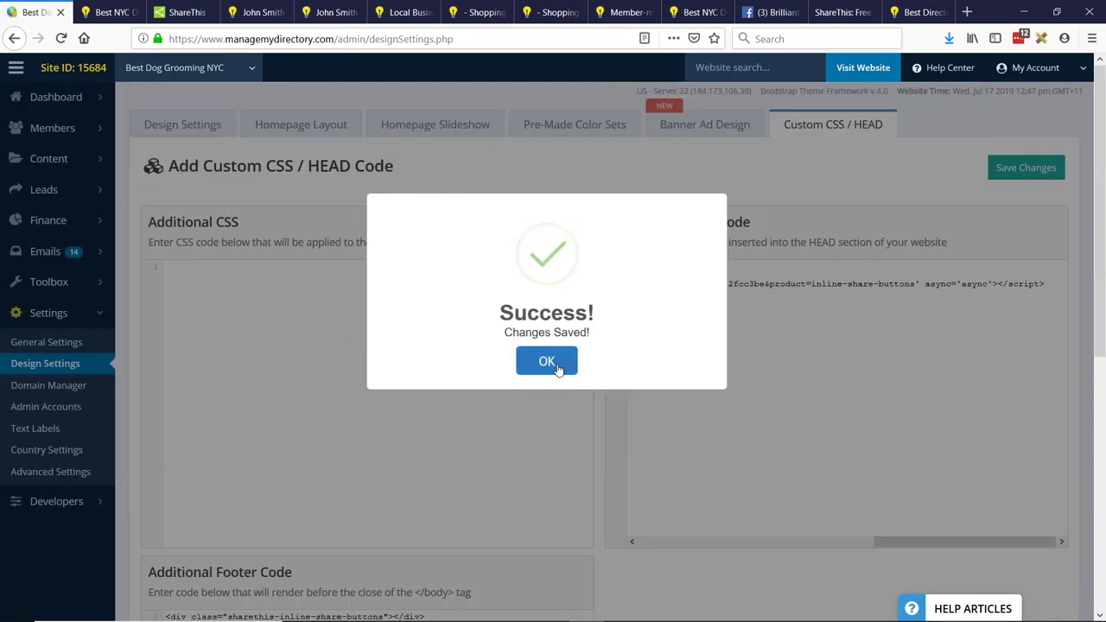
{"action": "left_click", "coordinate": [553, 361]}
{"action": "scroll", "coordinate": [178, 91], "scroll_direction": "up", "scroll_amount": 5}
Return to ShareThis and compare the Sticky Share Buttons page with the Inline Share Buttons code.
{"action": "left_click", "coordinate": [181, 12]}
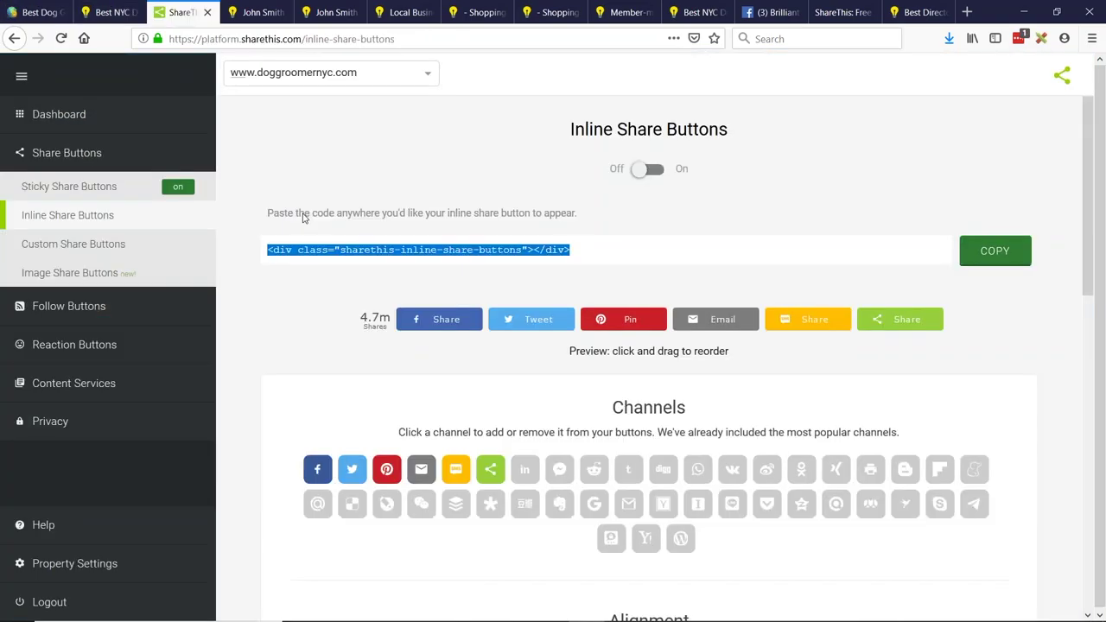
{"action": "left_click", "coordinate": [69, 192]}
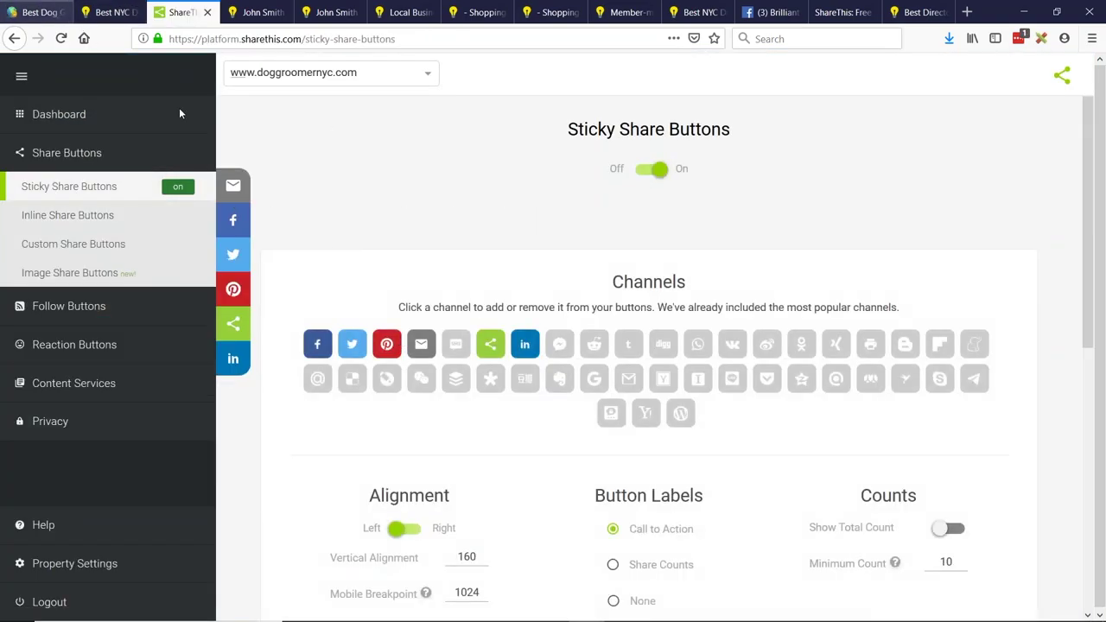
{"action": "left_click", "coordinate": [97, 216]}
{"action": "triple_click", "coordinate": [327, 249]}
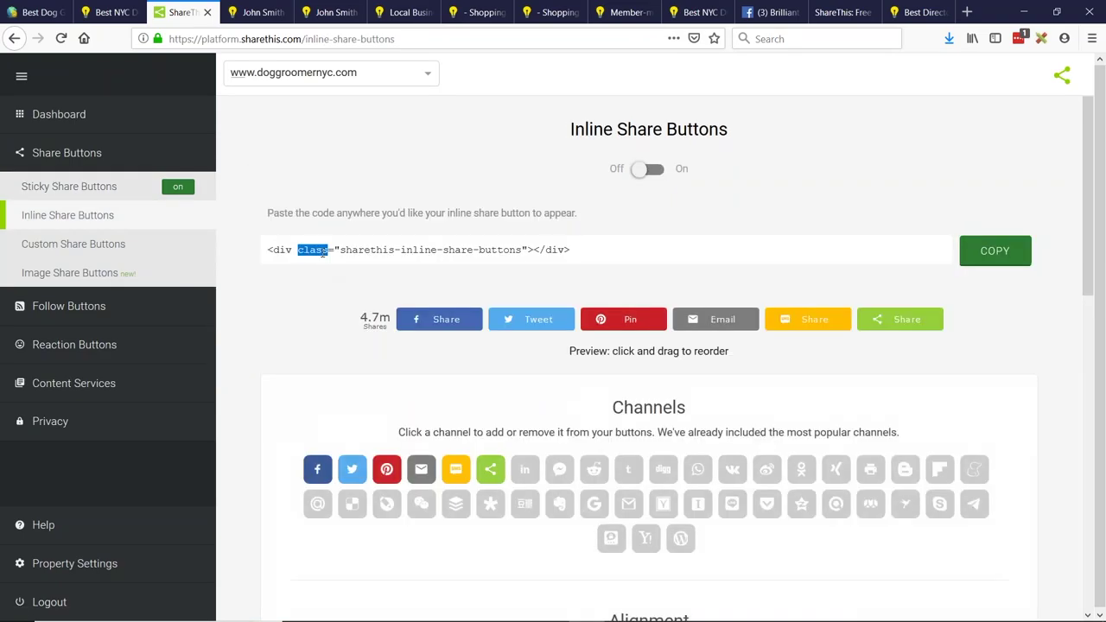
Review the HEAD script and footer div code in the directory admin and check the sticky buttons on the live homepage.
{"action": "key", "text": "ctrl+1"}
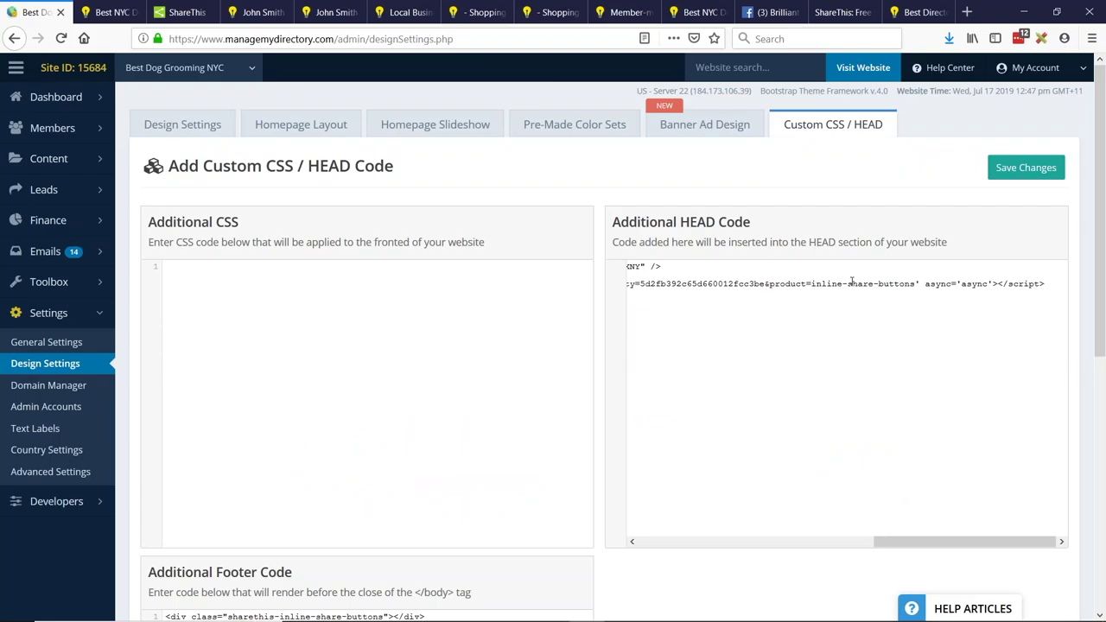
{"action": "left_click_drag", "start_coordinate": [851, 282], "coordinate": [593, 289]}
{"action": "scroll", "coordinate": [182, 268], "scroll_direction": "down", "scroll_amount": 4}
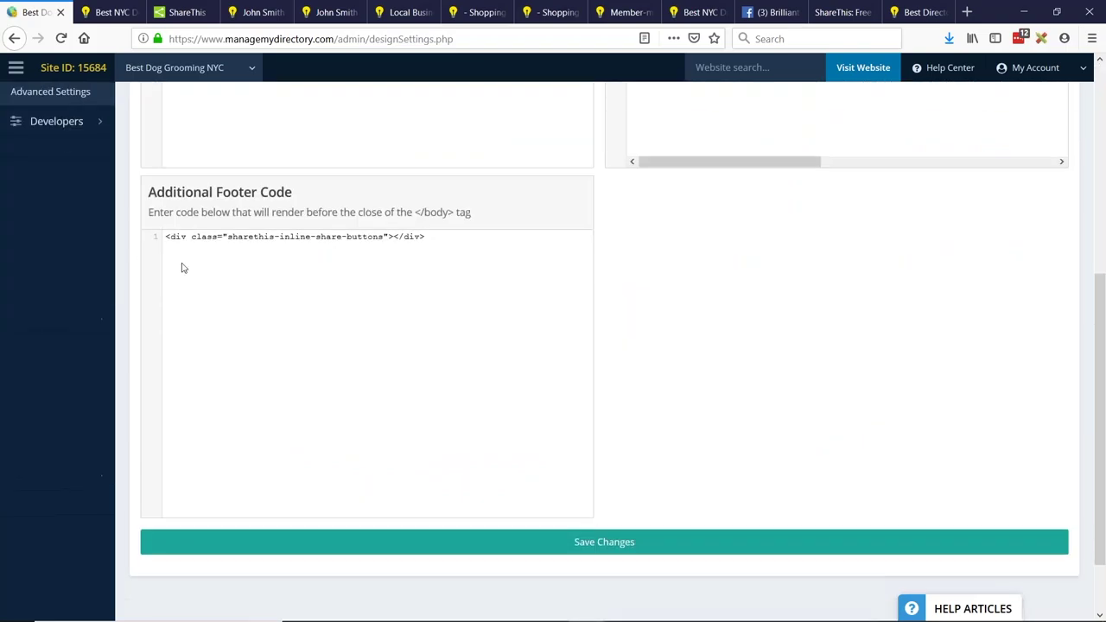
{"action": "left_click_drag", "start_coordinate": [476, 250], "coordinate": [146, 240]}
{"action": "left_click", "coordinate": [217, 236]}
{"action": "left_click", "coordinate": [111, 12]}
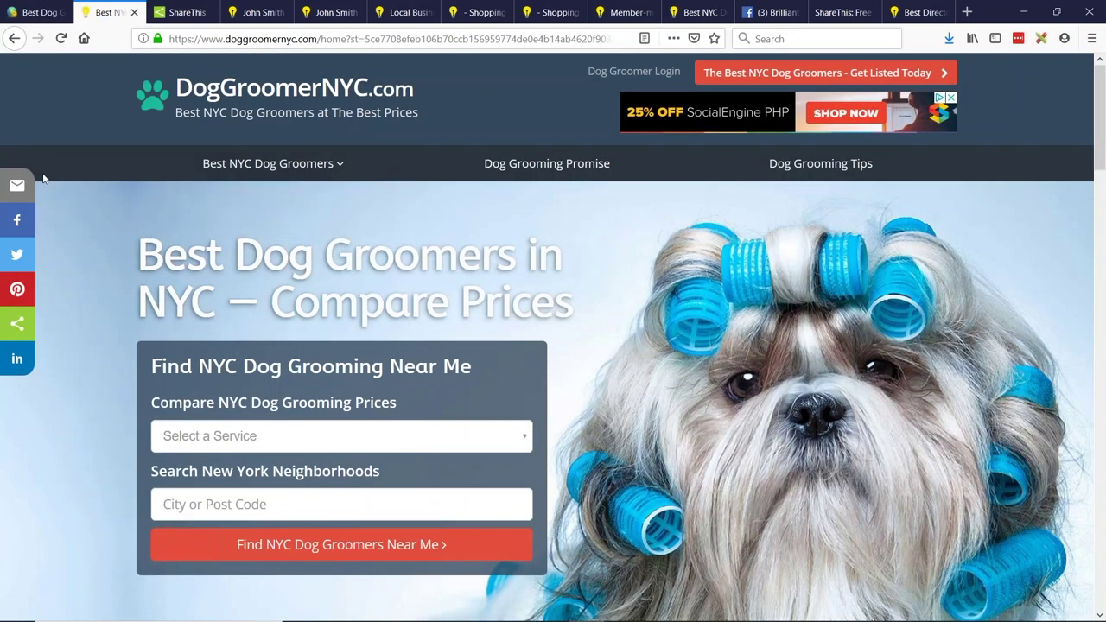
Reload the live homepage, test the sticky Facebook share button and close the share window without posting.
{"action": "left_click", "coordinate": [60, 40]}
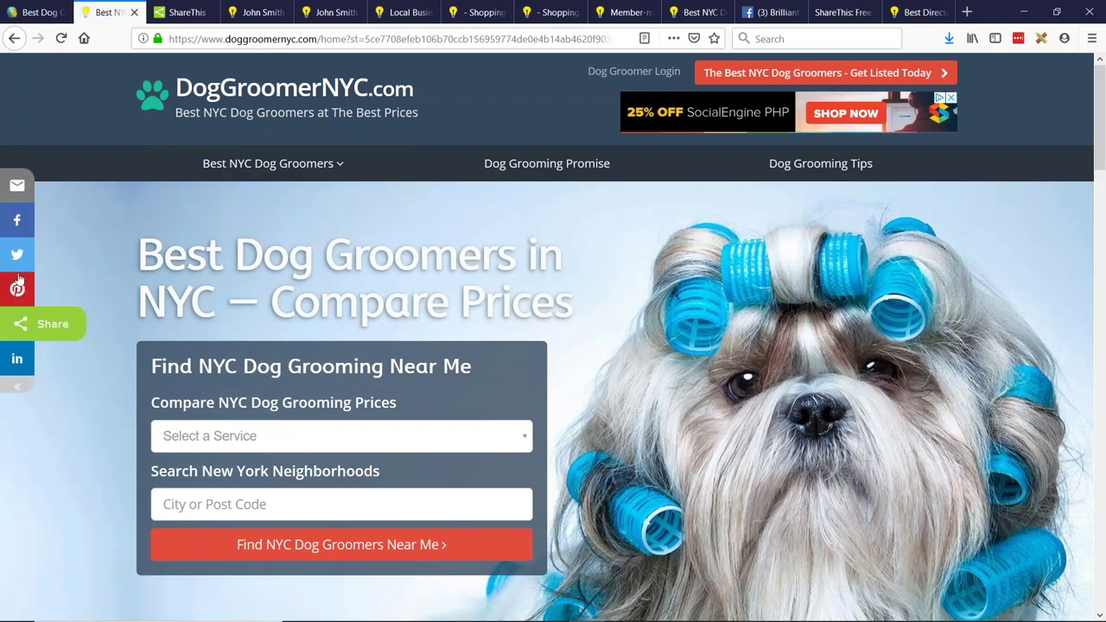
{"action": "left_click", "coordinate": [57, 223]}
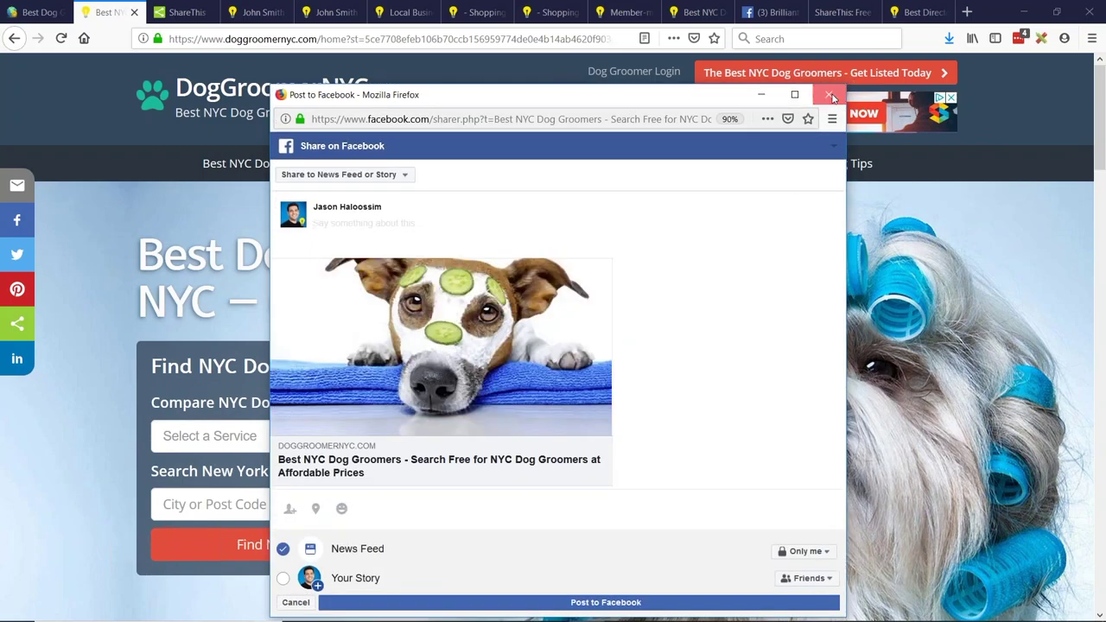
{"action": "left_click", "coordinate": [829, 94]}
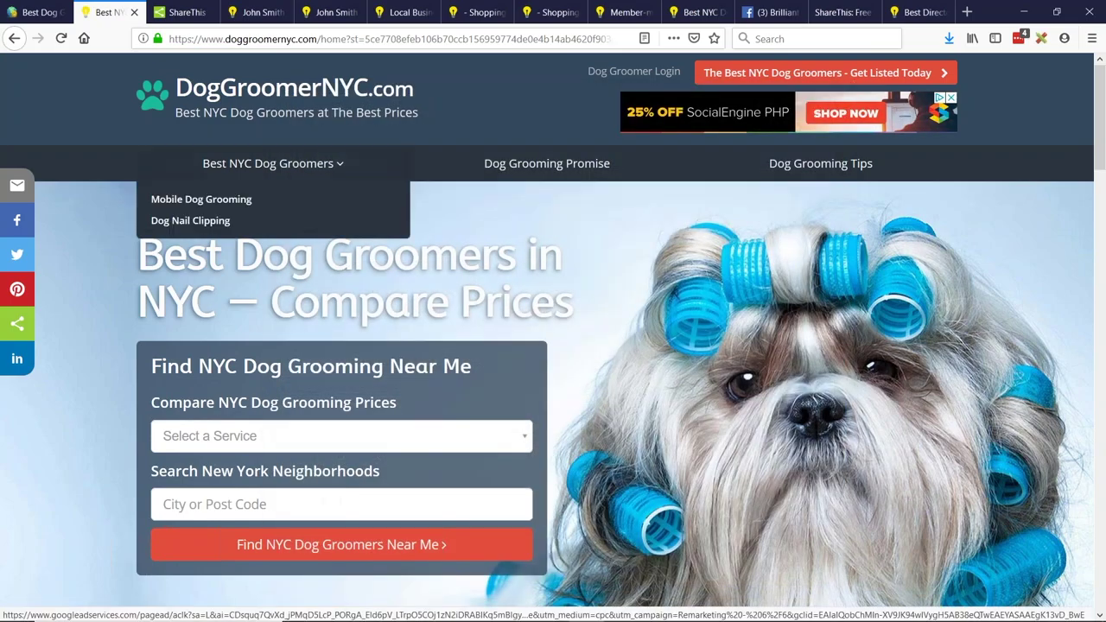
Open the Dog Grooming Promise page and check the sticky share buttons along its full length.
{"action": "left_click", "coordinate": [568, 179]}
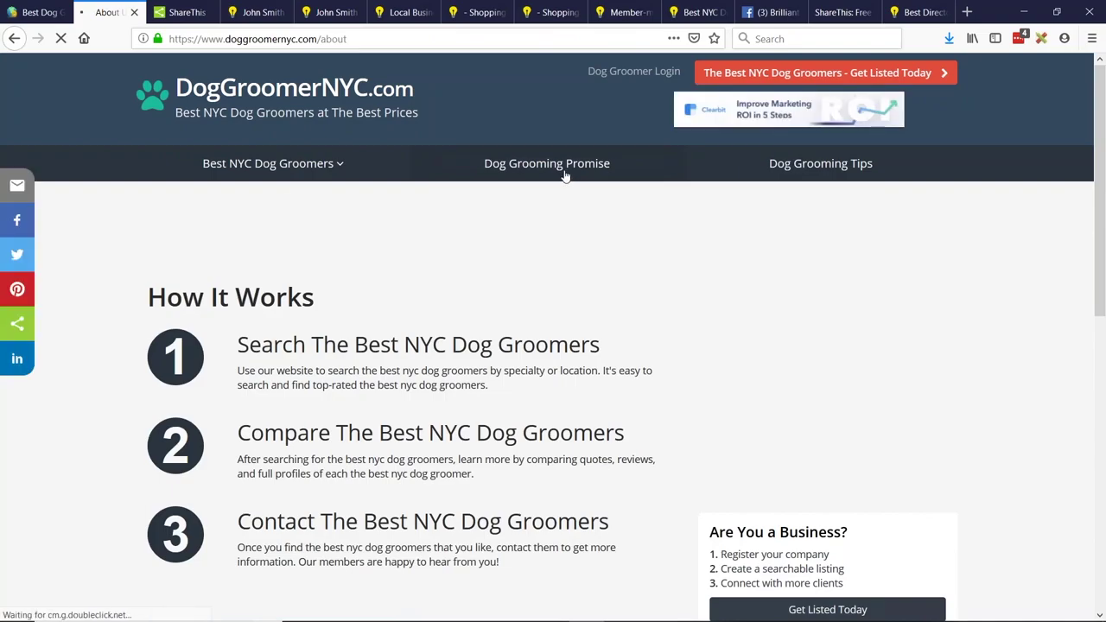
{"action": "scroll", "coordinate": [380, 268], "scroll_direction": "down", "scroll_amount": 7}
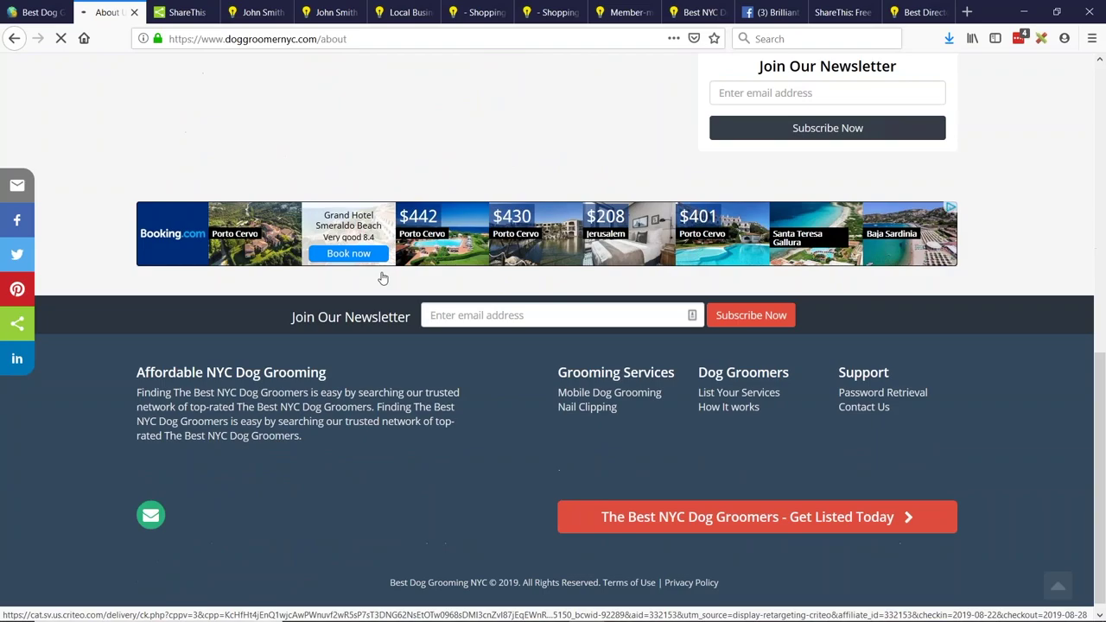
{"action": "scroll", "coordinate": [383, 277], "scroll_direction": "up", "scroll_amount": 8}
Review the code in Additional Footer Code, and switch to the presentation to show the Embed Code Placement Options slide.
{"action": "key", "text": "ctrl+Page_Up"}
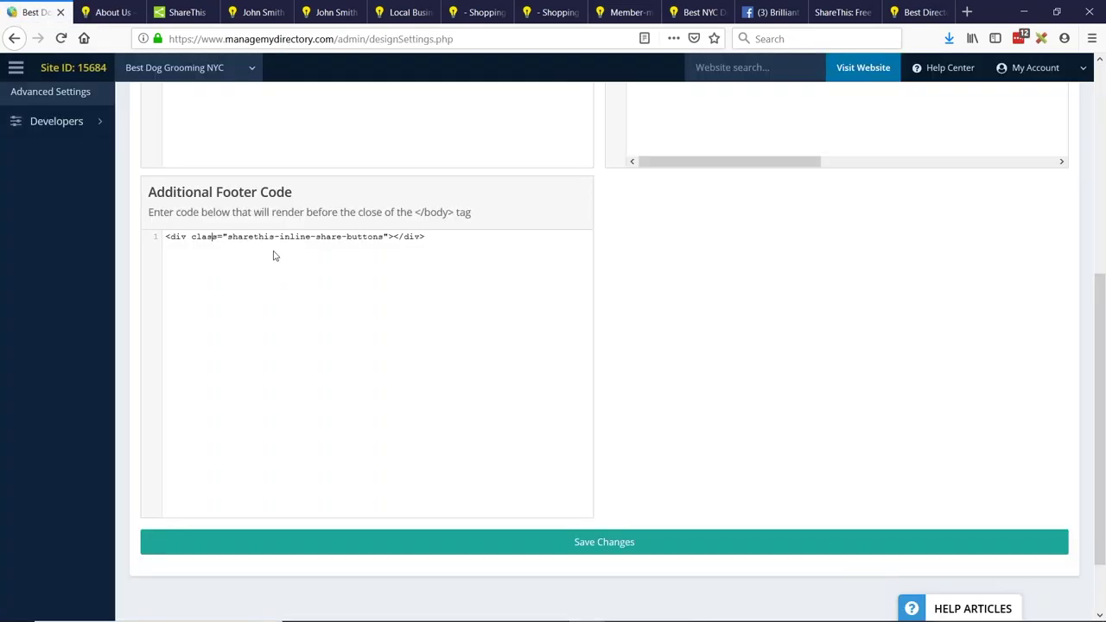
{"action": "key", "text": "ctrl+a"}
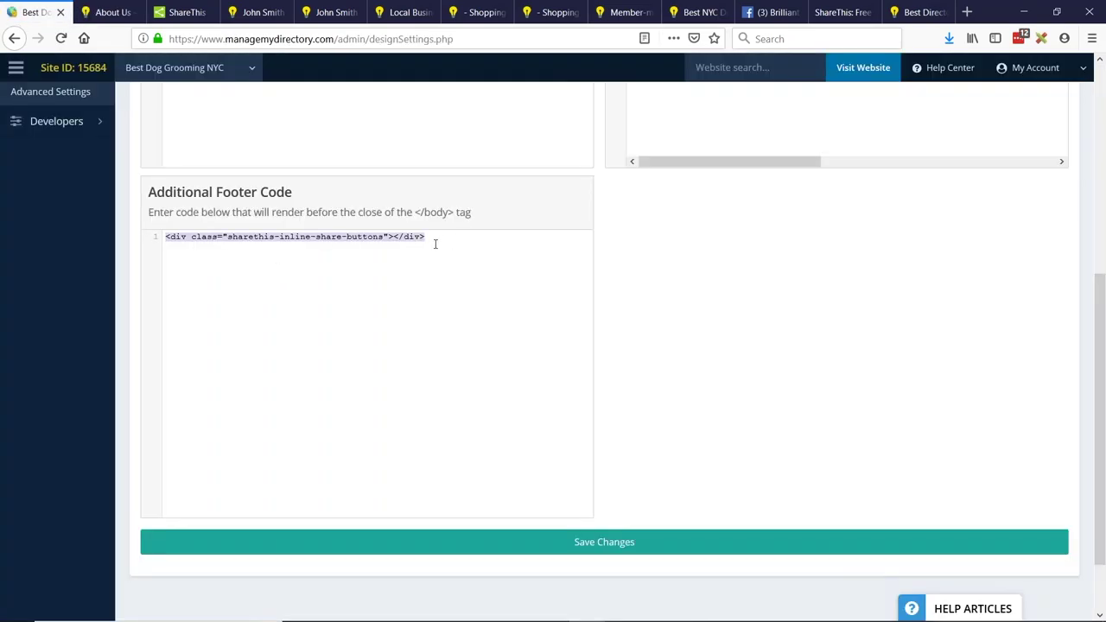
{"action": "key", "text": "alt+Tab"}
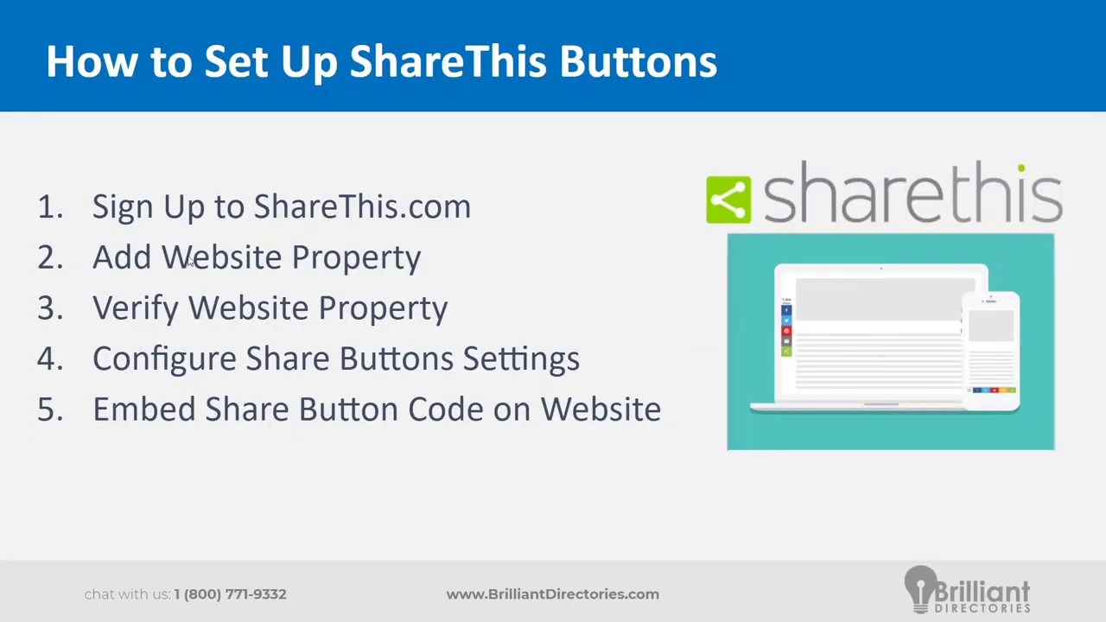
{"action": "key", "text": "Right"}
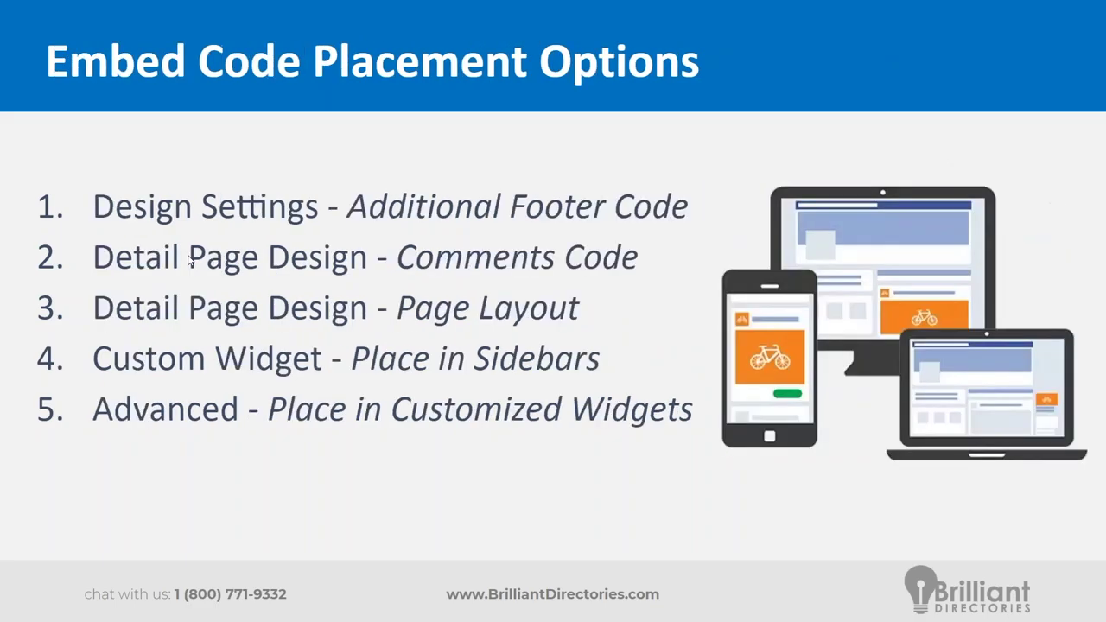
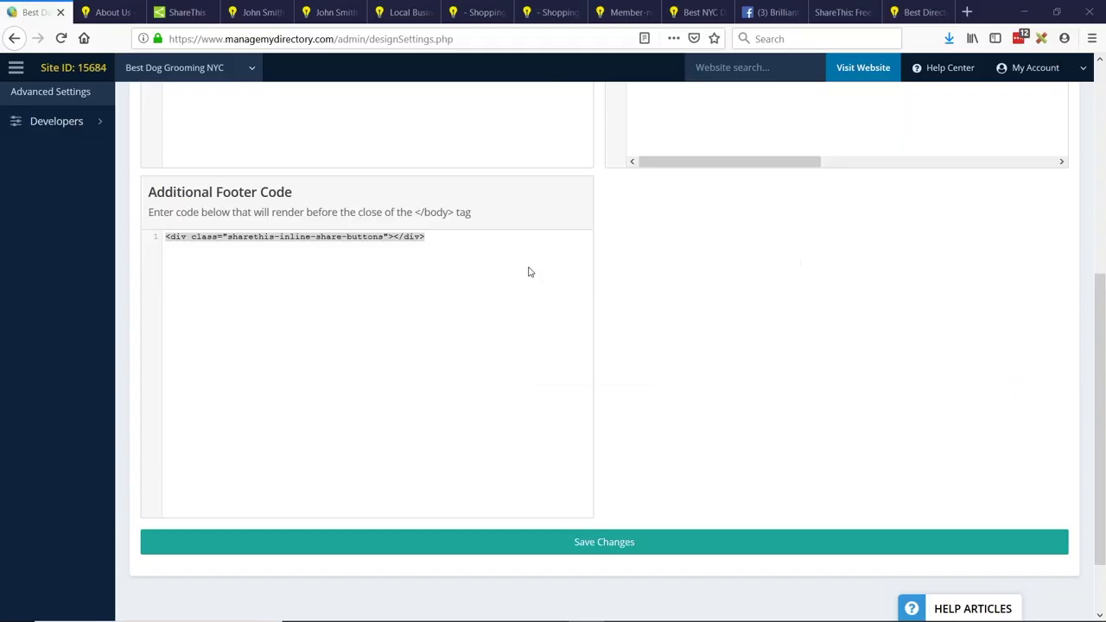
Delete the inline share div from Additional Footer Code in the directory admin and save the changes.
{"action": "left_click", "coordinate": [284, 252]}
{"action": "key", "text": "ctrl+a"}
{"action": "key", "text": "BackSpace"}
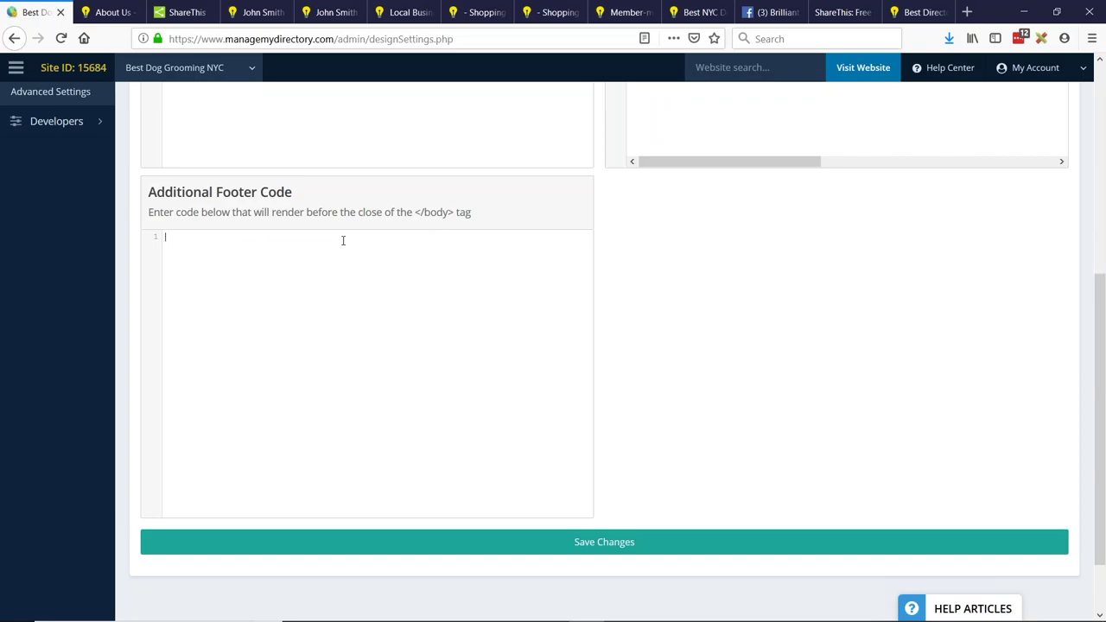
{"action": "left_click", "coordinate": [610, 545]}
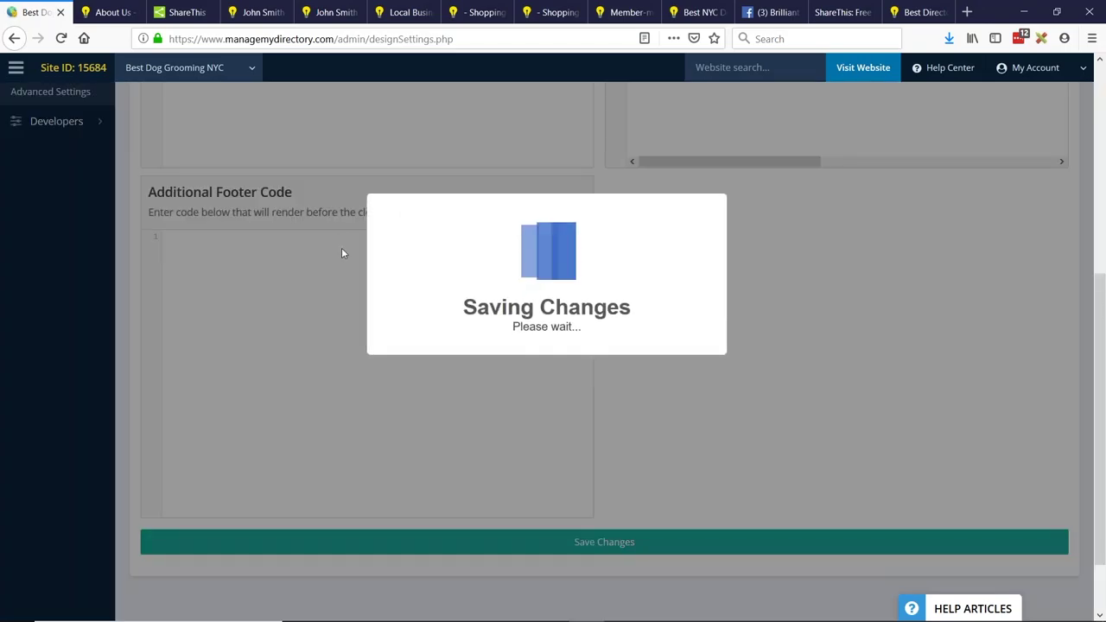
On the live site, go to Dog Grooming Tips and open the Top Ten Grooming Tips blog post.
{"action": "left_click", "coordinate": [120, 23]}
{"action": "left_click", "coordinate": [336, 39]}
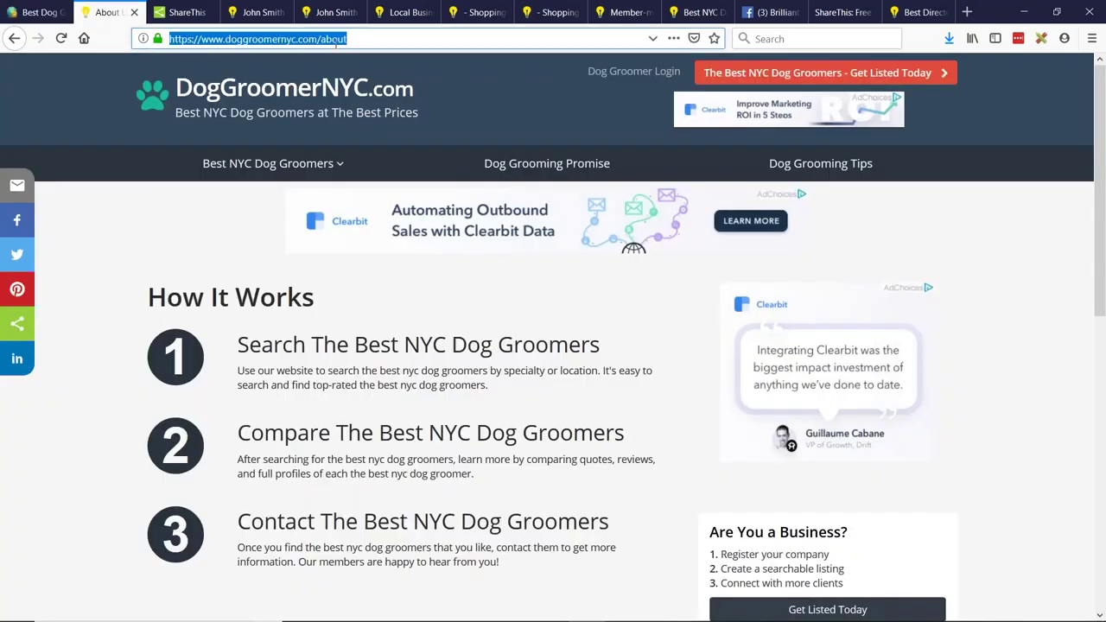
{"action": "left_click", "coordinate": [782, 164]}
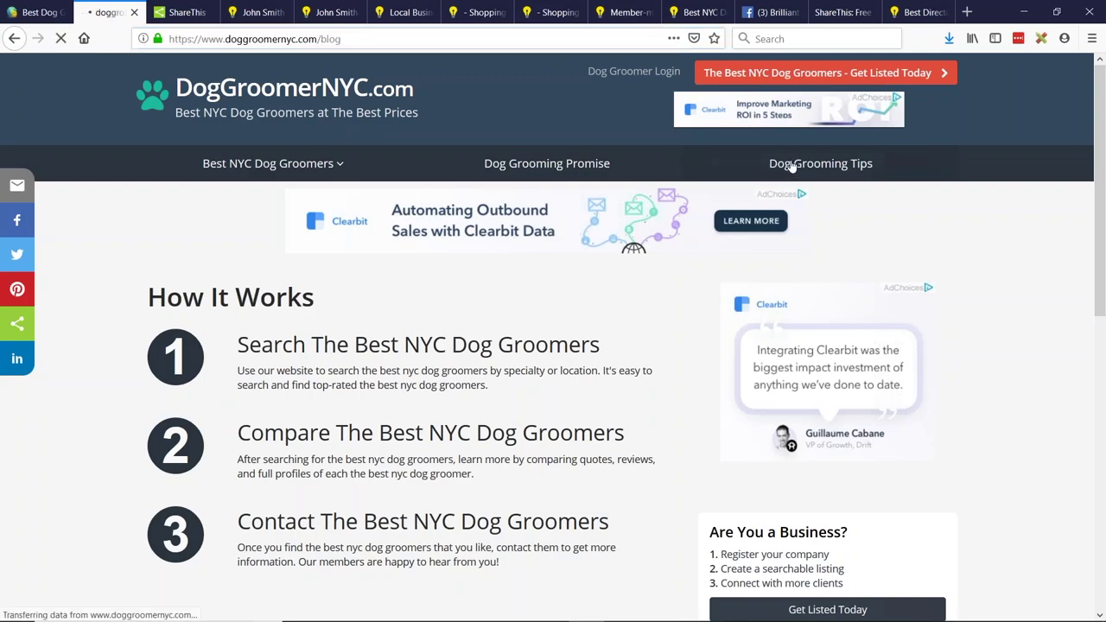
{"action": "scroll", "coordinate": [519, 216], "scroll_direction": "down", "scroll_amount": 2}
{"action": "left_click", "coordinate": [432, 226]}
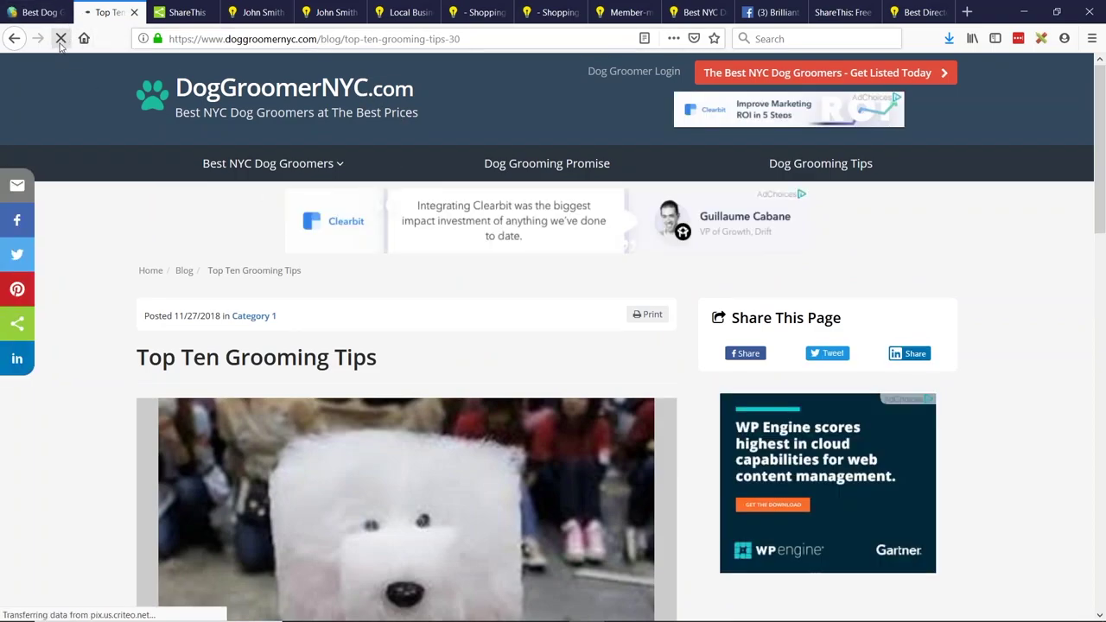
Review the ShareThis inline code and the directory's Custom CSS / HEAD settings, then return to the blog post and reload it.
{"action": "left_click", "coordinate": [182, 12]}
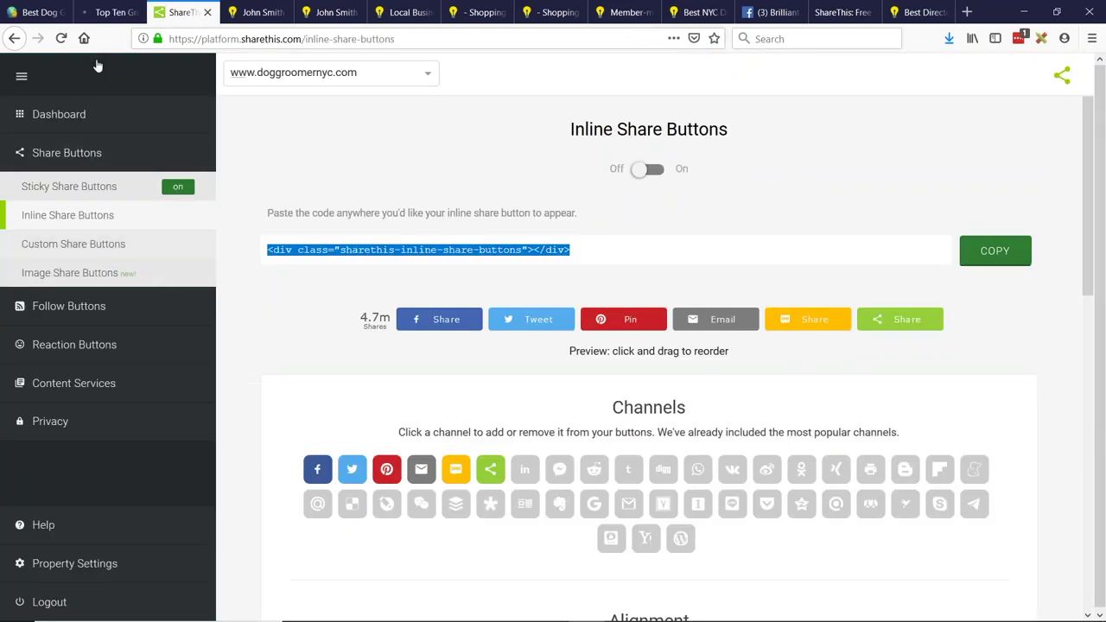
{"action": "left_click", "coordinate": [44, 12]}
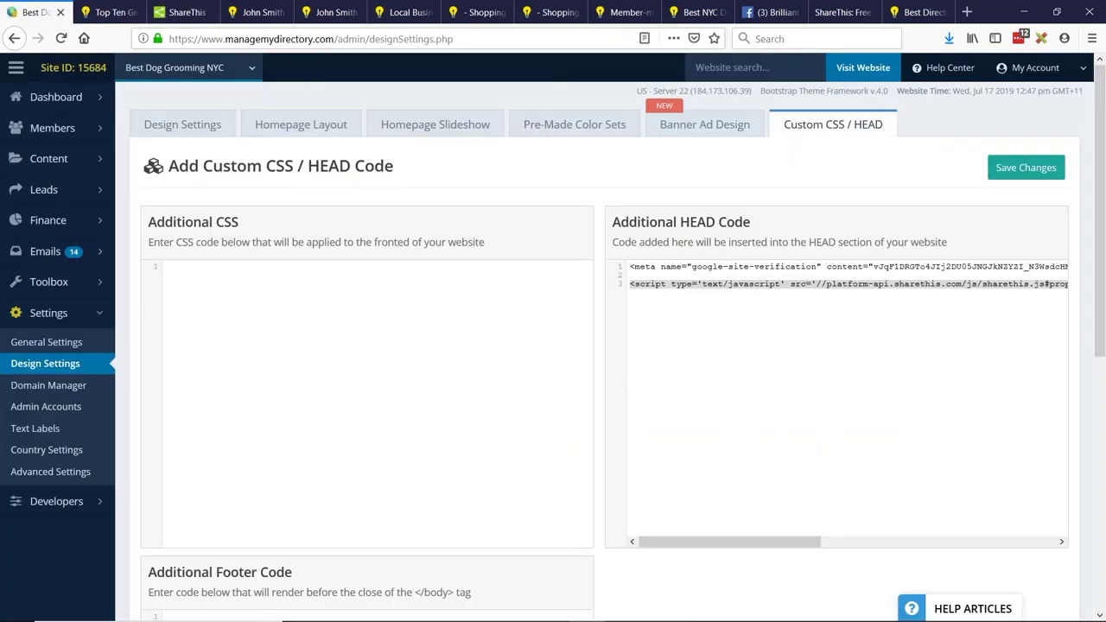
{"action": "left_click", "coordinate": [110, 12]}
{"action": "double_click", "coordinate": [330, 39]}
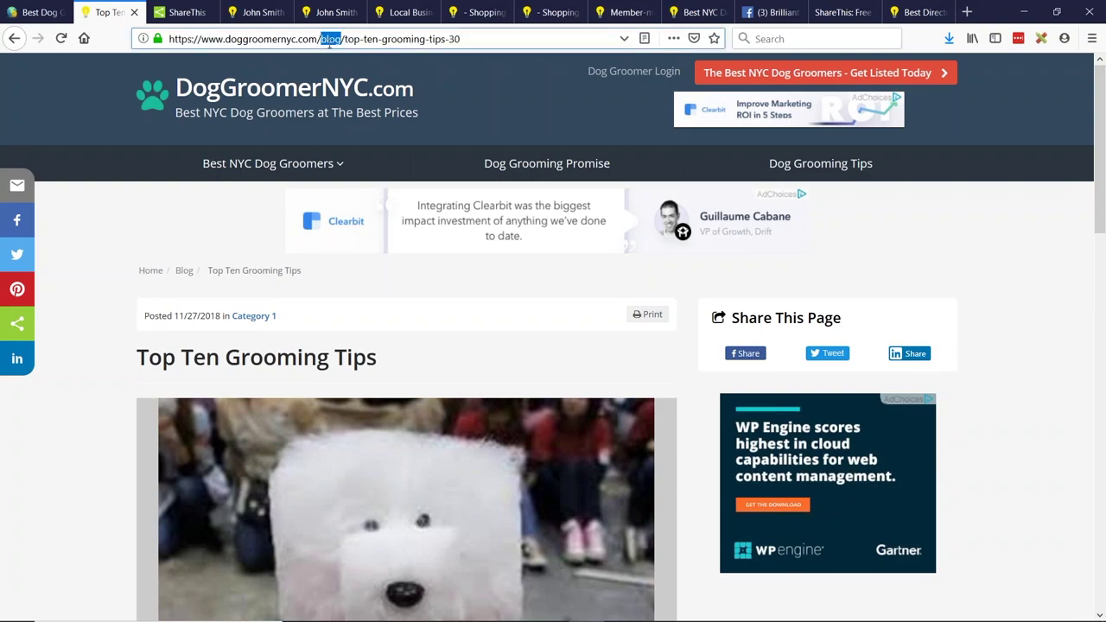
{"action": "left_click", "coordinate": [60, 38]}
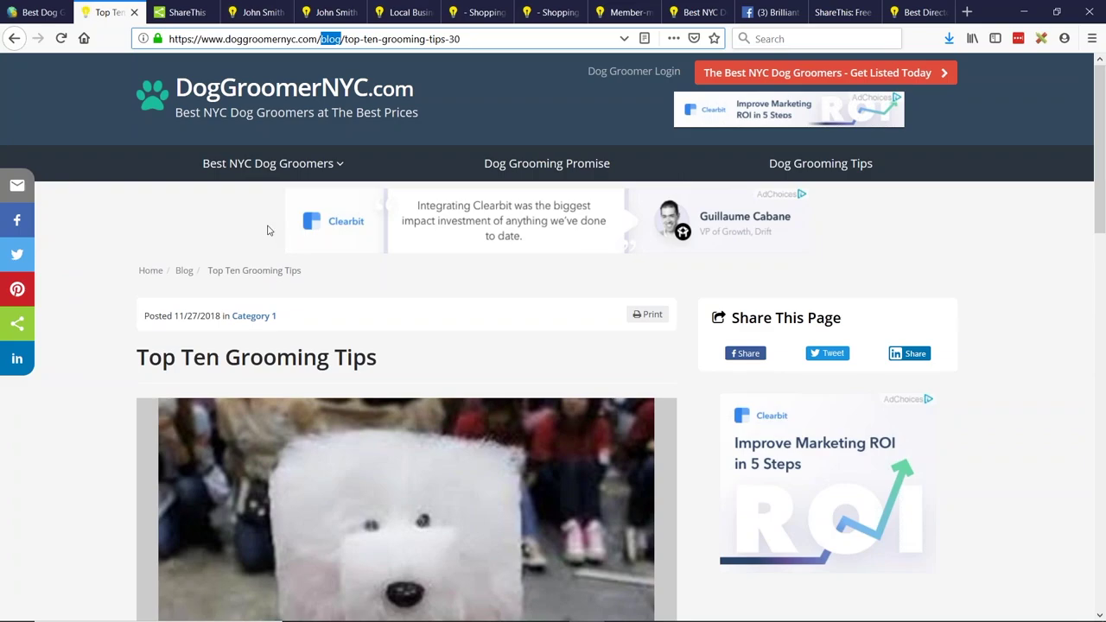
{"action": "left_click", "coordinate": [182, 15]}
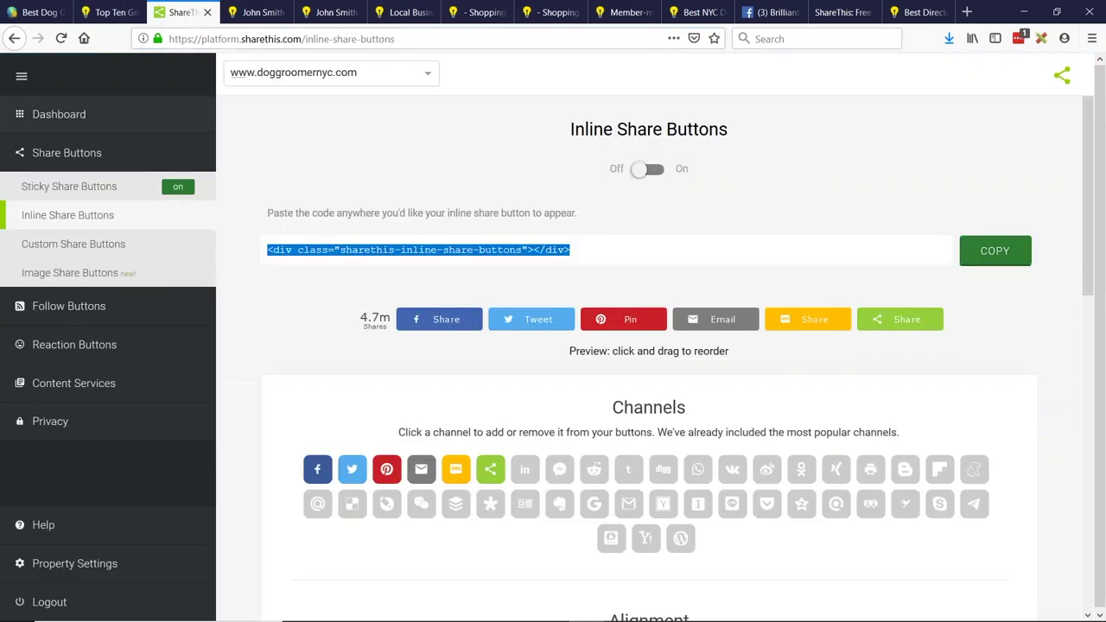
{"action": "left_click", "coordinate": [92, 188]}
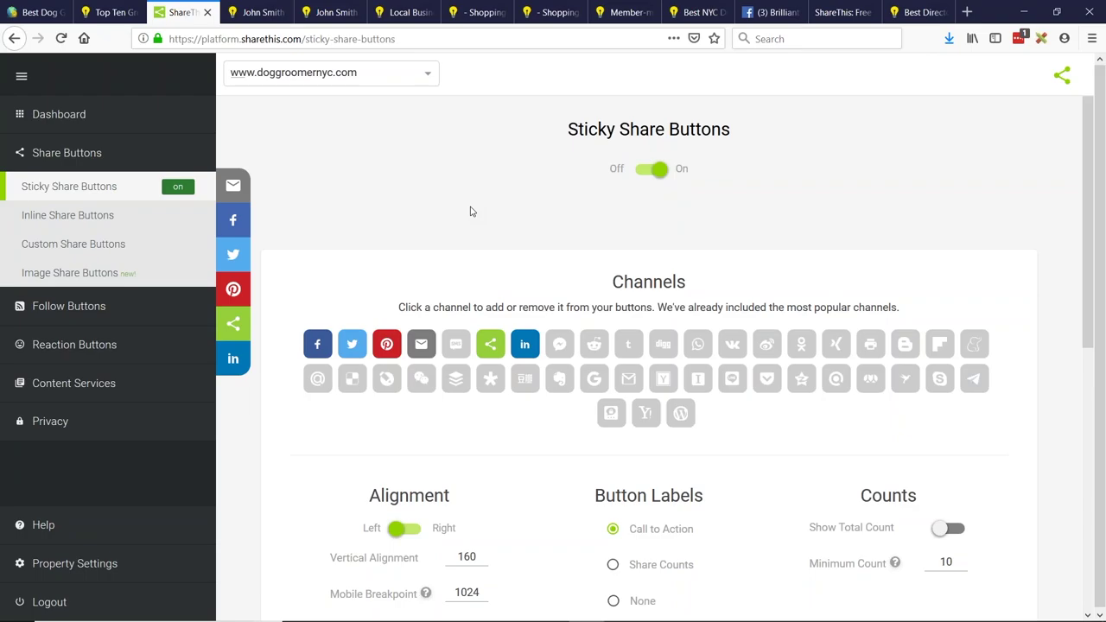
{"action": "left_click", "coordinate": [655, 169]}
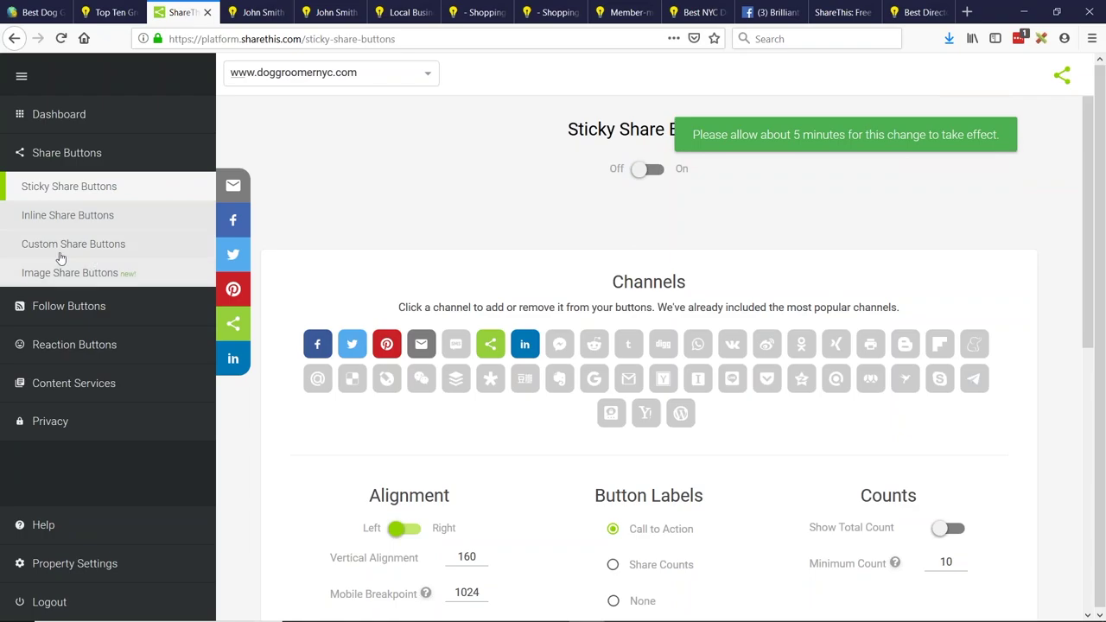
Select the sharethis-inline-share-buttons div code in the Inline Share Buttons settings and turn Inline Share Buttons on.
{"action": "left_click", "coordinate": [62, 218]}
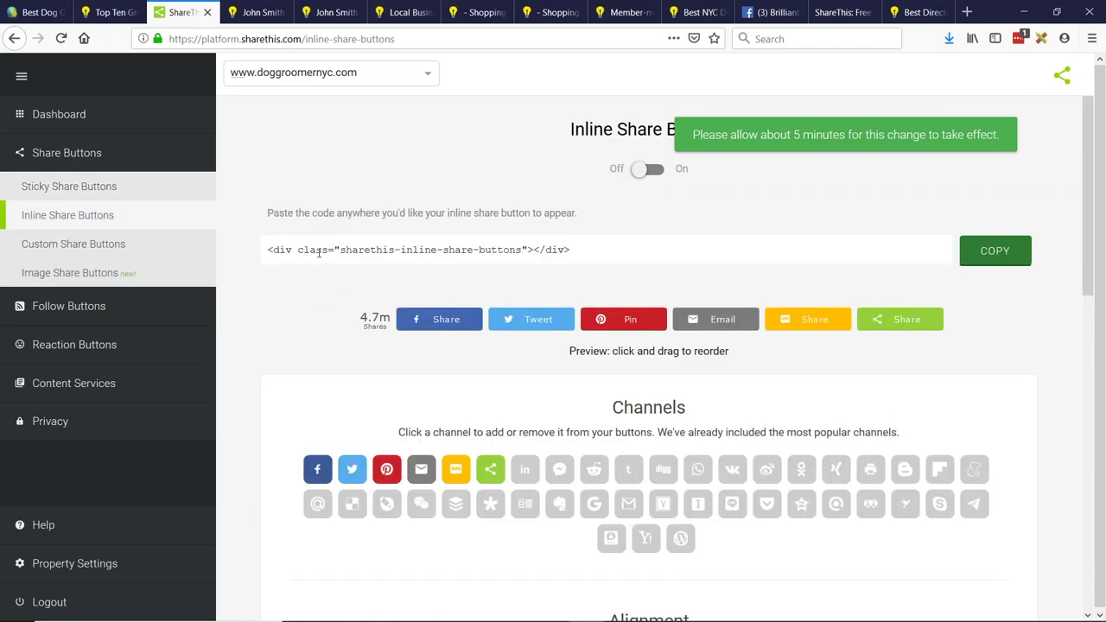
{"action": "triple_click", "coordinate": [319, 251]}
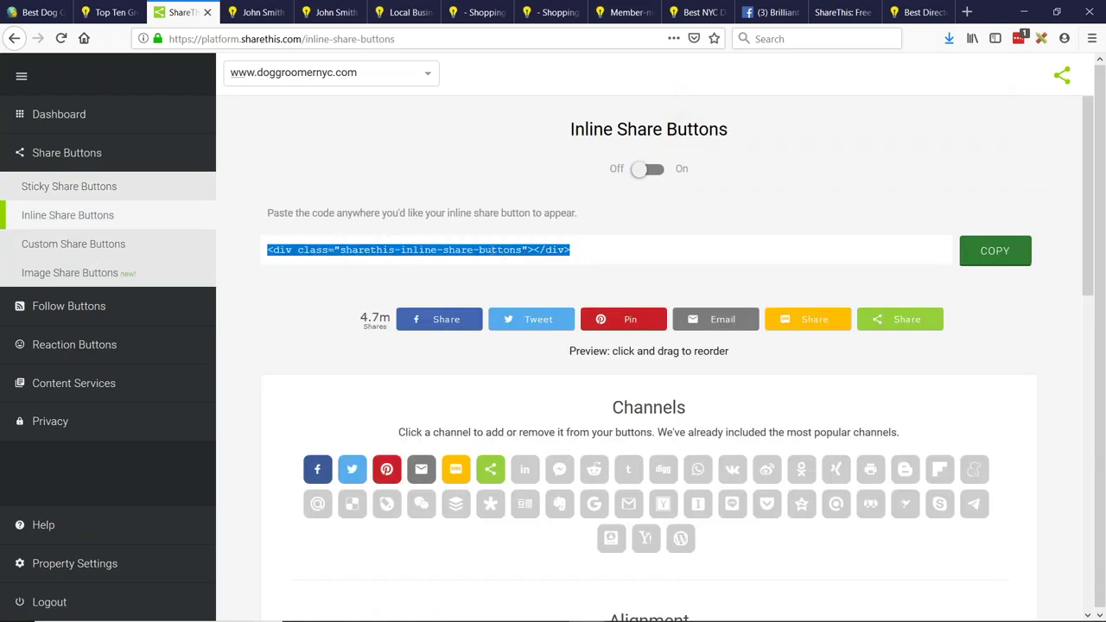
{"action": "left_click", "coordinate": [639, 166]}
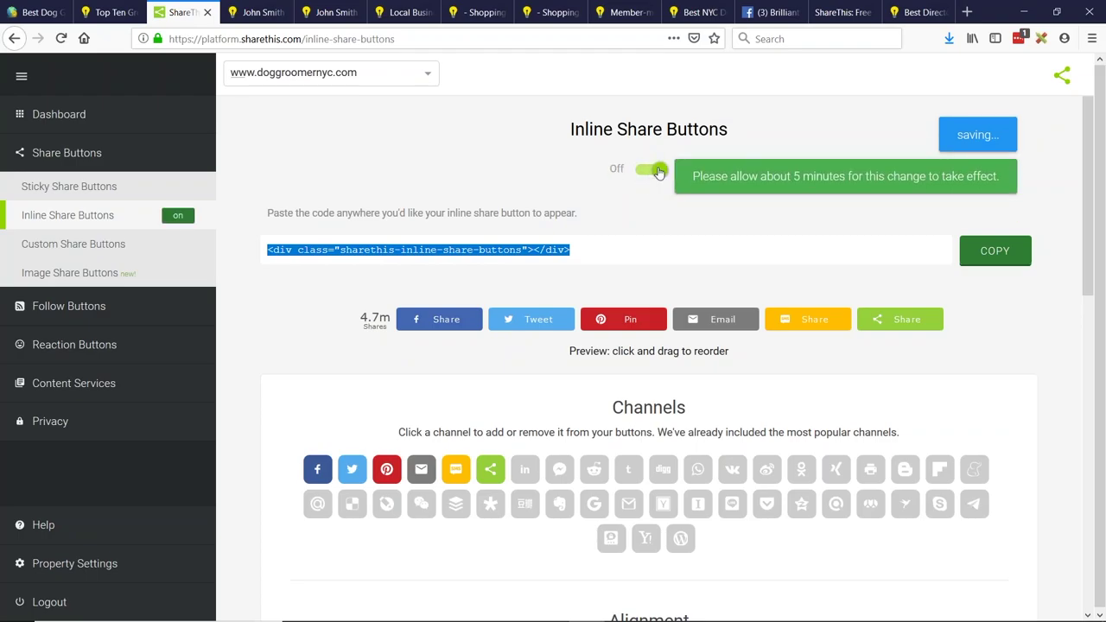
Try the alignment and size options for the inline buttons, settling on justified alignment and Large size.
{"action": "scroll", "coordinate": [518, 225], "scroll_direction": "down", "scroll_amount": 3}
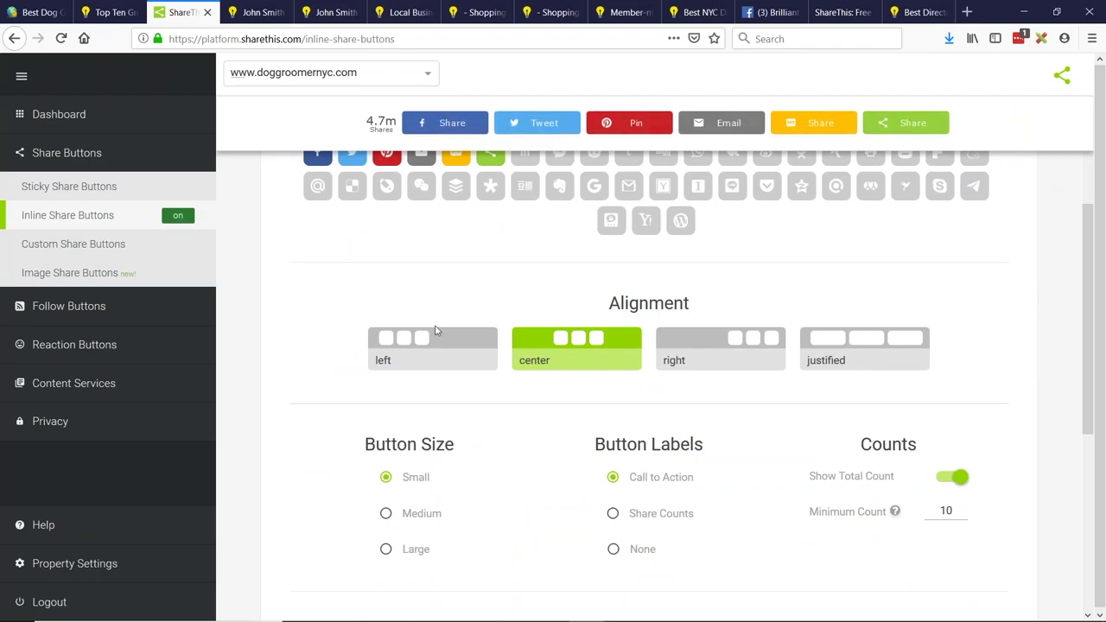
{"action": "left_click", "coordinate": [436, 355]}
{"action": "left_click", "coordinate": [570, 358]}
{"action": "left_click", "coordinate": [713, 356]}
{"action": "left_click", "coordinate": [812, 333]}
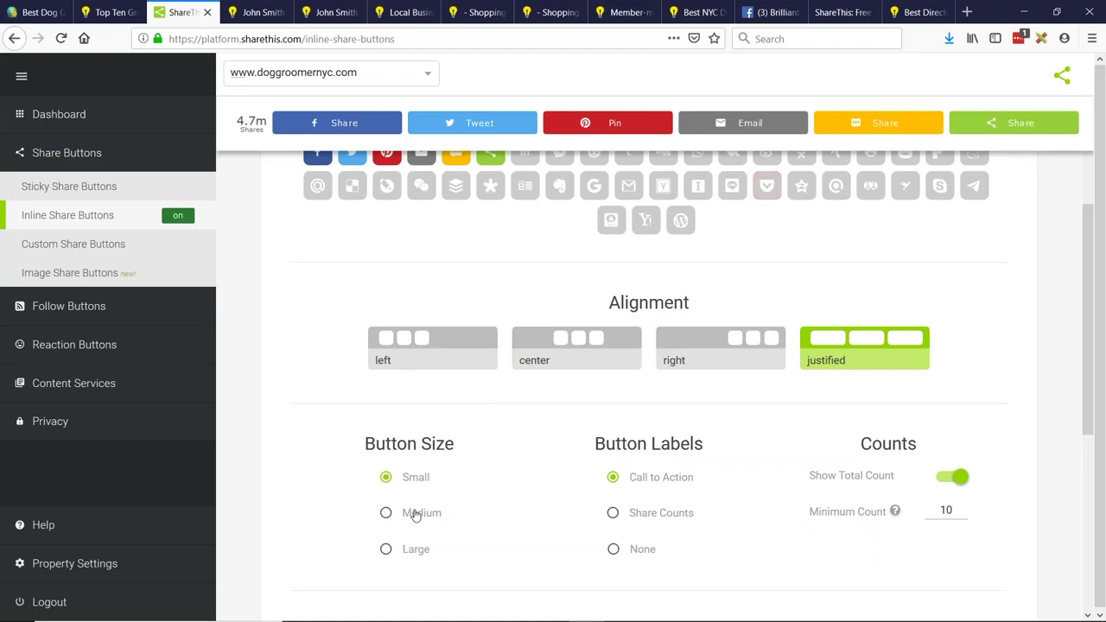
{"action": "scroll", "coordinate": [415, 516], "scroll_direction": "down", "scroll_amount": 2}
{"action": "left_click", "coordinate": [412, 434]}
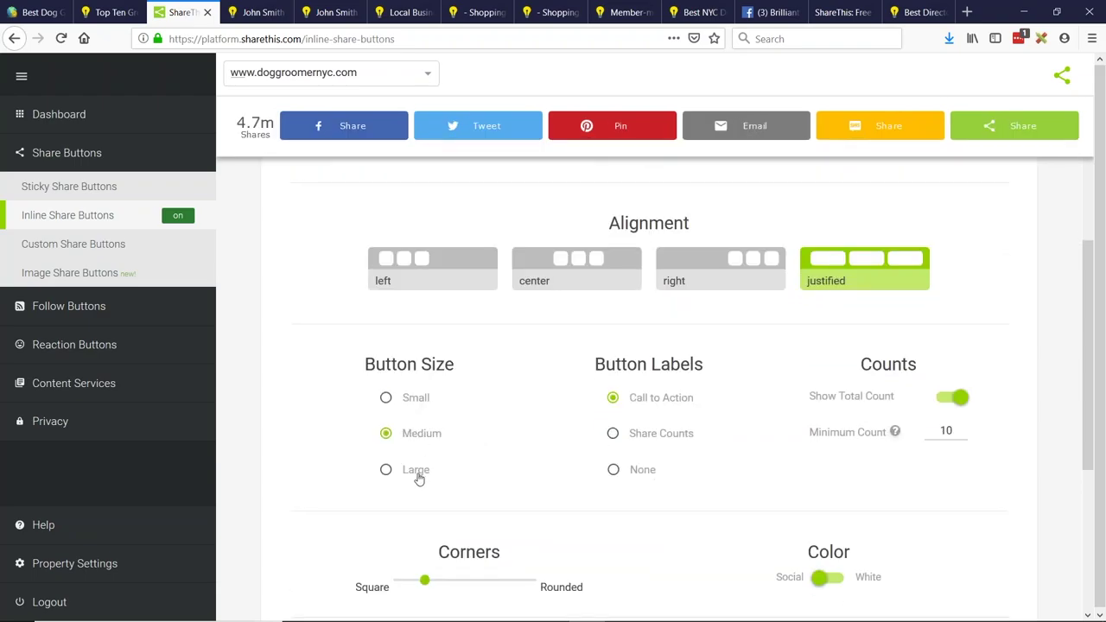
{"action": "left_click", "coordinate": [416, 474]}
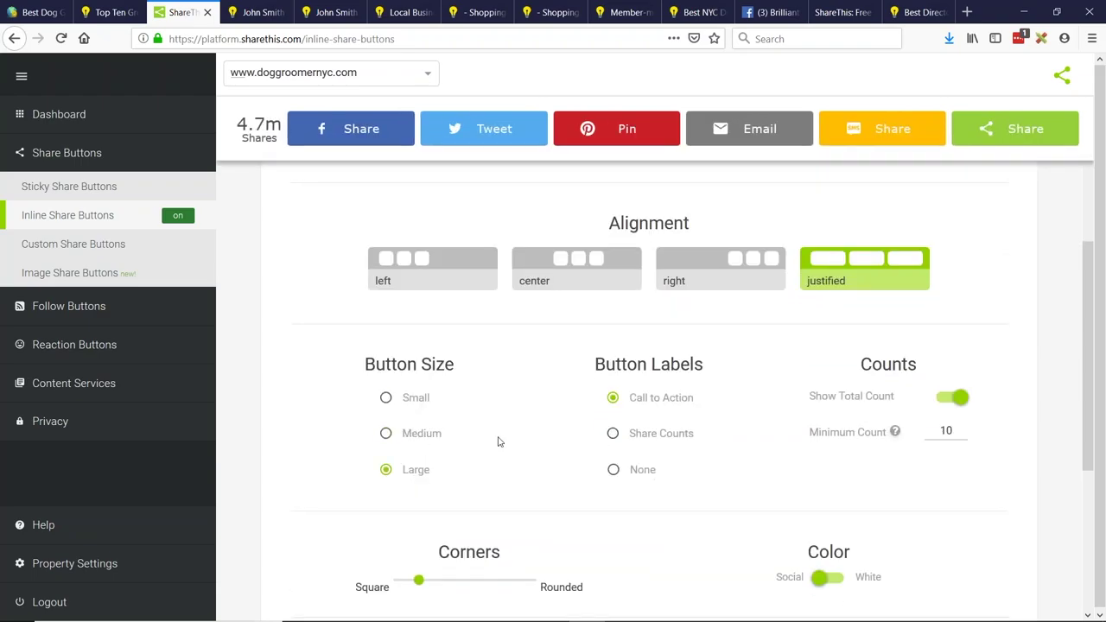
Compare the button label options, keep Call to Action labels, and turn off Show Total Count.
{"action": "left_click", "coordinate": [672, 440]}
{"action": "left_click", "coordinate": [639, 472]}
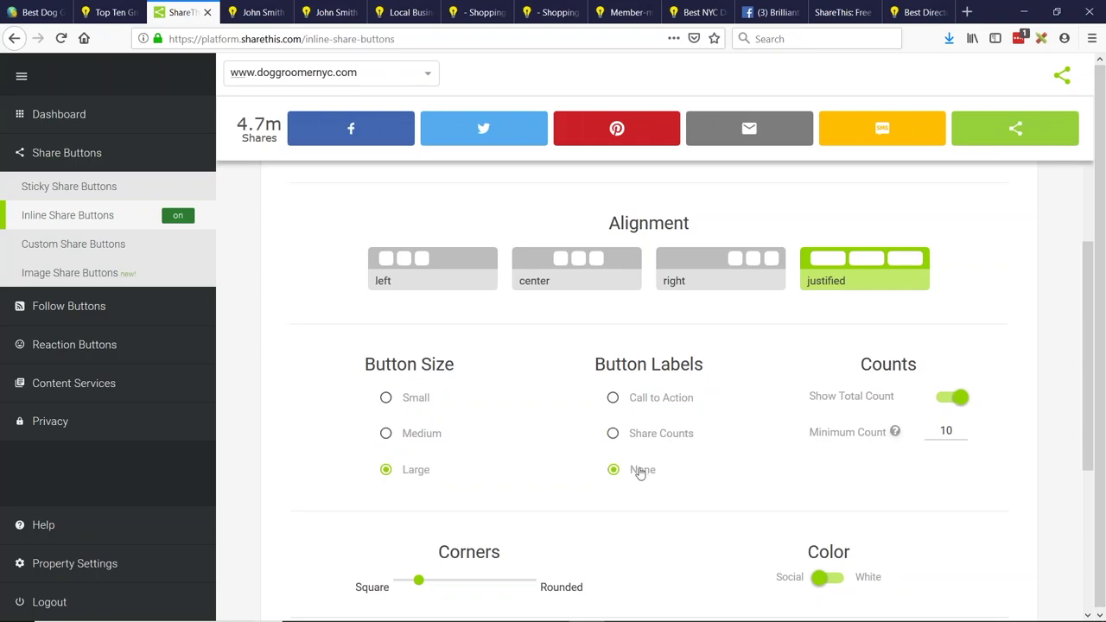
{"action": "left_click", "coordinate": [657, 402]}
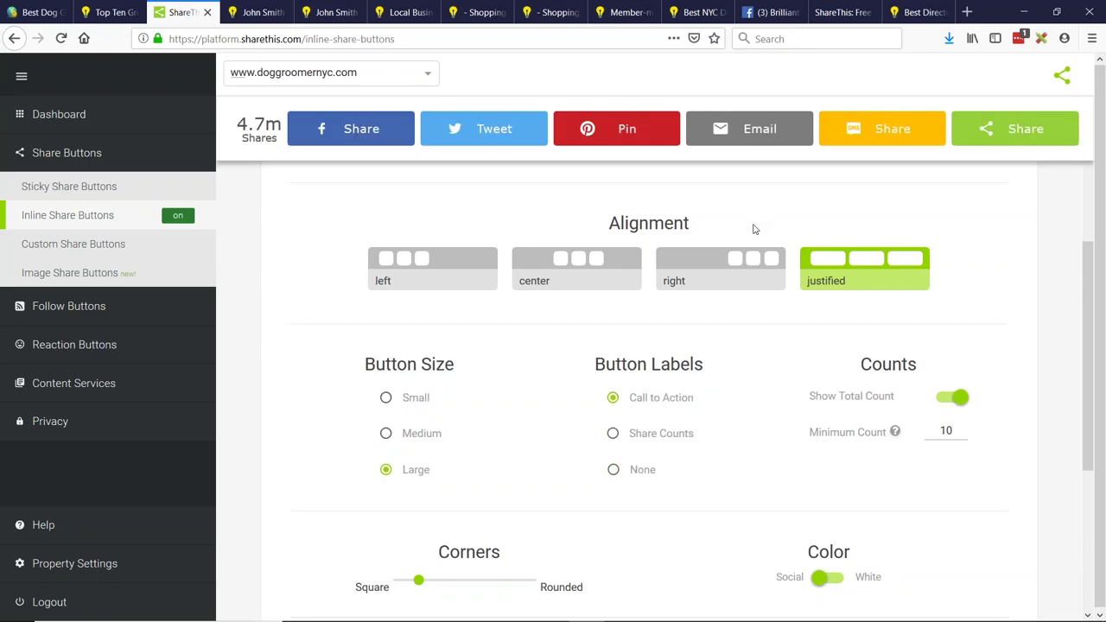
{"action": "left_click", "coordinate": [956, 398]}
Set the inline buttons' corners to fully Rounded and toggle the Add Spacing option to compare its effect.
{"action": "scroll", "coordinate": [695, 321], "scroll_direction": "down", "scroll_amount": 2}
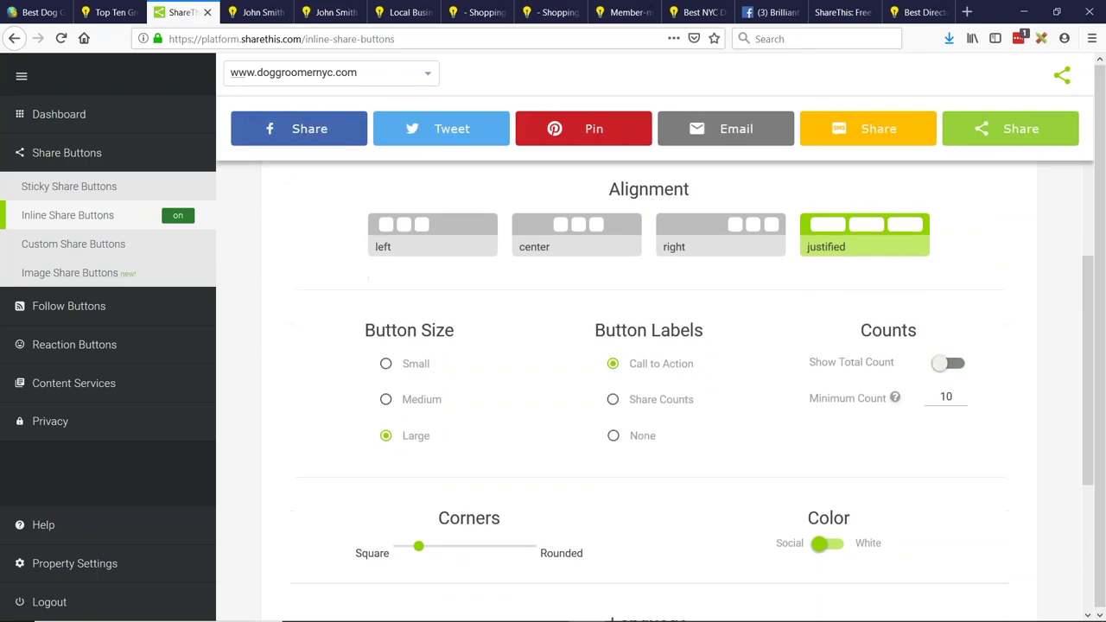
{"action": "left_click_drag", "start_coordinate": [418, 503], "coordinate": [563, 501]}
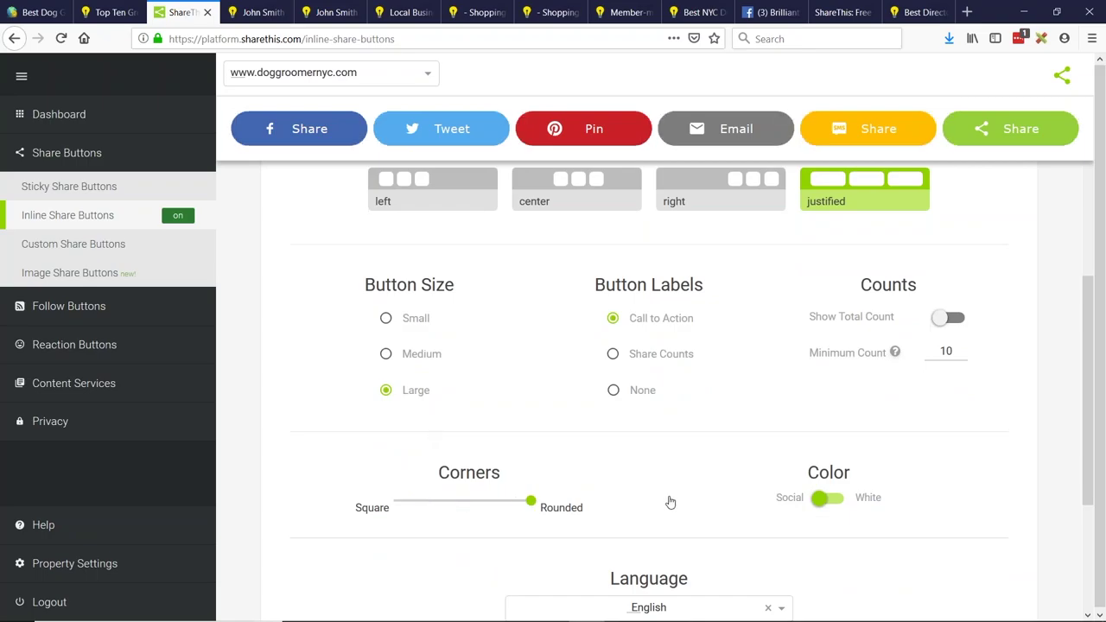
{"action": "left_click_drag", "start_coordinate": [422, 499], "coordinate": [591, 511]}
{"action": "scroll", "coordinate": [582, 414], "scroll_direction": "down", "scroll_amount": 3}
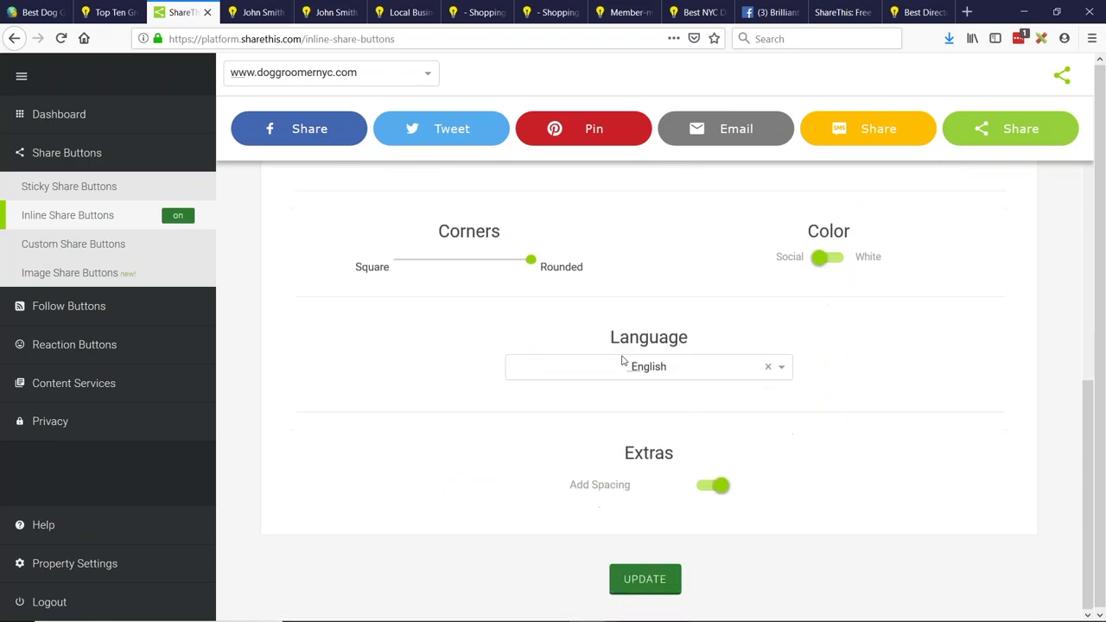
{"action": "left_click", "coordinate": [709, 486]}
{"action": "left_click", "coordinate": [711, 486]}
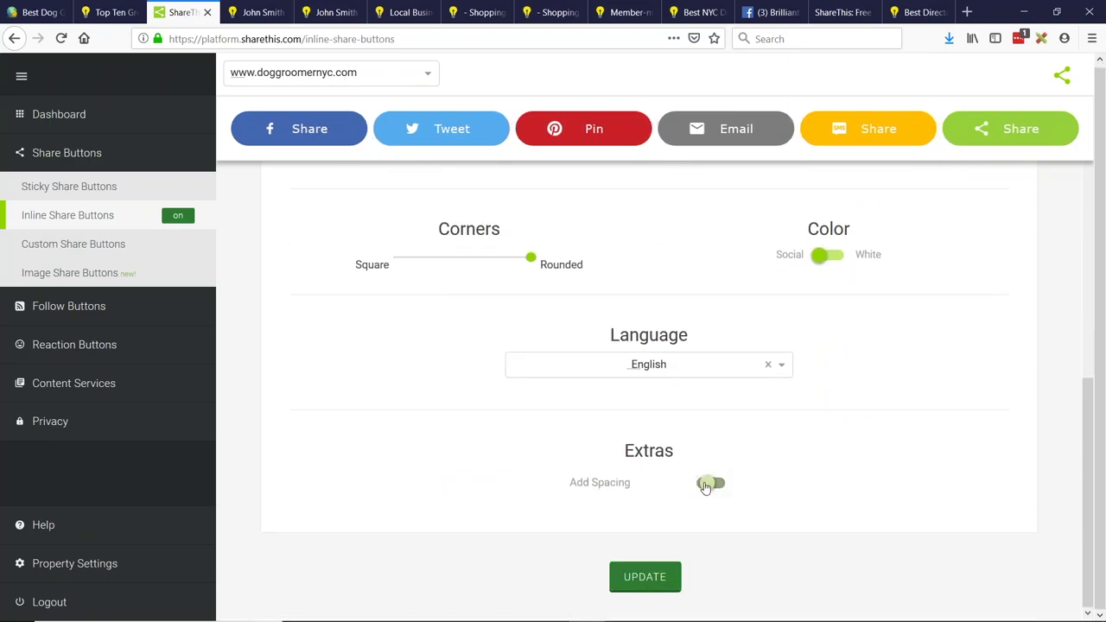
Save the inline share button settings and reload the Top Ten Grooming Tips blog post.
{"action": "left_click", "coordinate": [654, 576]}
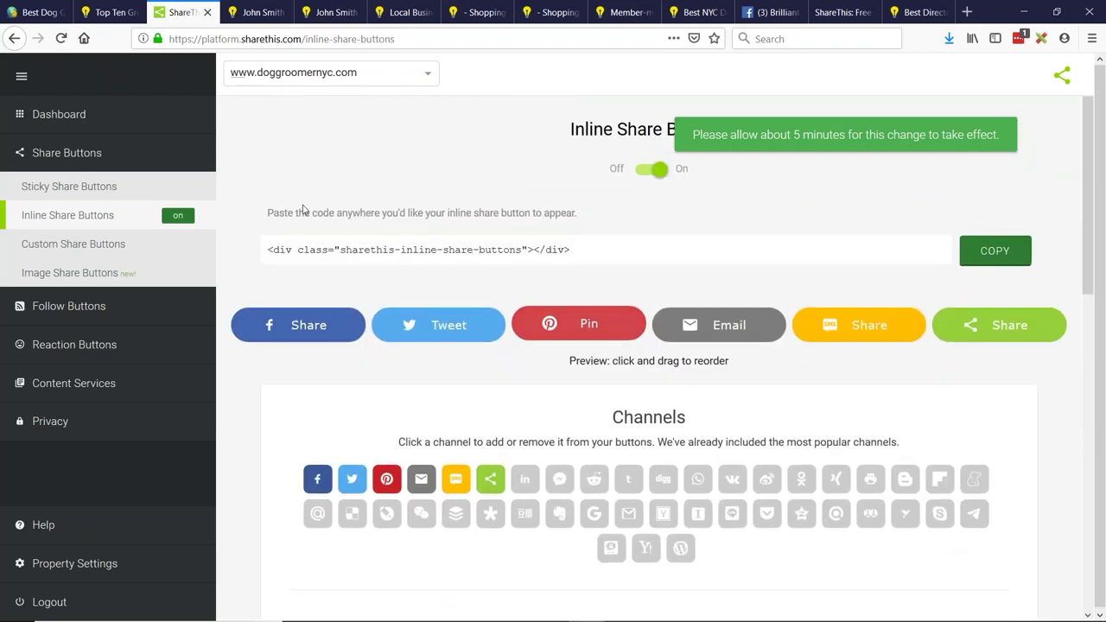
{"action": "left_click", "coordinate": [126, 9]}
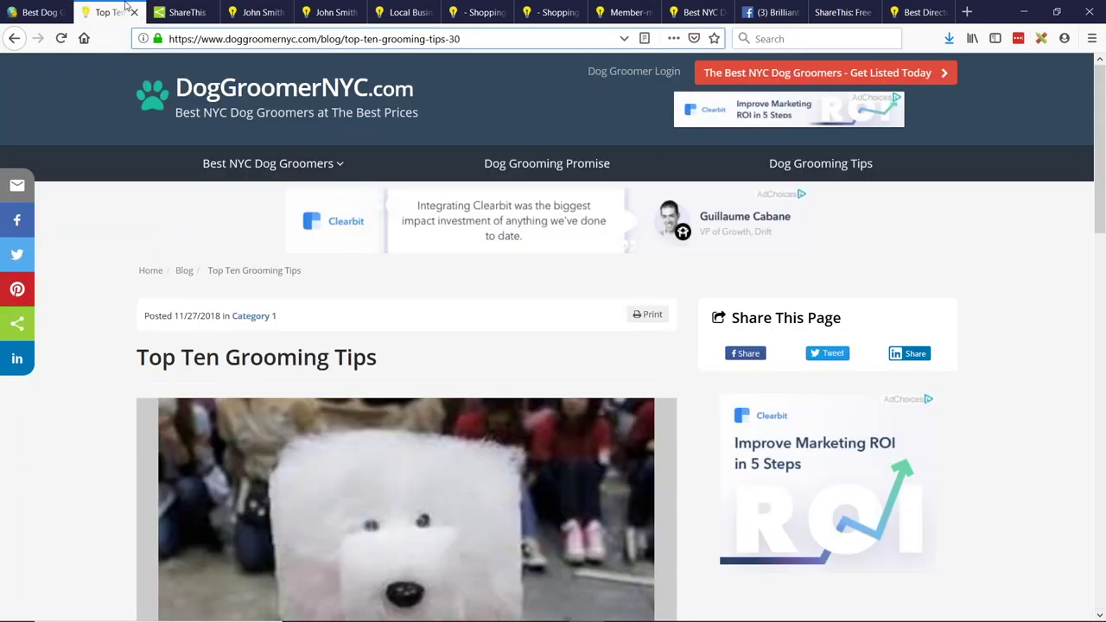
{"action": "key", "text": "F5"}
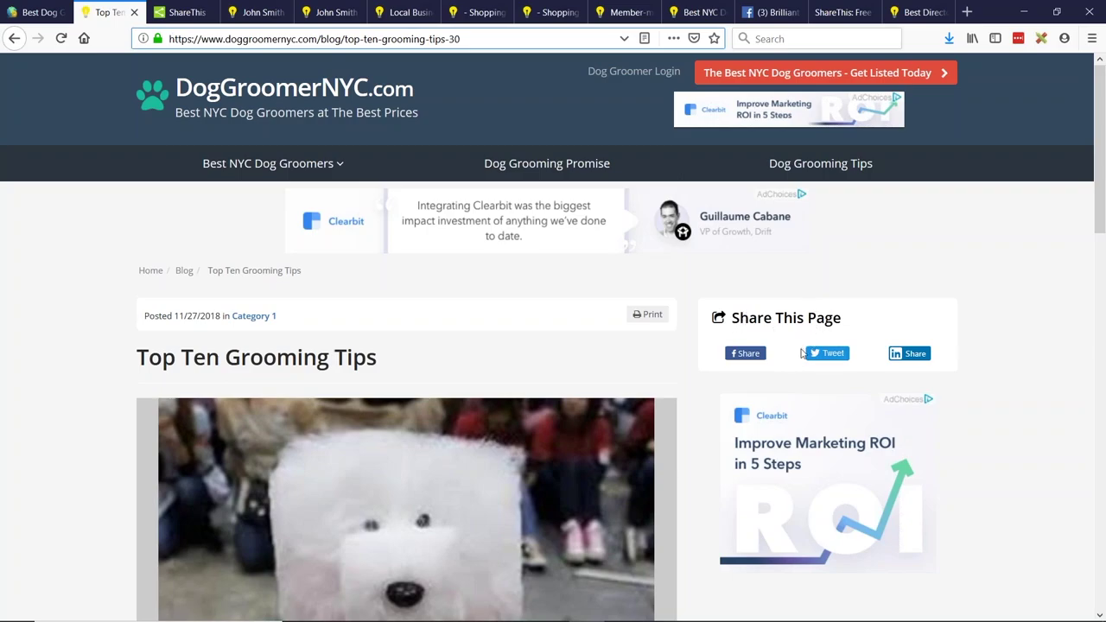
Create and save a new directory widget named ShareThis Code containing the sharethis-inline-share-buttons div code.
{"action": "left_click", "coordinate": [52, 11]}
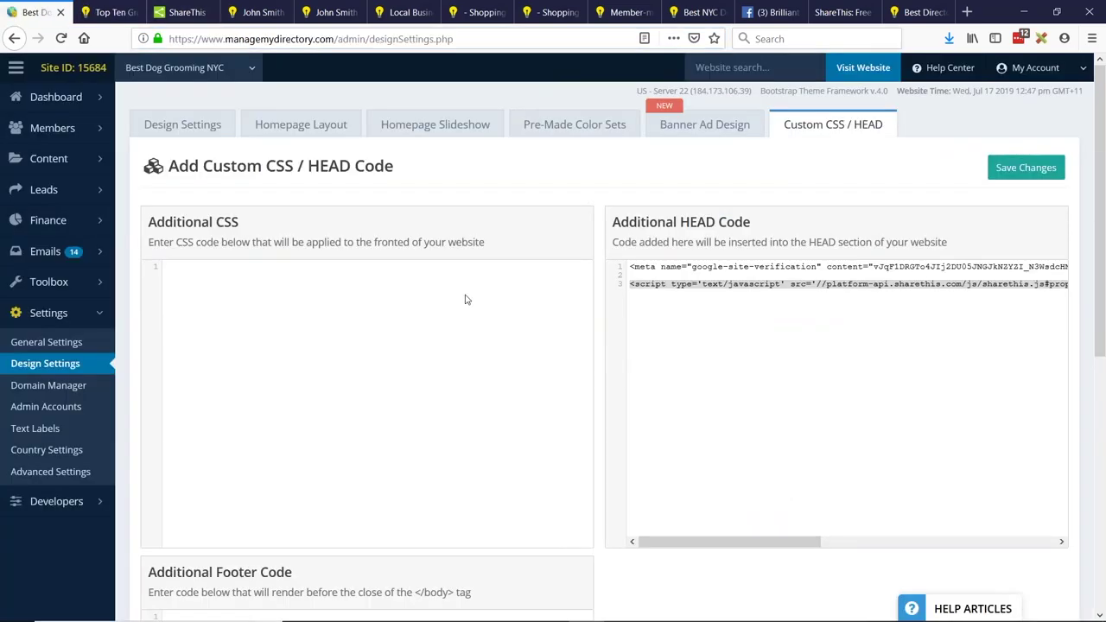
{"action": "left_click", "coordinate": [52, 281]}
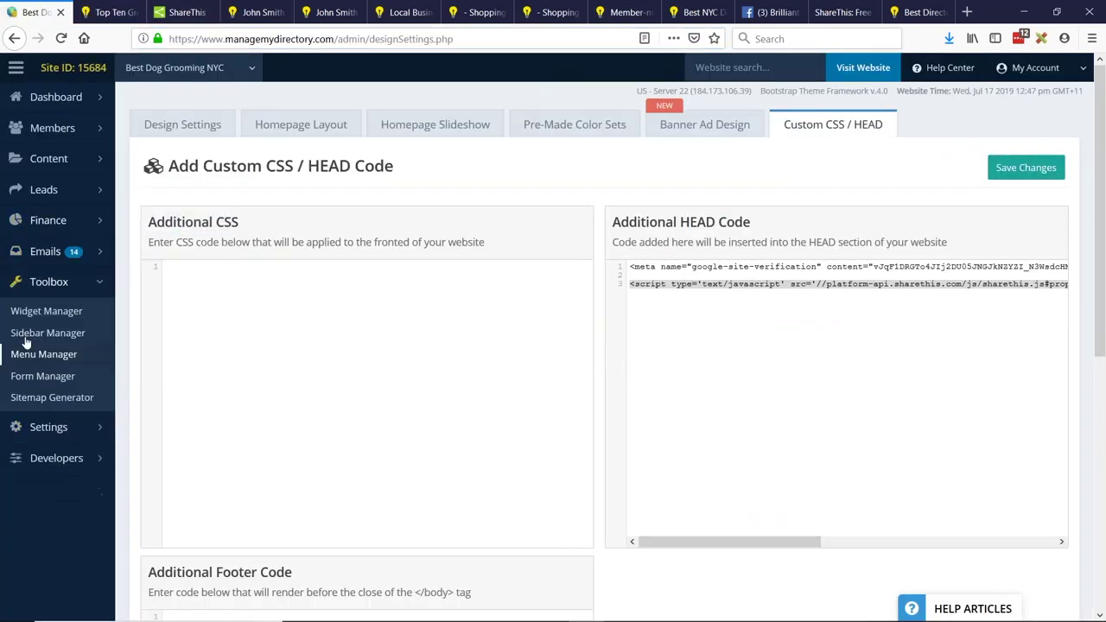
{"action": "left_click", "coordinate": [32, 315]}
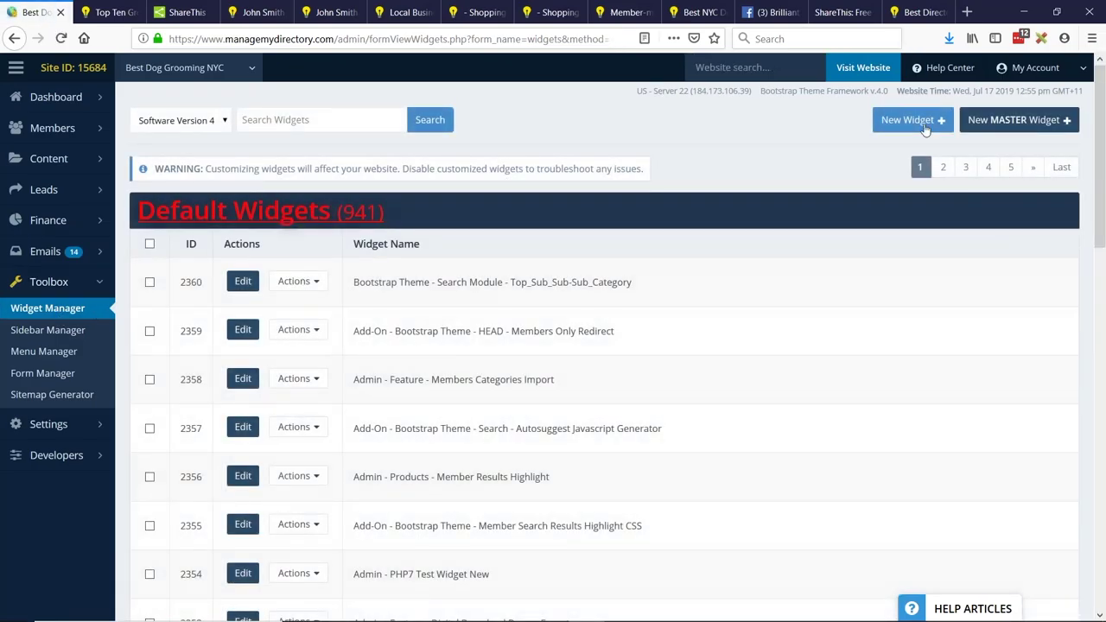
{"action": "left_click", "coordinate": [910, 120]}
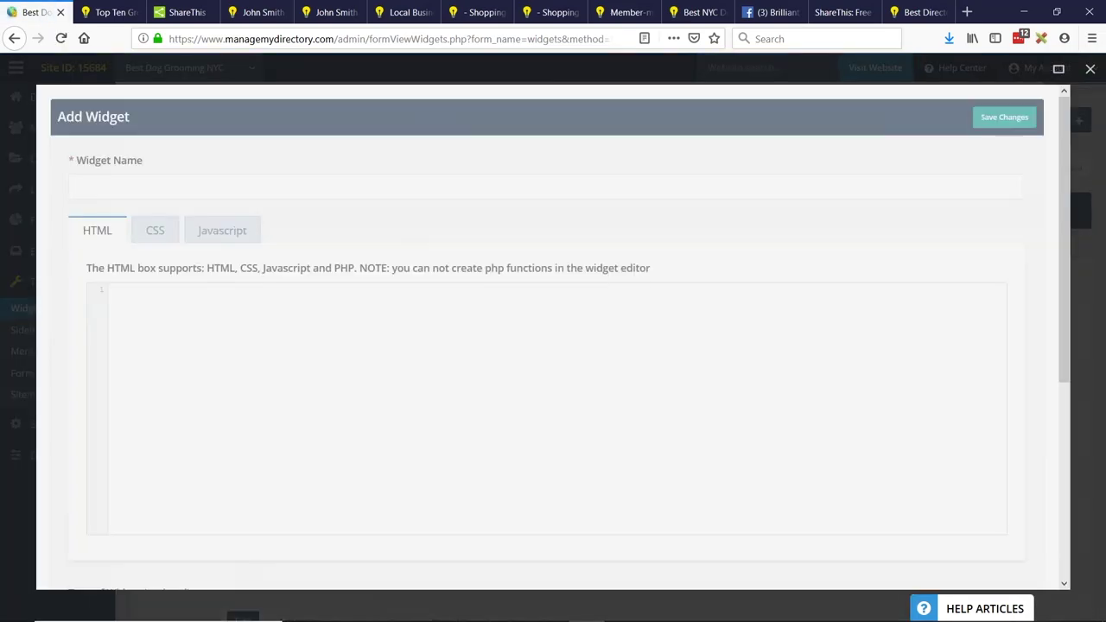
{"action": "left_click", "coordinate": [354, 365]}
{"action": "type", "text": "<div class=\"sharethis-inline-share-buttons\"></div>"}
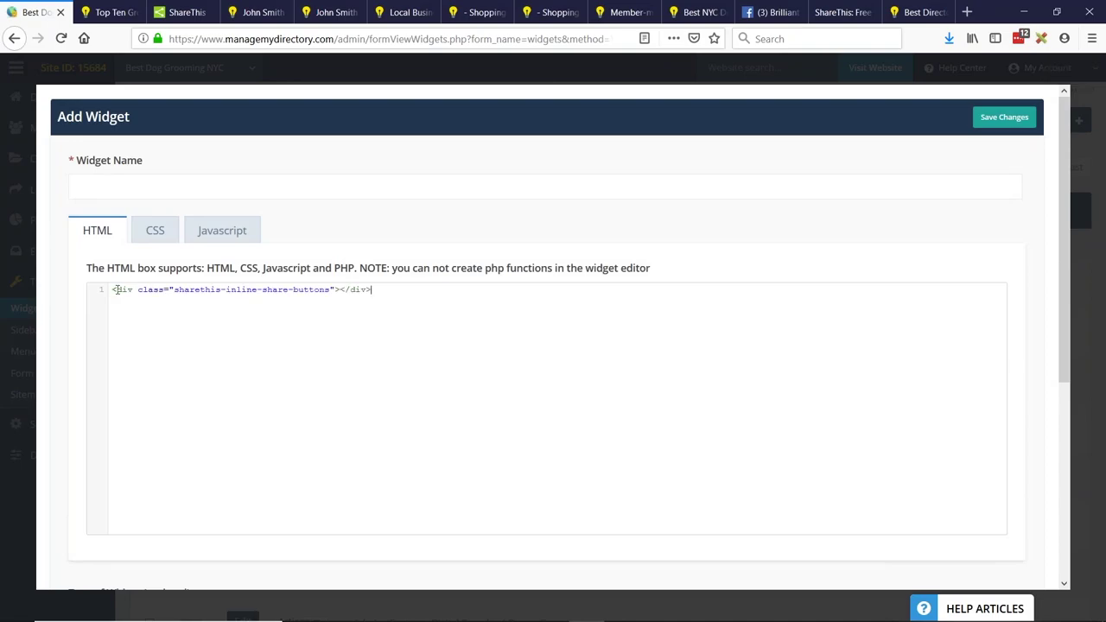
{"action": "left_click", "coordinate": [129, 187]}
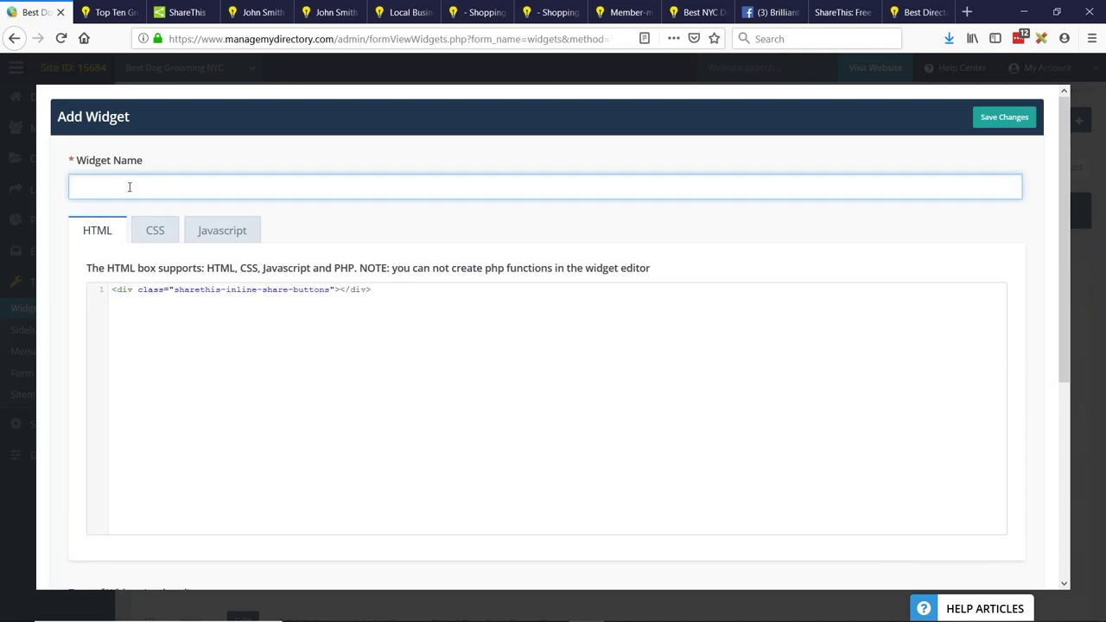
{"action": "type", "text": "ShareThis Code"}
{"action": "left_click", "coordinate": [1006, 119]}
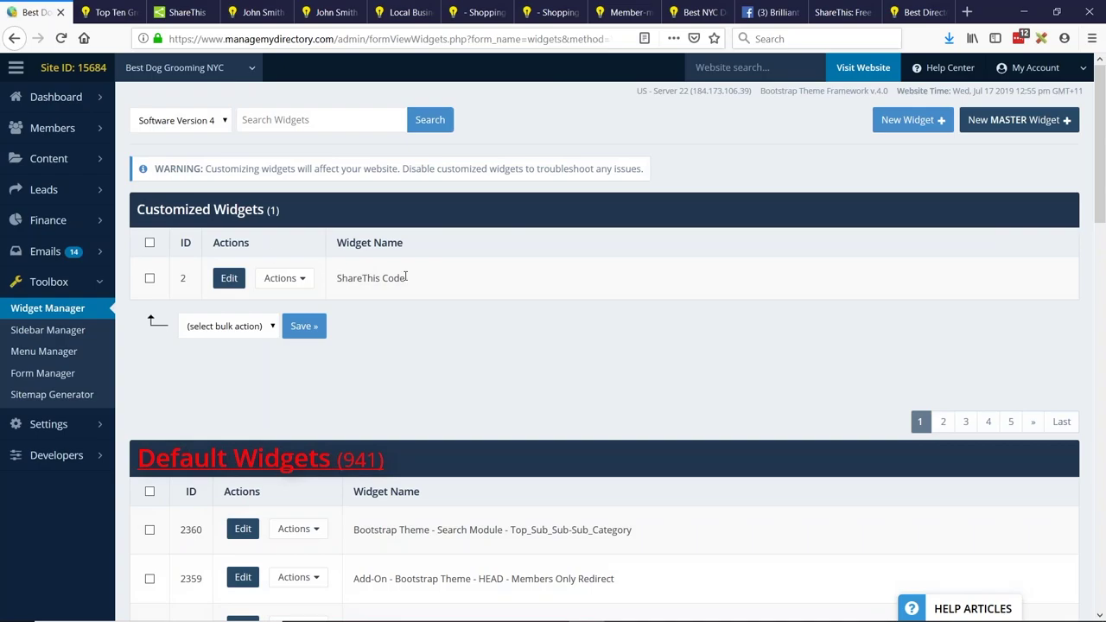
Open the Post Single Page sidebar for editing in a separate browser tab and delete its Social Share module.
{"action": "middle_click", "coordinate": [53, 329]}
{"action": "left_click", "coordinate": [109, 17]}
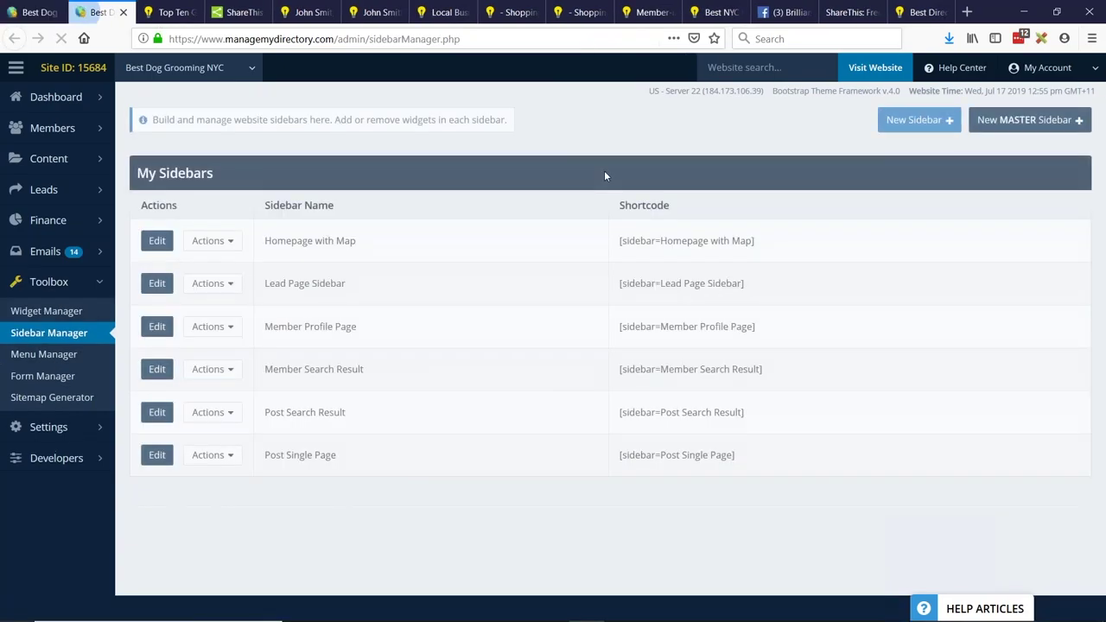
{"action": "left_click", "coordinate": [162, 456]}
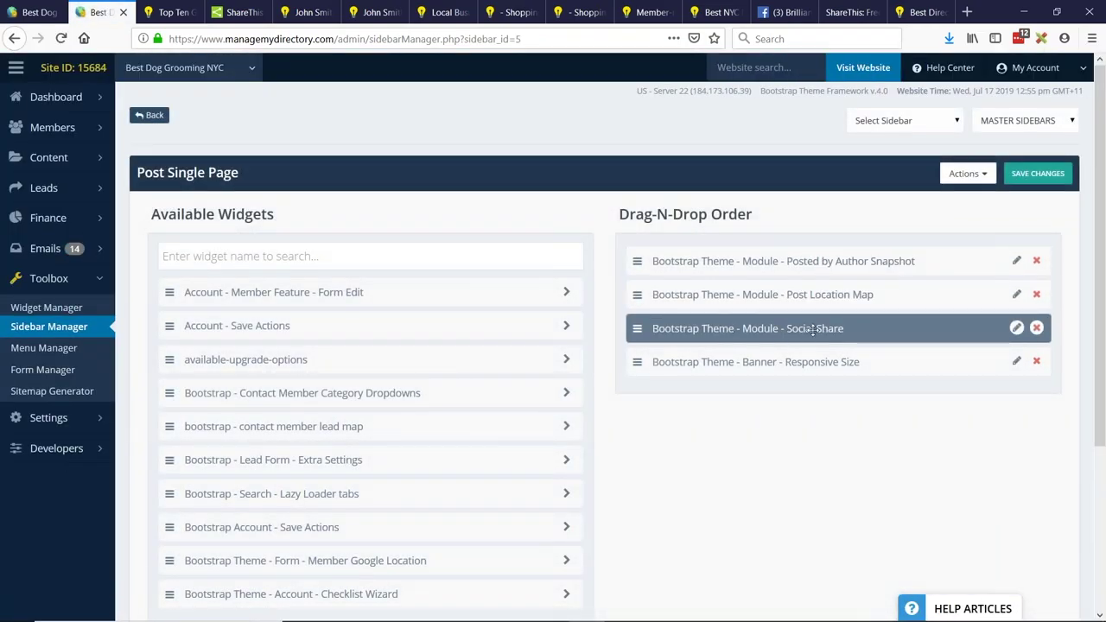
{"action": "left_click", "coordinate": [1037, 329]}
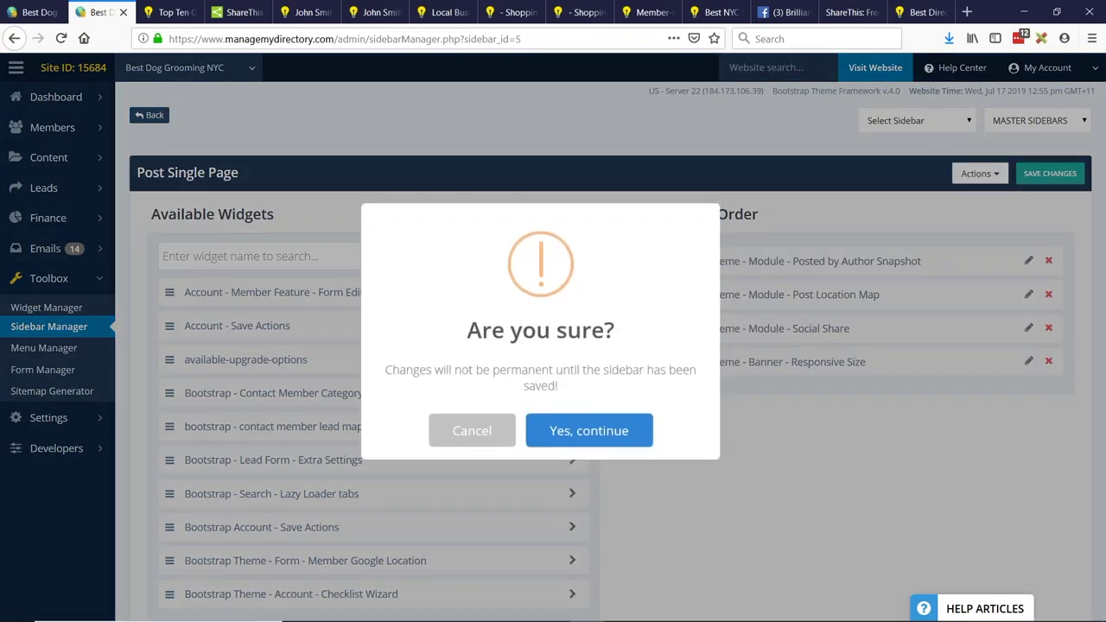
{"action": "left_click", "coordinate": [604, 428]}
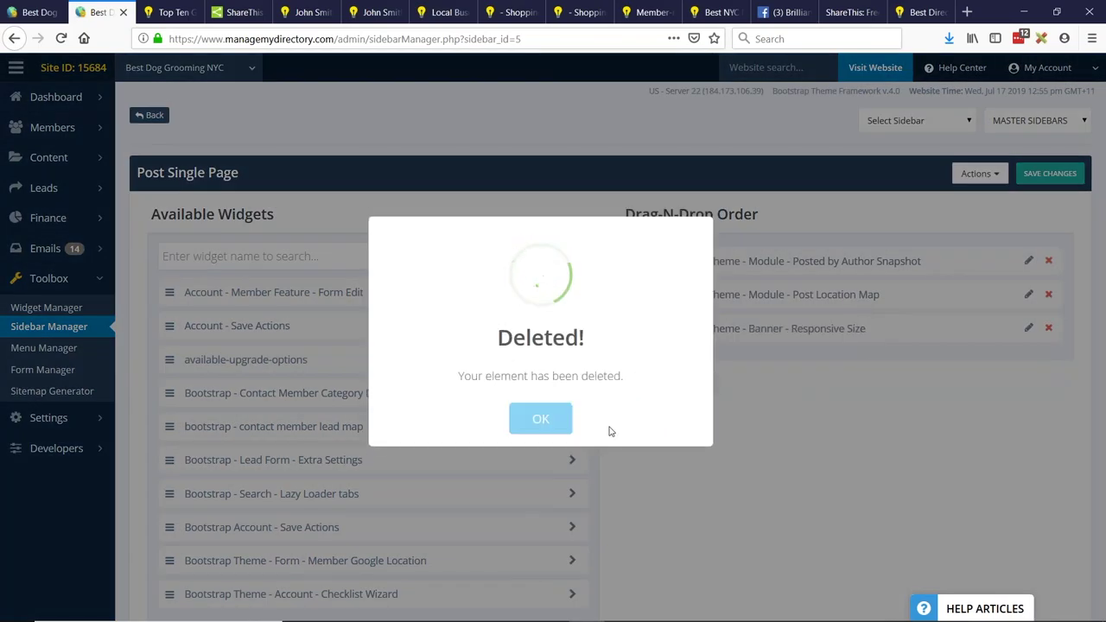
{"action": "left_click", "coordinate": [561, 425]}
Place the ShareThis Code widget first in the Post Single Page sidebar, save the sidebar, and reload the blog post.
{"action": "type", "text": "sharethis"}
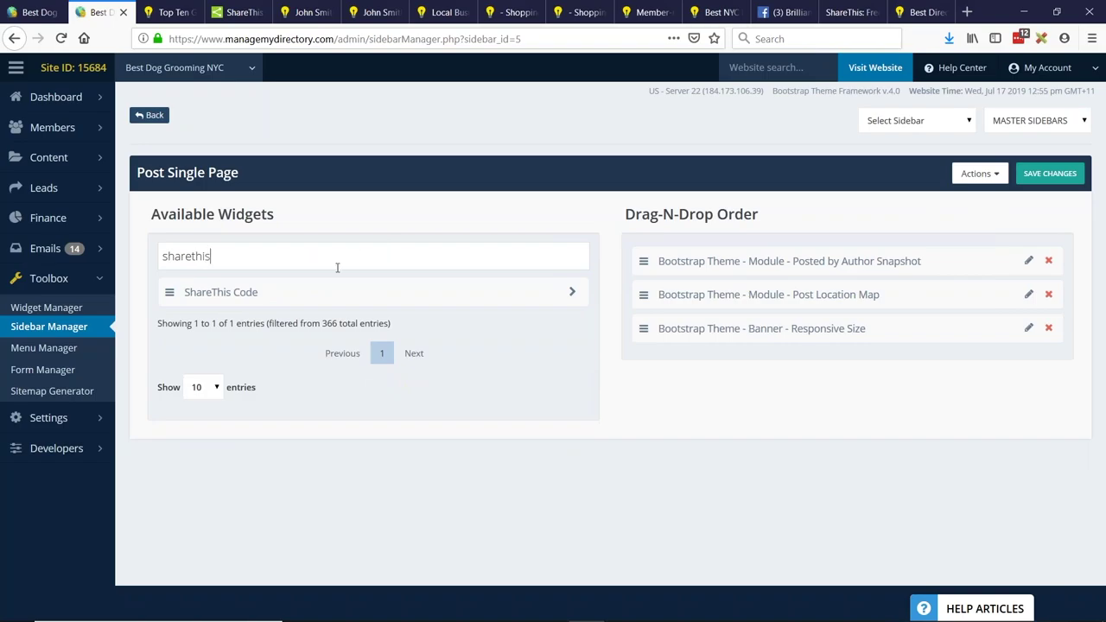
{"action": "left_click_drag", "start_coordinate": [337, 292], "coordinate": [755, 255]}
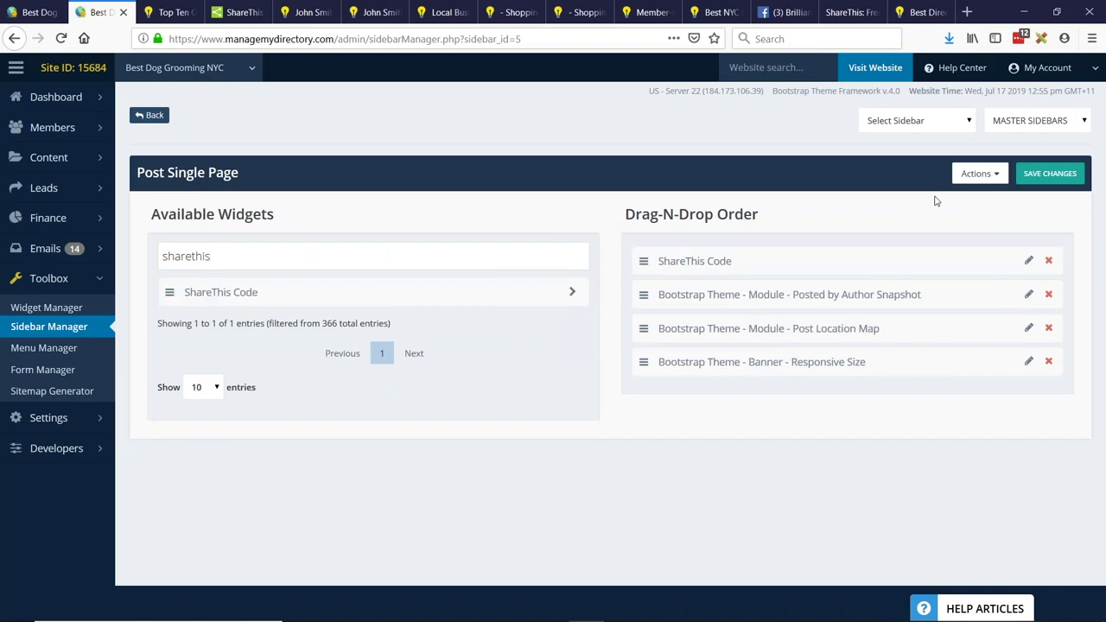
{"action": "left_click", "coordinate": [1039, 179]}
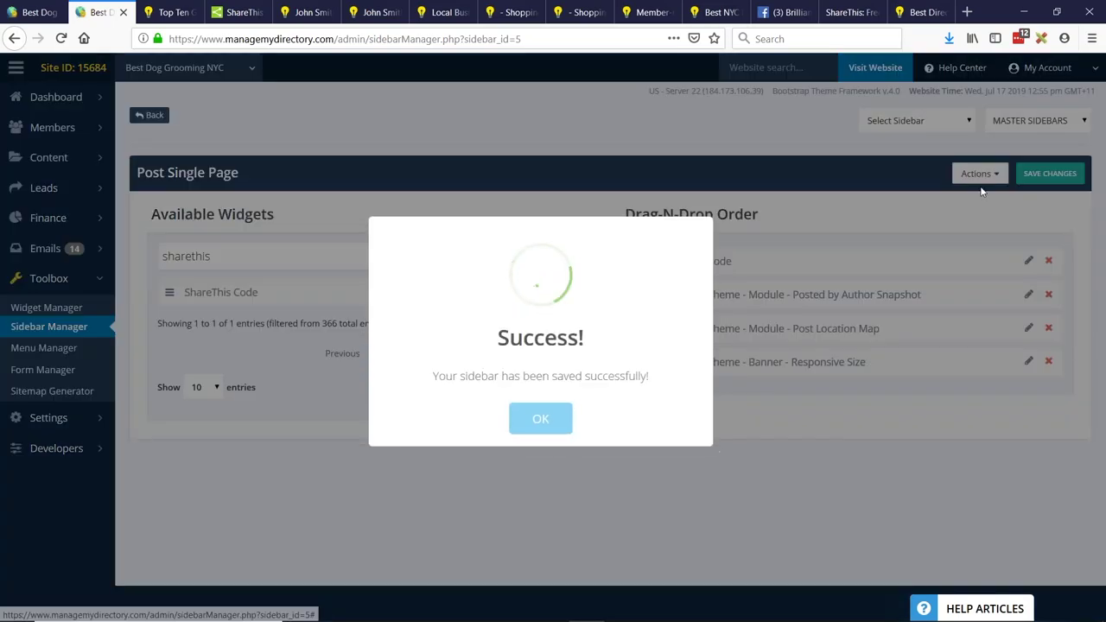
{"action": "left_click", "coordinate": [545, 426]}
{"action": "key", "text": "ctrl+Tab"}
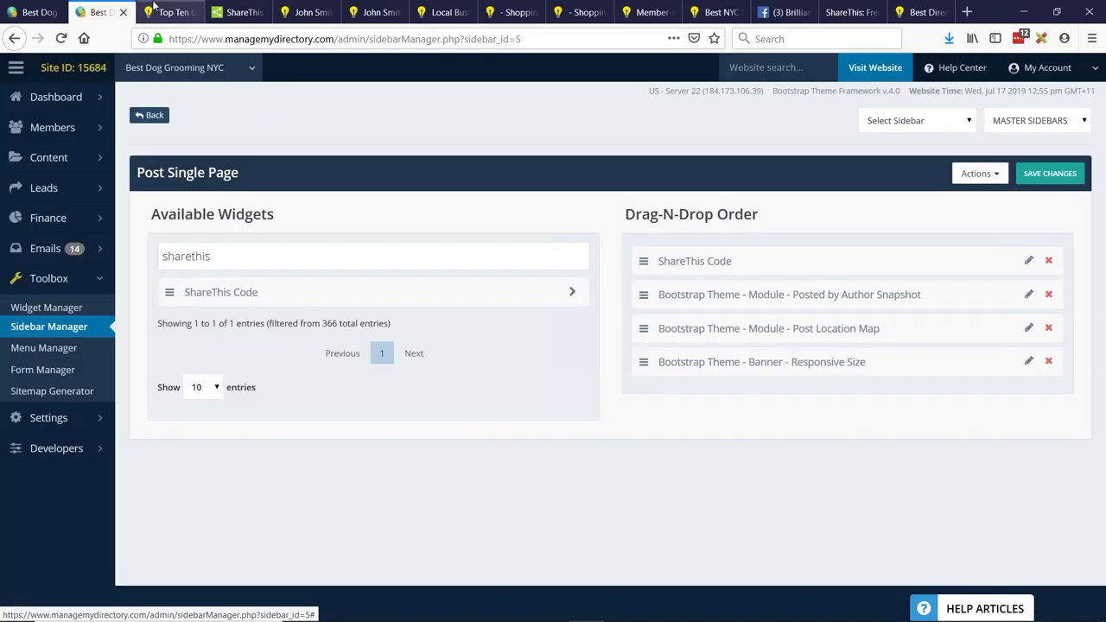
{"action": "left_click", "coordinate": [58, 38]}
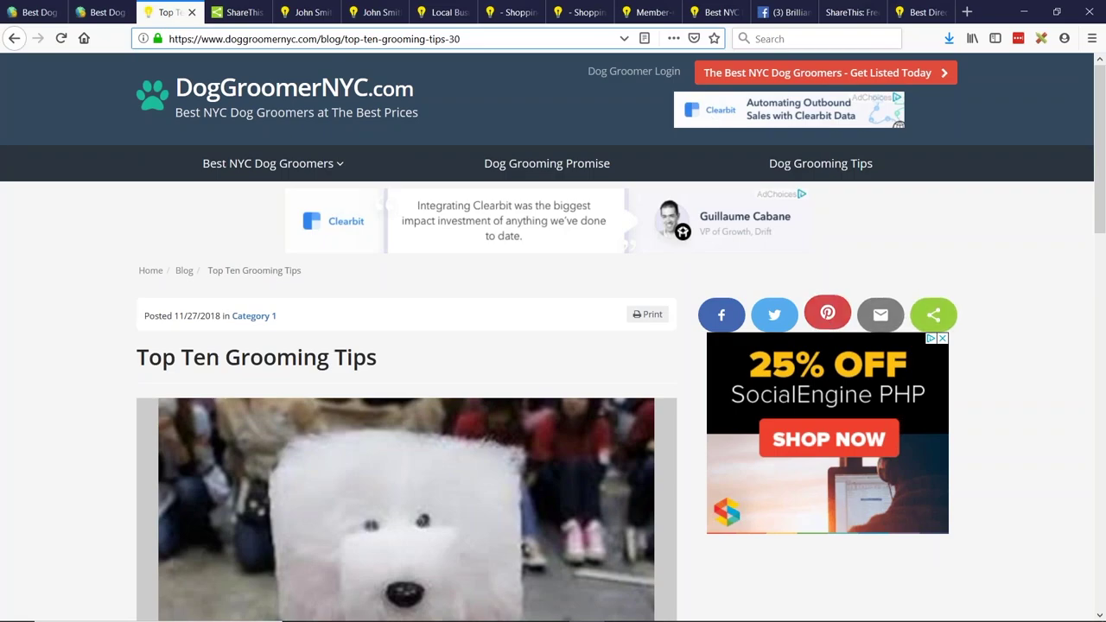
Open the ShareThis Code widget for editing from the sidebar and add an <hr> line below its div code.
{"action": "left_click", "coordinate": [100, 12]}
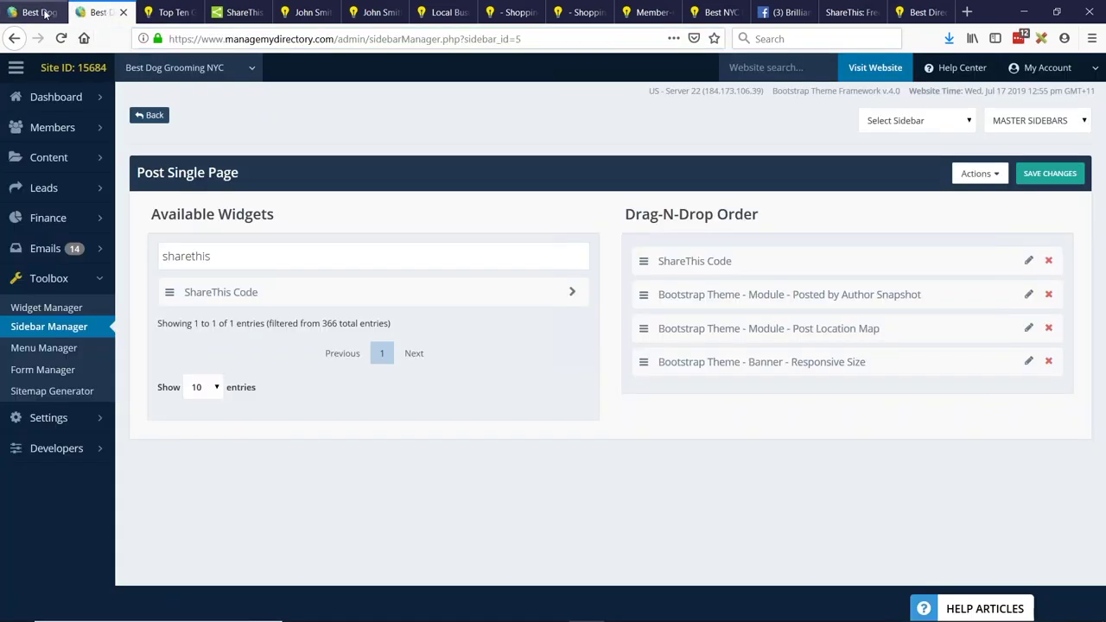
{"action": "left_click", "coordinate": [1028, 261]}
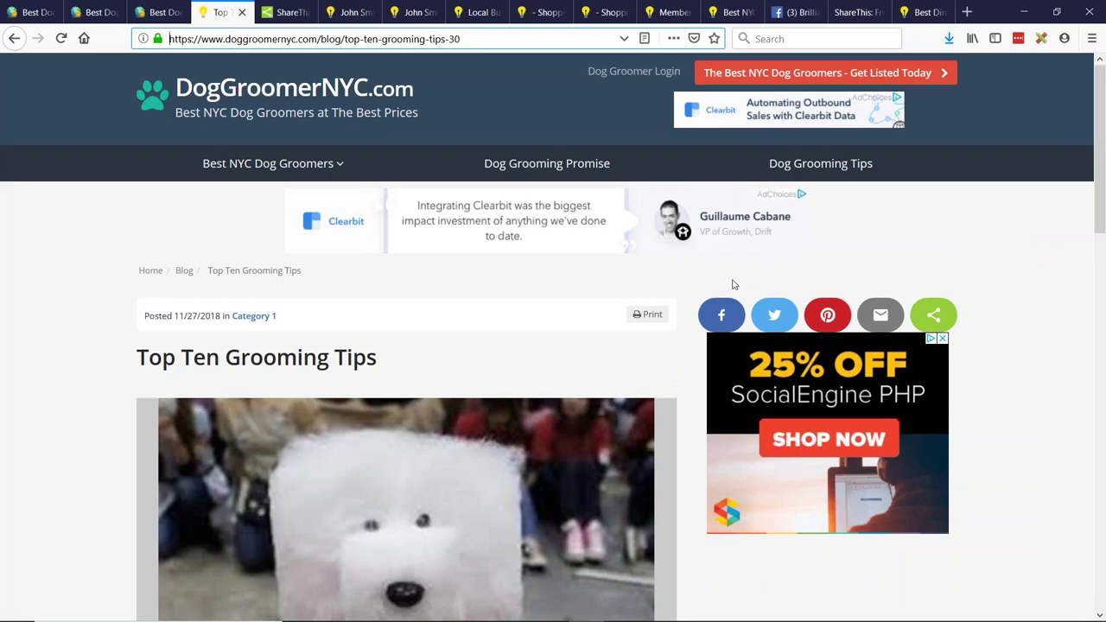
{"action": "left_click", "coordinate": [169, 11]}
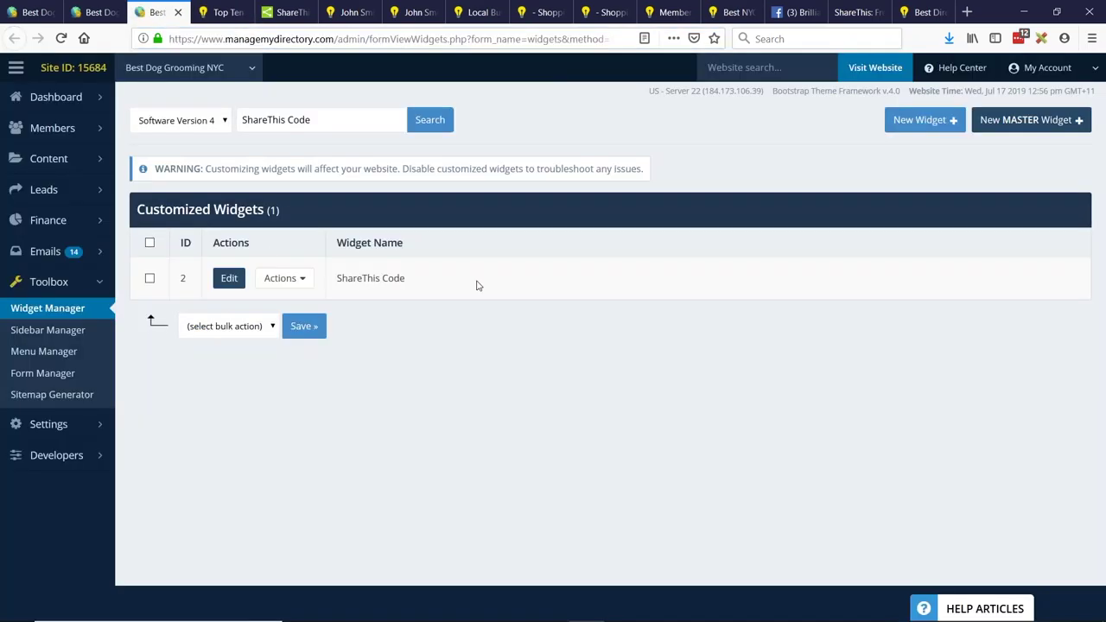
{"action": "left_click", "coordinate": [222, 277]}
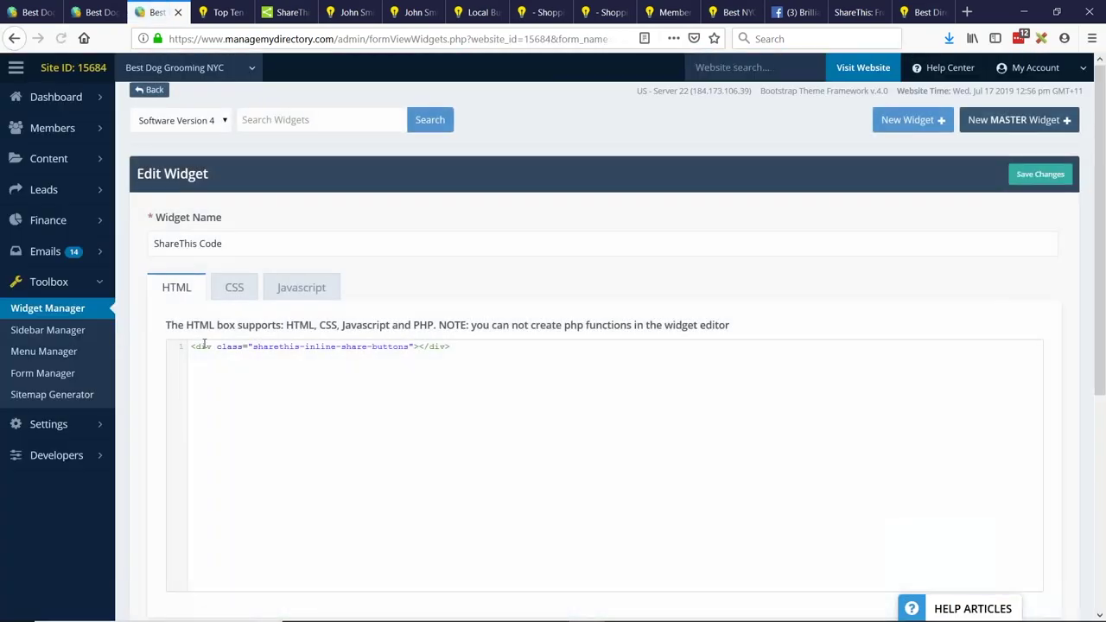
{"action": "left_click_drag", "start_coordinate": [194, 345], "coordinate": [503, 347]}
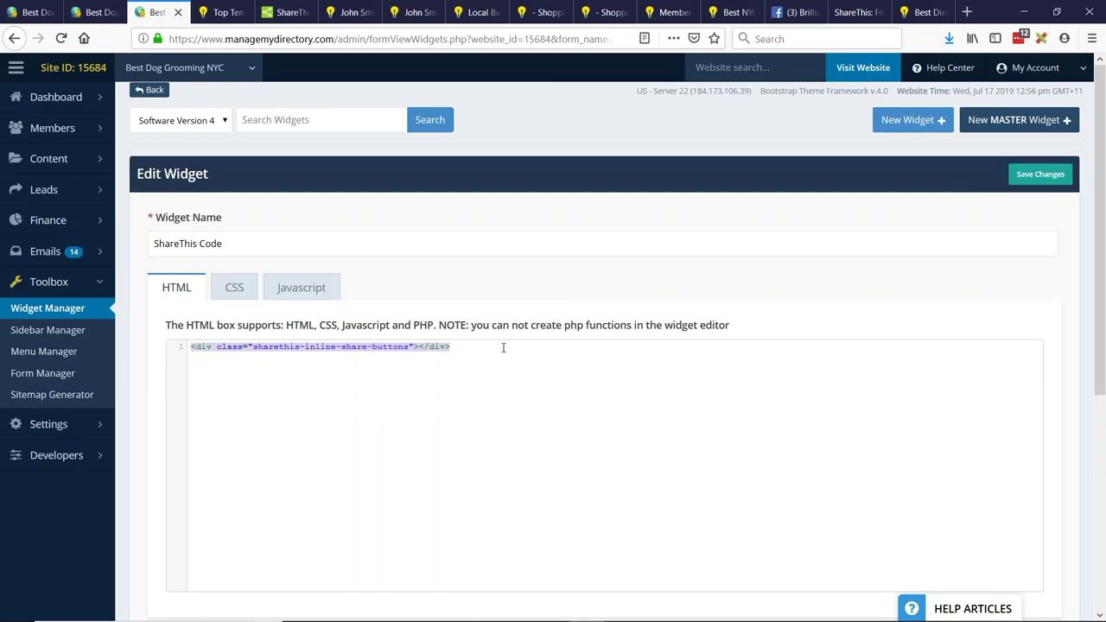
{"action": "left_click", "coordinate": [411, 347]}
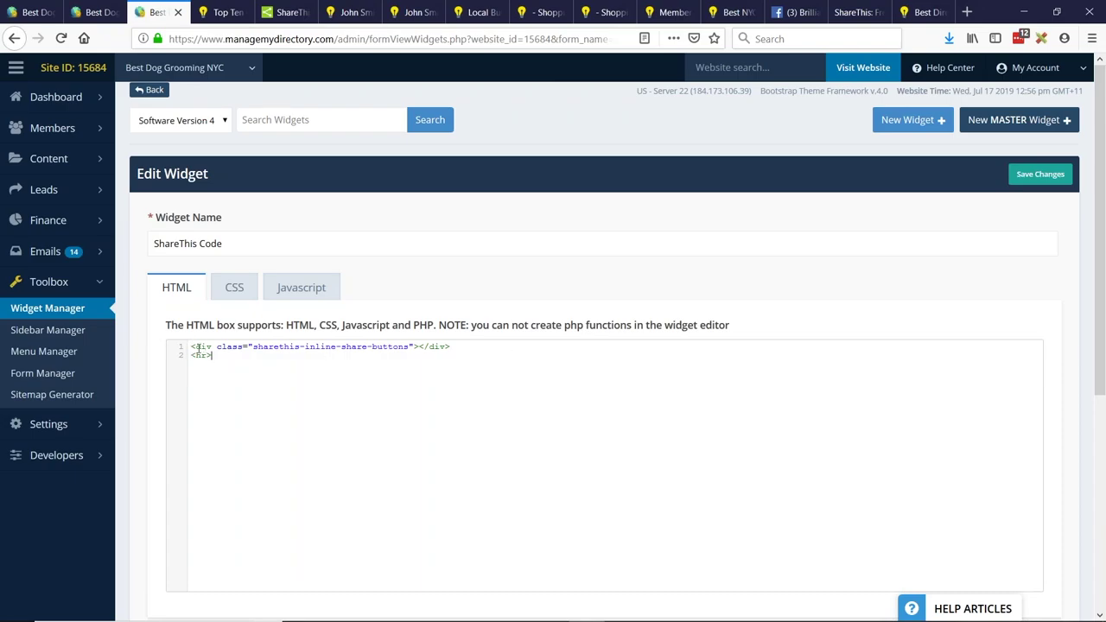
Add the one-line heading <h3>Share This Page</h3> above the div in the ShareThis Code widget and save the changes.
{"action": "key", "text": "Return"}
{"action": "key", "text": "Up"}
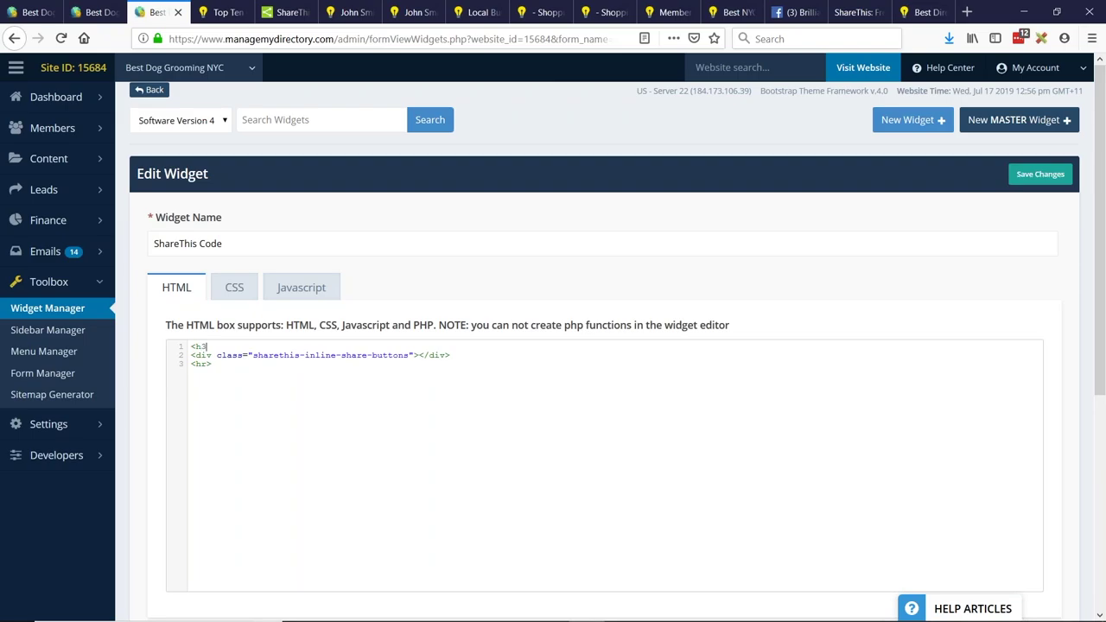
{"action": "type", "text": ">"}
{"action": "key", "text": "Return"}
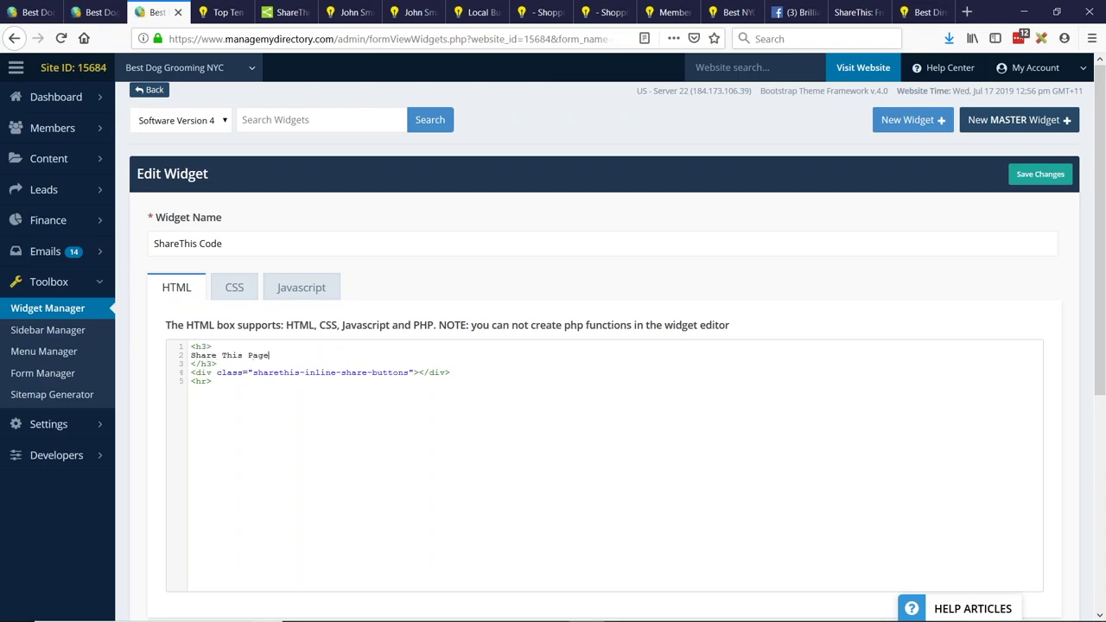
{"action": "left_click", "coordinate": [192, 355]}
{"action": "key", "text": "BackSpace"}
{"action": "left_click", "coordinate": [192, 355]}
{"action": "key", "text": "BackSpace"}
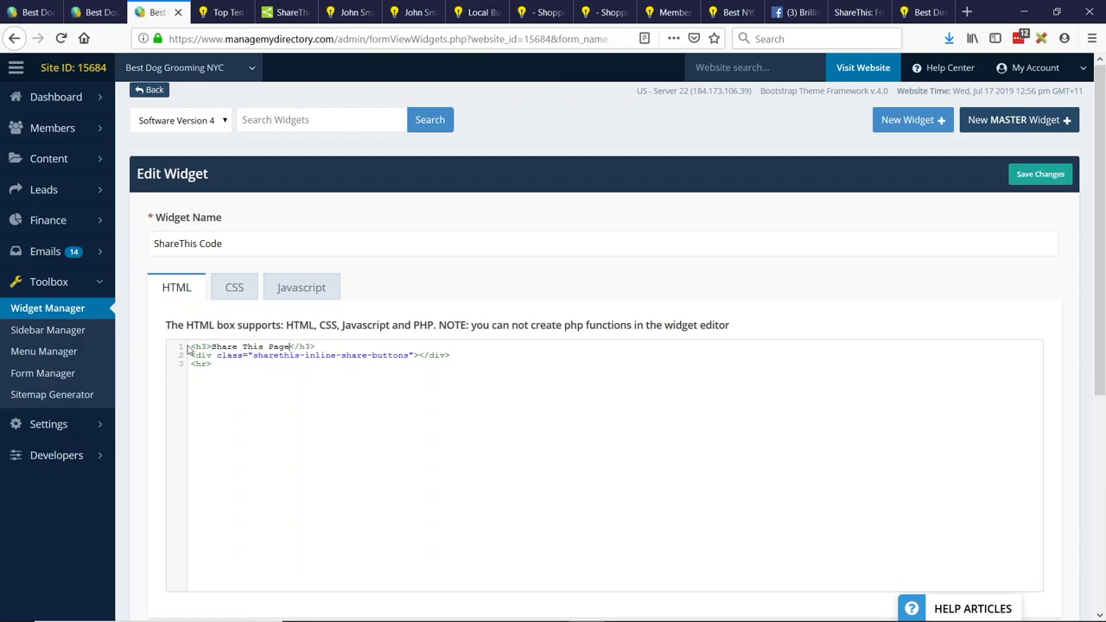
{"action": "key", "text": "ctrl+a"}
{"action": "left_click", "coordinate": [338, 403]}
{"action": "key", "text": "ctrl+s"}
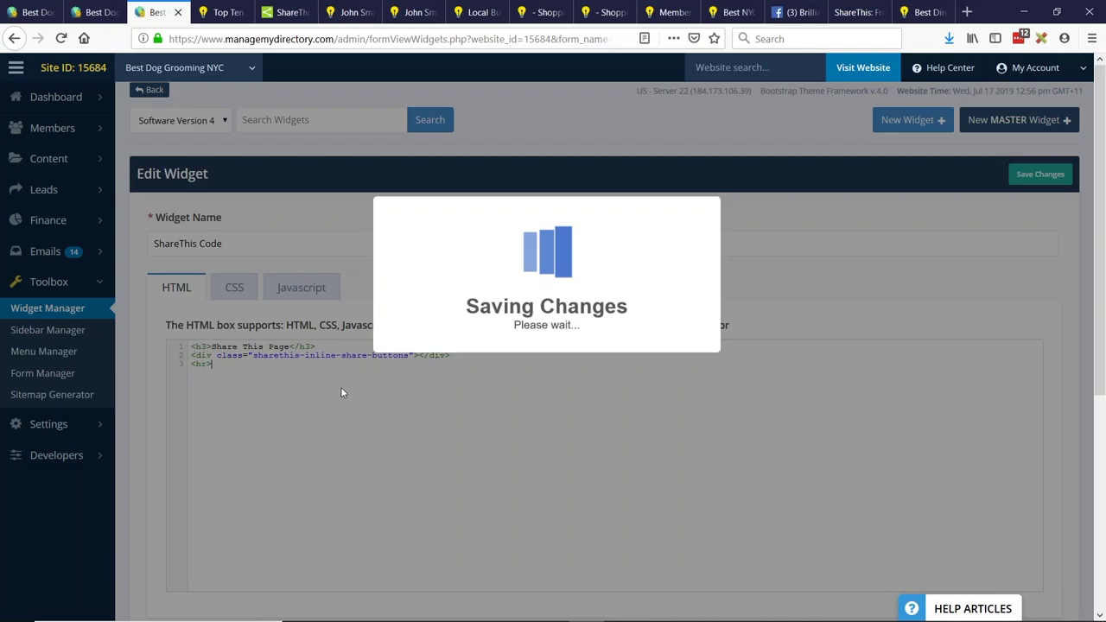
Reload the Top Ten Grooming Tips post and examine the heading and inline share buttons in its sidebar.
{"action": "left_click", "coordinate": [209, 7]}
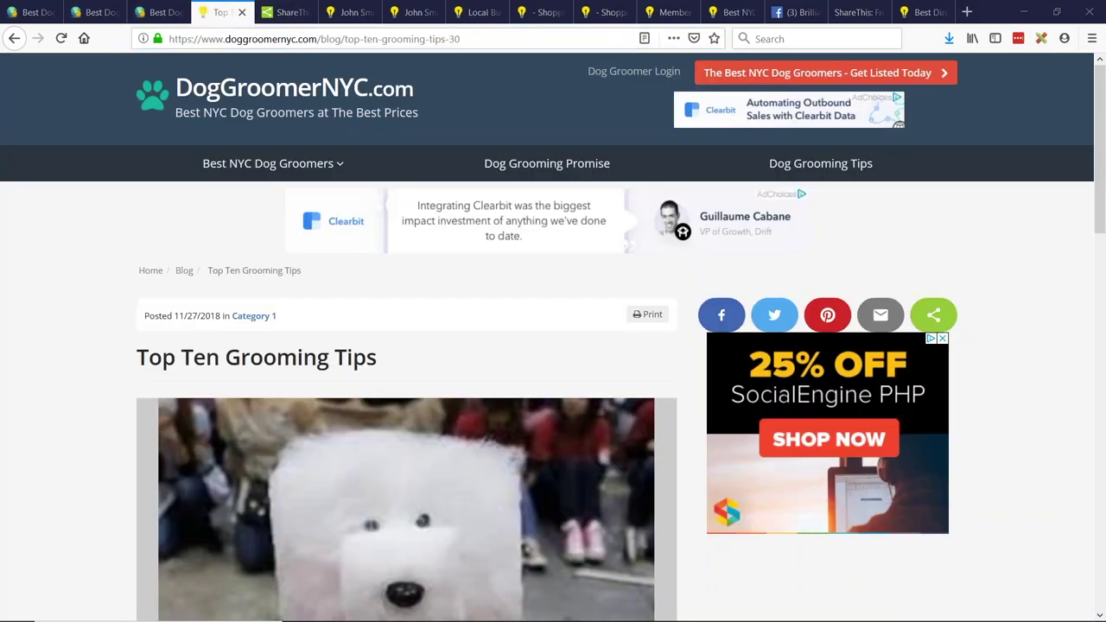
{"action": "left_click", "coordinate": [60, 38]}
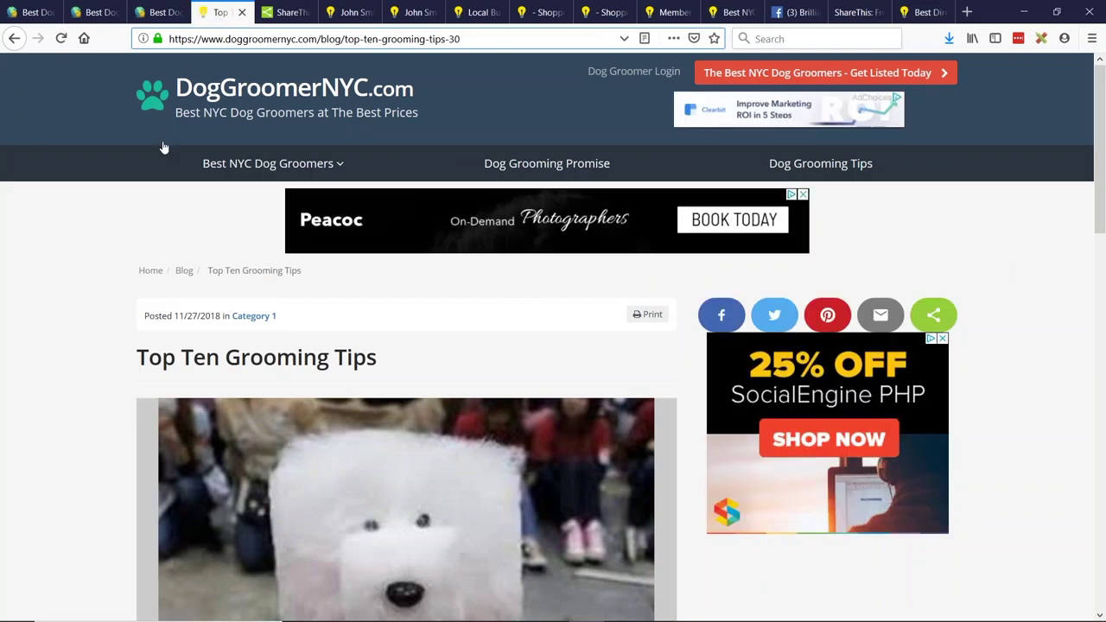
{"action": "left_click", "coordinate": [61, 38]}
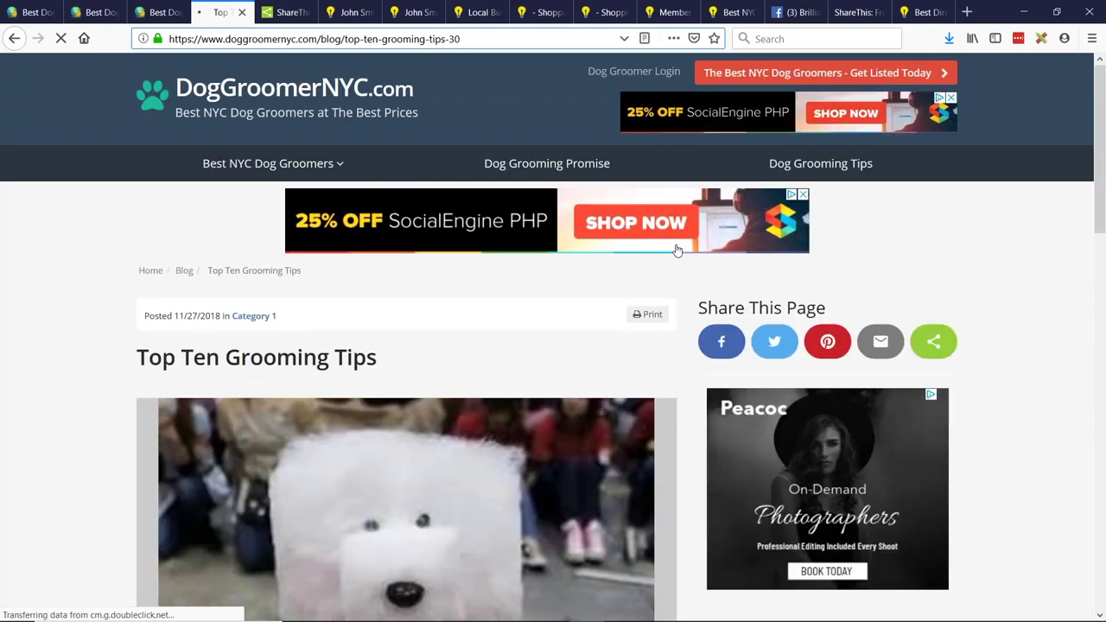
{"action": "left_click_drag", "start_coordinate": [707, 309], "coordinate": [852, 304]}
{"action": "left_click", "coordinate": [926, 309]}
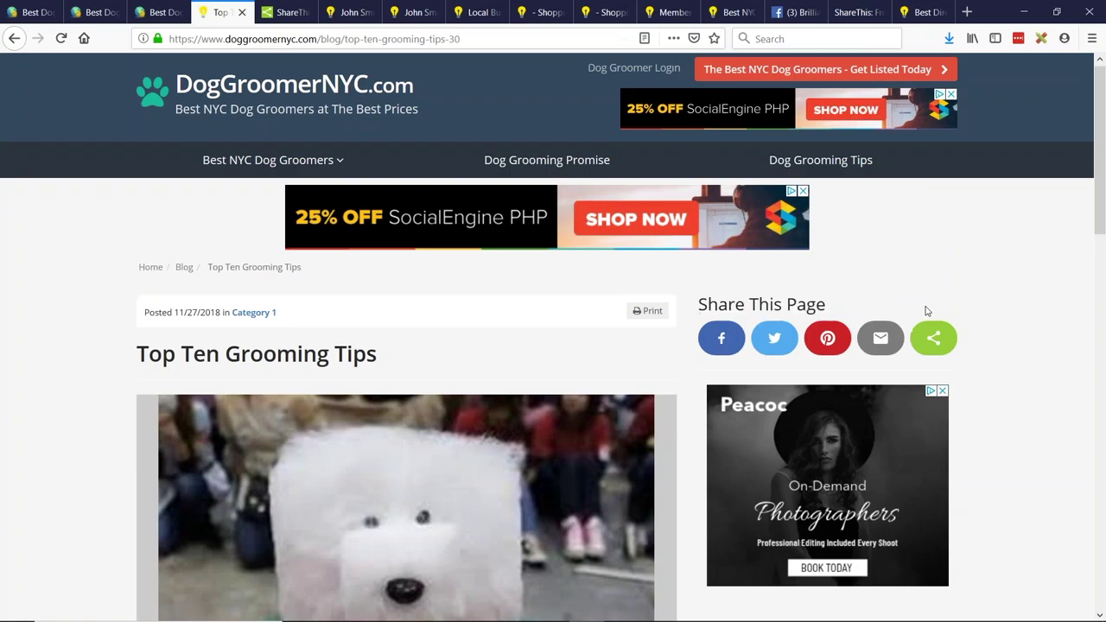
{"action": "scroll", "coordinate": [787, 231], "scroll_direction": "down", "scroll_amount": 3}
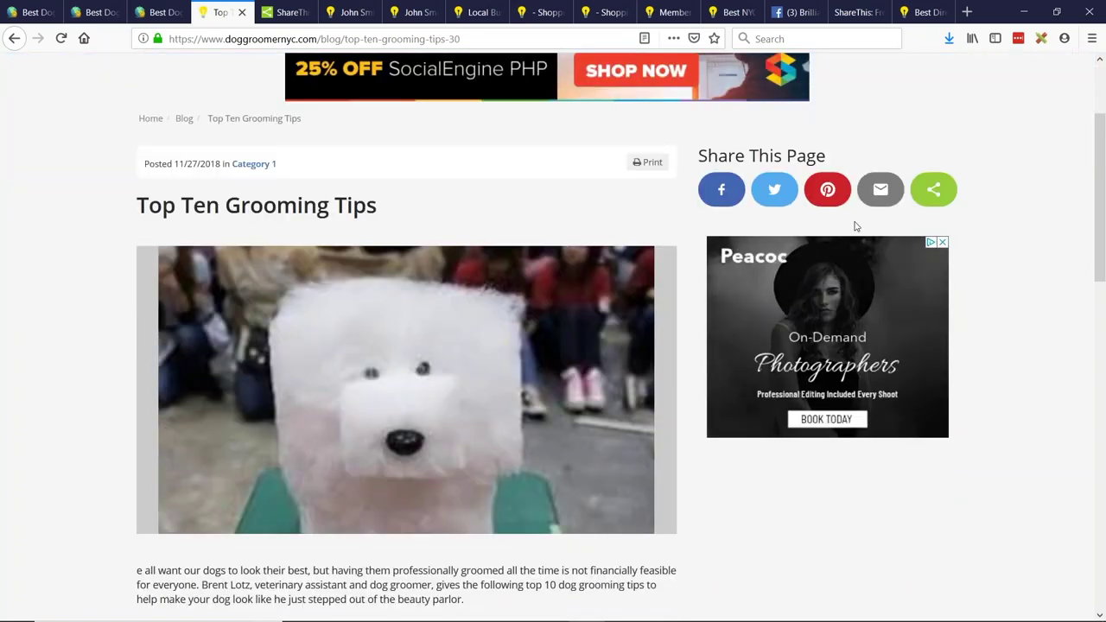
{"action": "scroll", "coordinate": [947, 242], "scroll_direction": "up", "scroll_amount": 2}
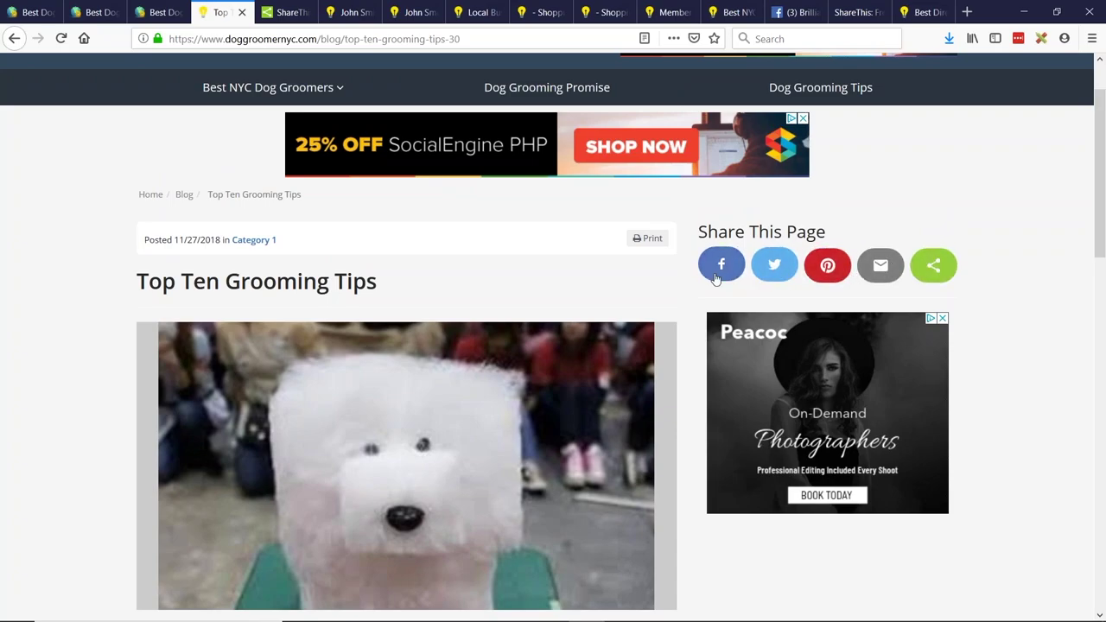
Switch to the Google Slides presentation in Chrome, read the Embed Code Placement Options slide, and return to Firefox.
{"action": "key", "text": "alt+Tab"}
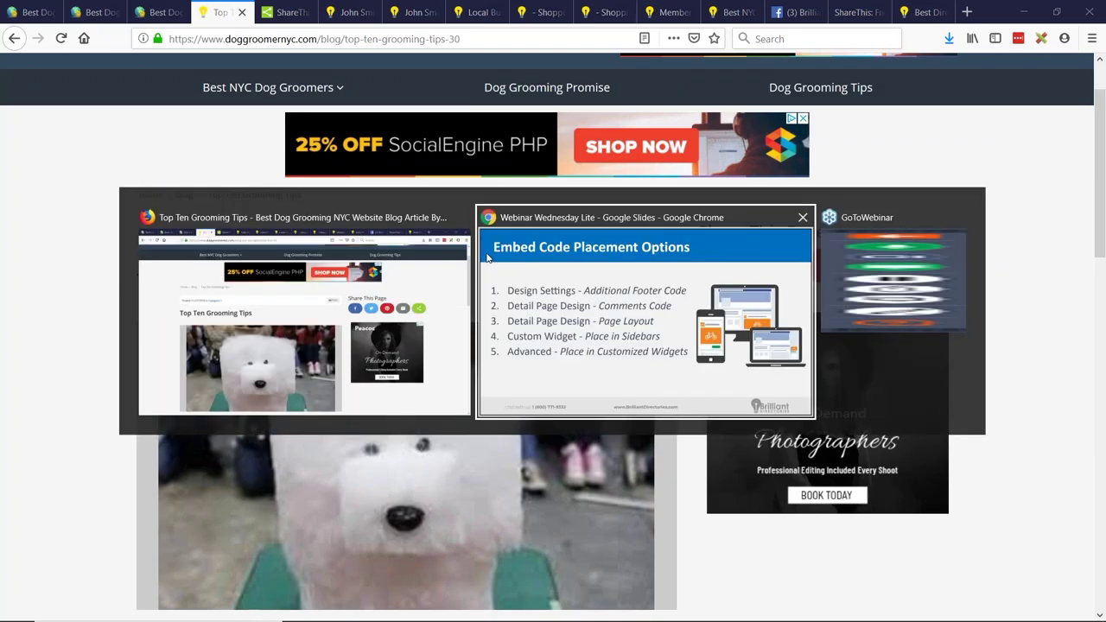
{"action": "left_click", "coordinate": [489, 258]}
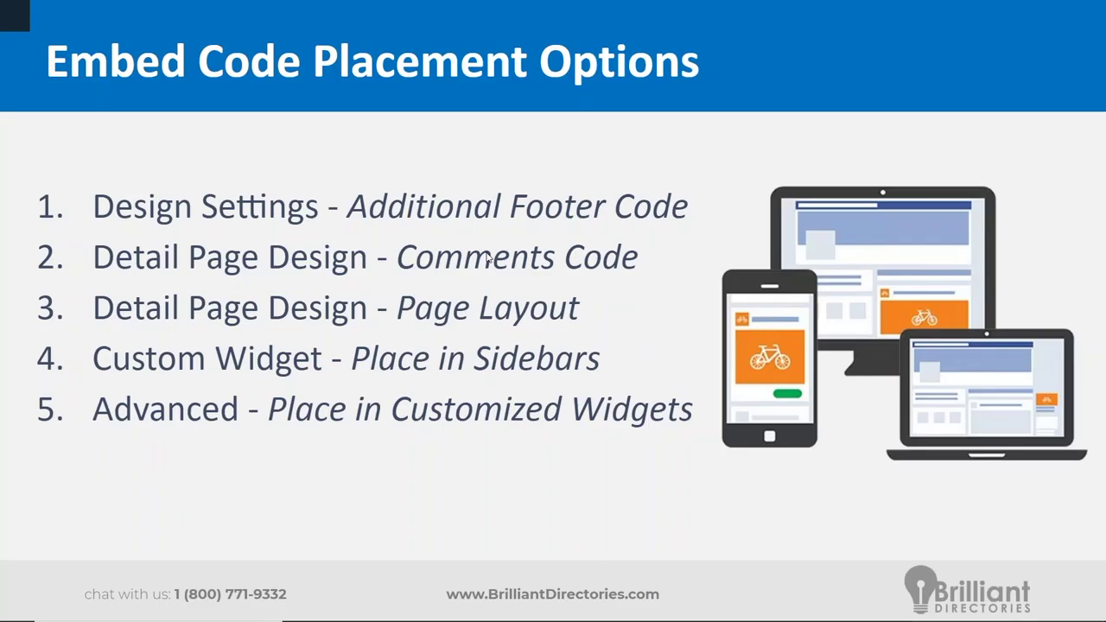
{"action": "key", "text": "alt+Tab"}
Copy the sharethis-inline-share-buttons div and the <hr> line from the ShareThis Code widget's HTML and return to the blog post.
{"action": "left_click", "coordinate": [153, 12]}
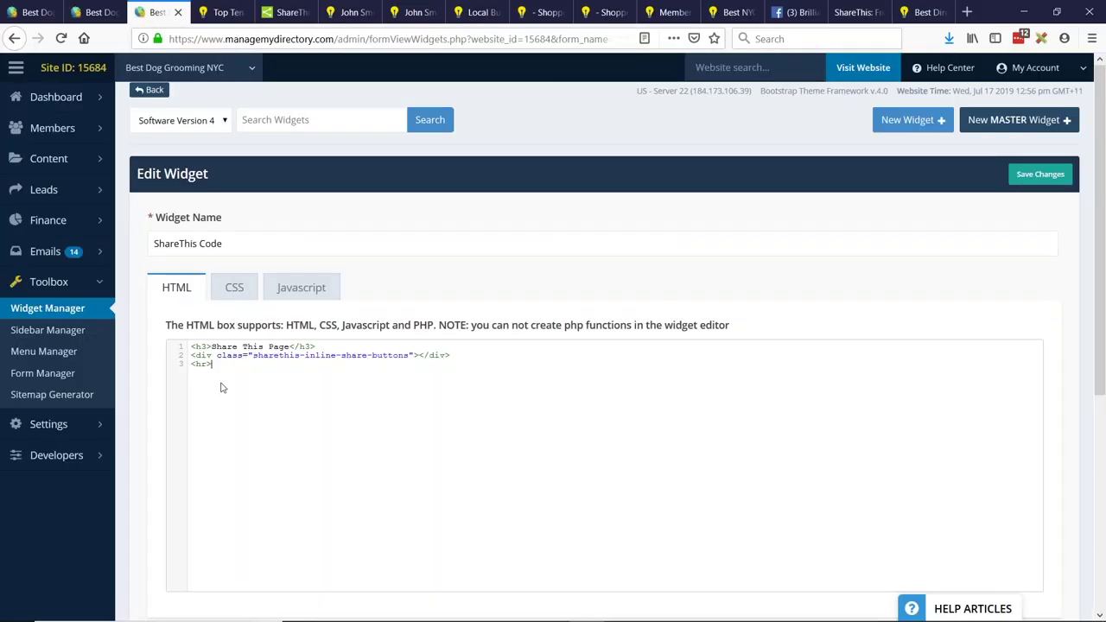
{"action": "left_click_drag", "start_coordinate": [220, 388], "coordinate": [180, 359]}
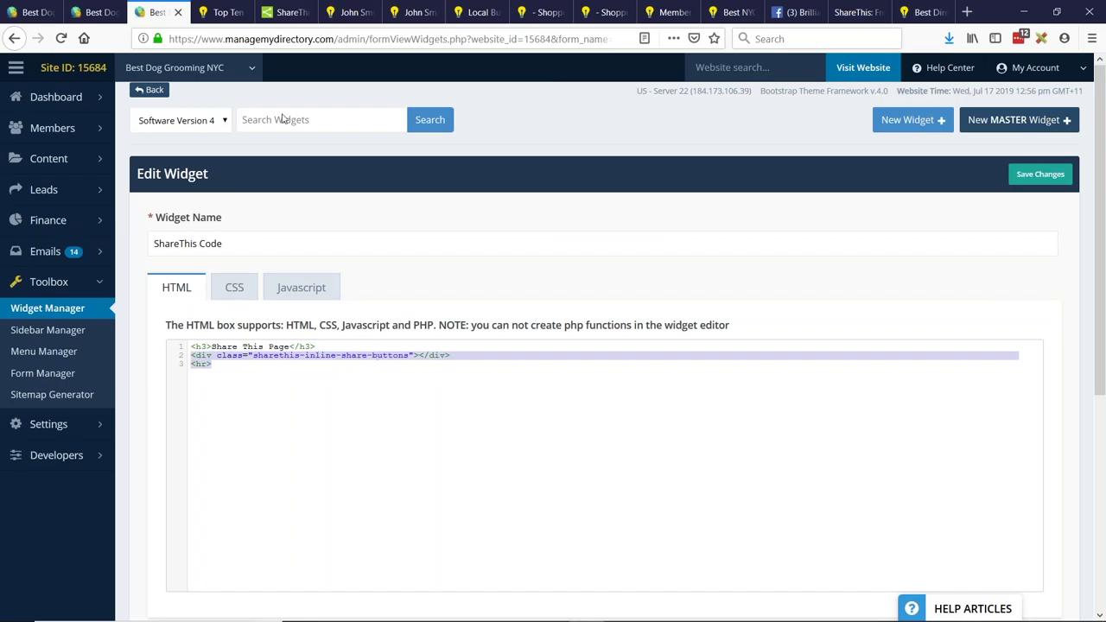
{"action": "left_click", "coordinate": [223, 12]}
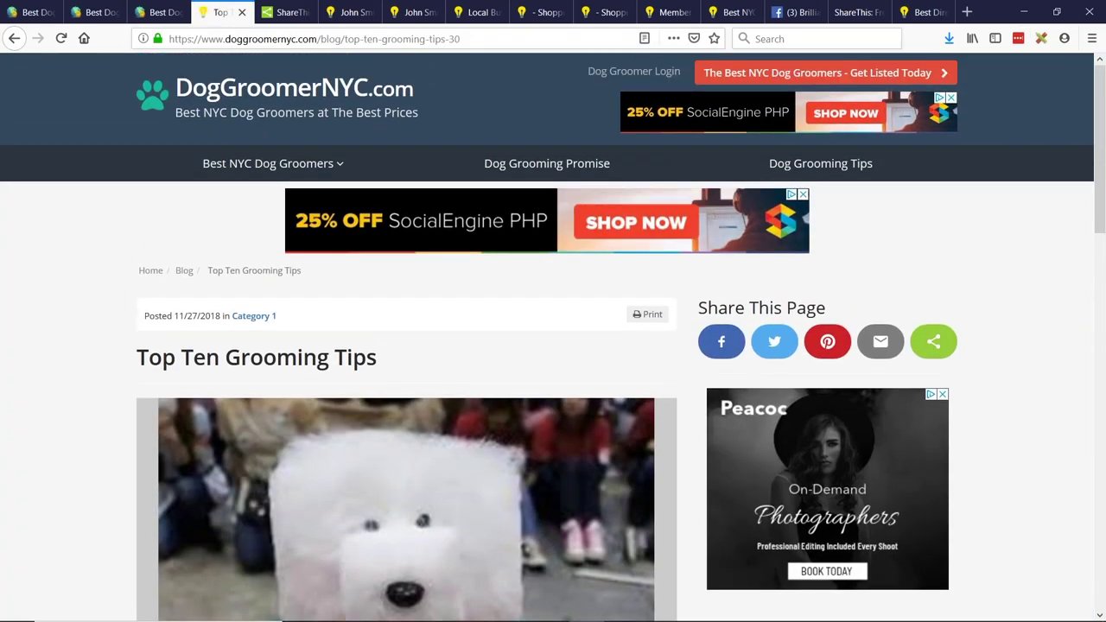
Load womensleadershipdaily.com in the member profile's browser tab and open its featured Procter & Gamble article.
{"action": "left_click", "coordinate": [349, 12]}
{"action": "left_click", "coordinate": [351, 39]}
{"action": "type", "text": "womensleadershipdaily.com/"}
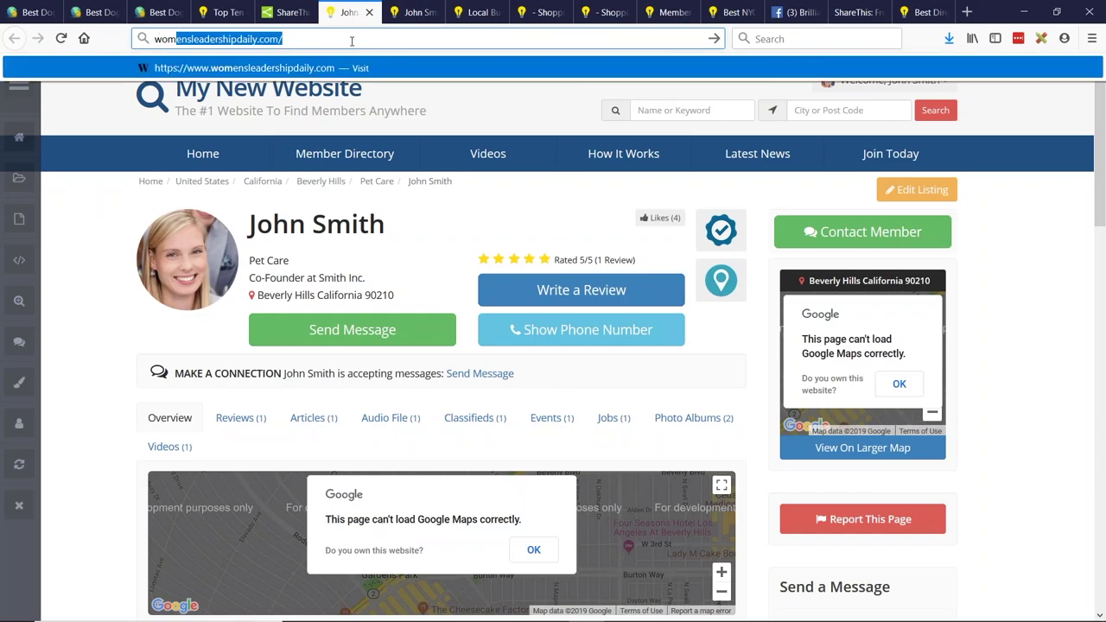
{"action": "key", "text": "Return"}
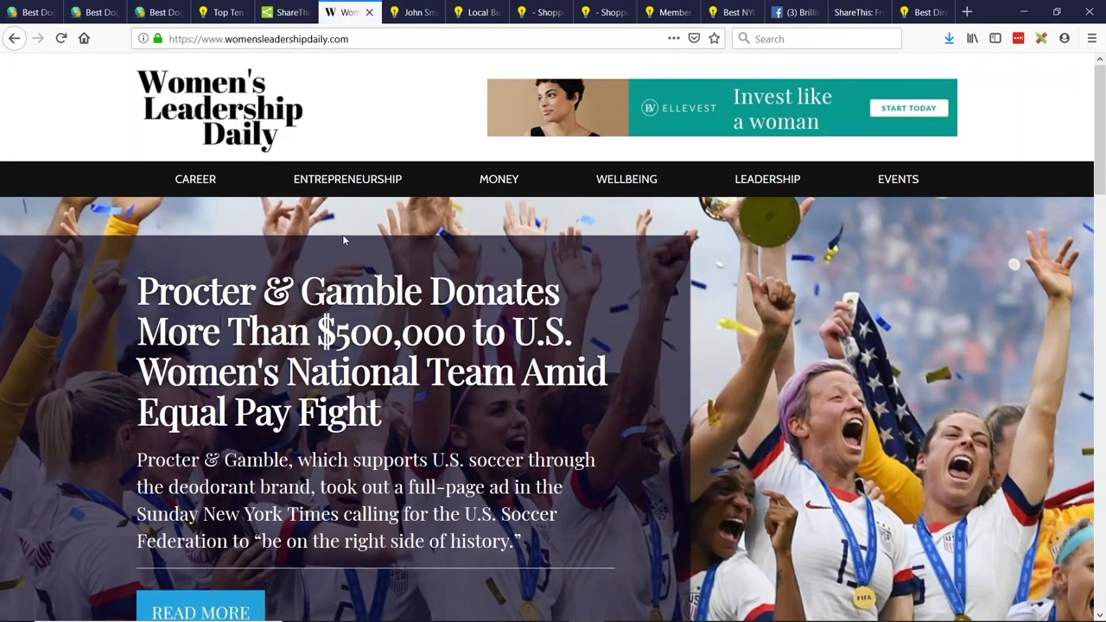
{"action": "scroll", "coordinate": [368, 248], "scroll_direction": "down", "scroll_amount": 2}
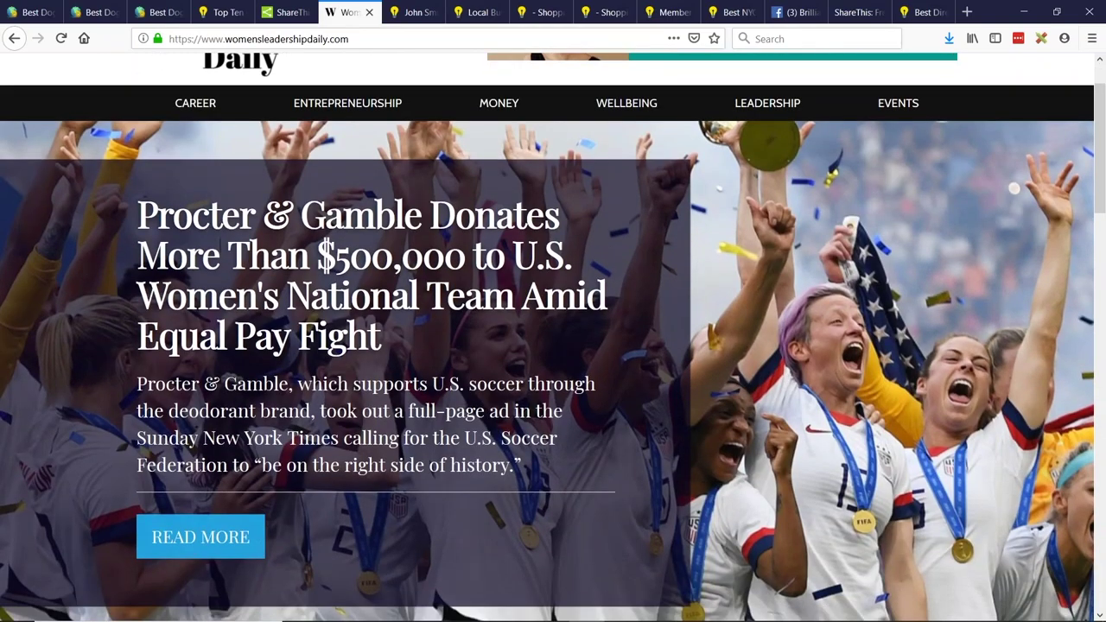
{"action": "left_click", "coordinate": [249, 538]}
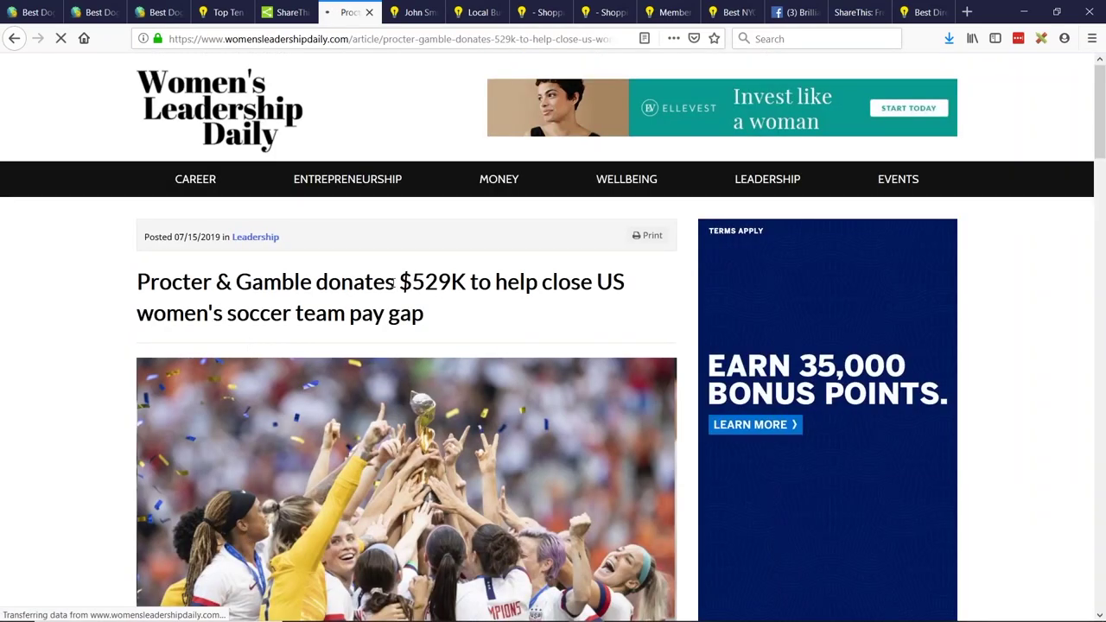
Examine where the inline share buttons sit relative to the title, image and text of the Procter & Gamble article.
{"action": "scroll", "coordinate": [395, 260], "scroll_direction": "down", "scroll_amount": 8}
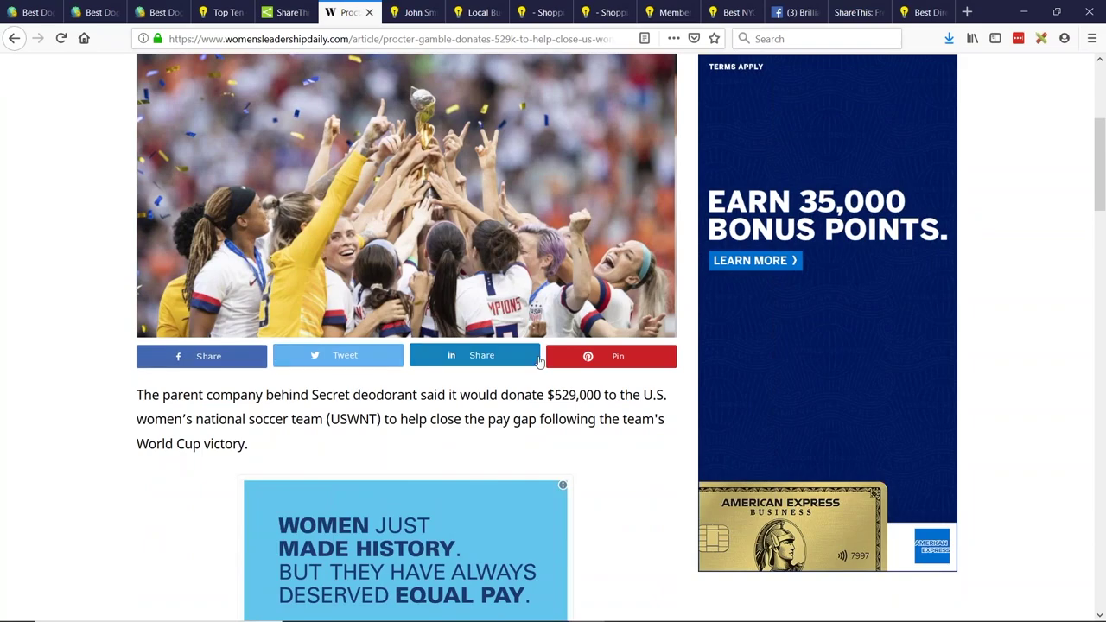
{"action": "scroll", "coordinate": [568, 345], "scroll_direction": "up", "scroll_amount": 8}
{"action": "scroll", "coordinate": [294, 354], "scroll_direction": "down", "scroll_amount": 8}
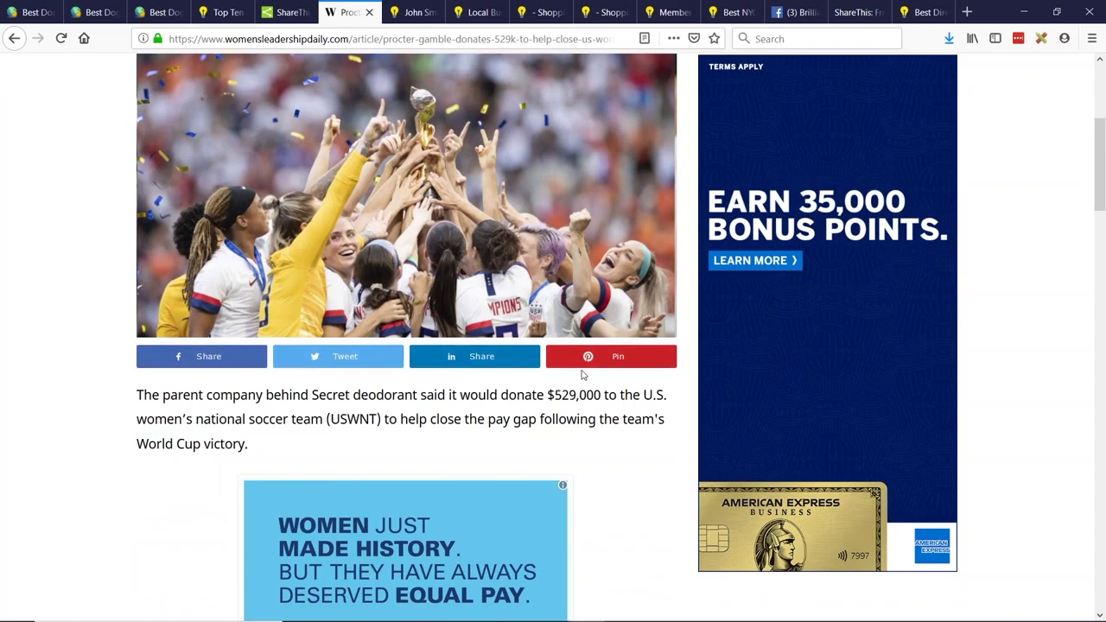
{"action": "scroll", "coordinate": [579, 372], "scroll_direction": "down", "scroll_amount": 2}
{"action": "scroll", "coordinate": [579, 372], "scroll_direction": "up", "scroll_amount": 3}
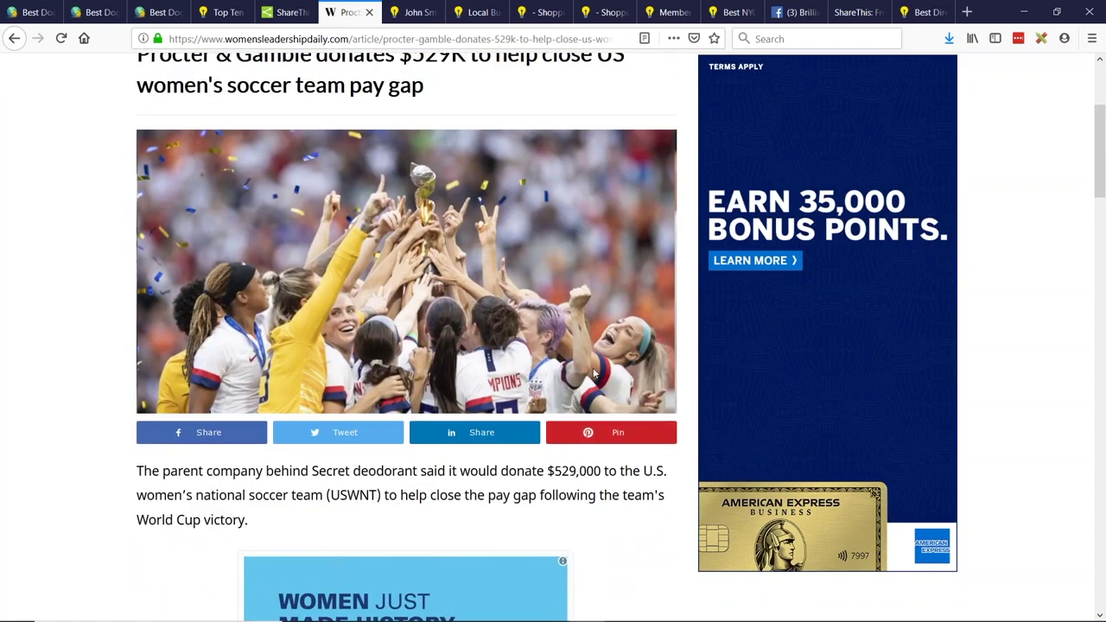
{"action": "scroll", "coordinate": [595, 364], "scroll_direction": "up", "scroll_amount": 5}
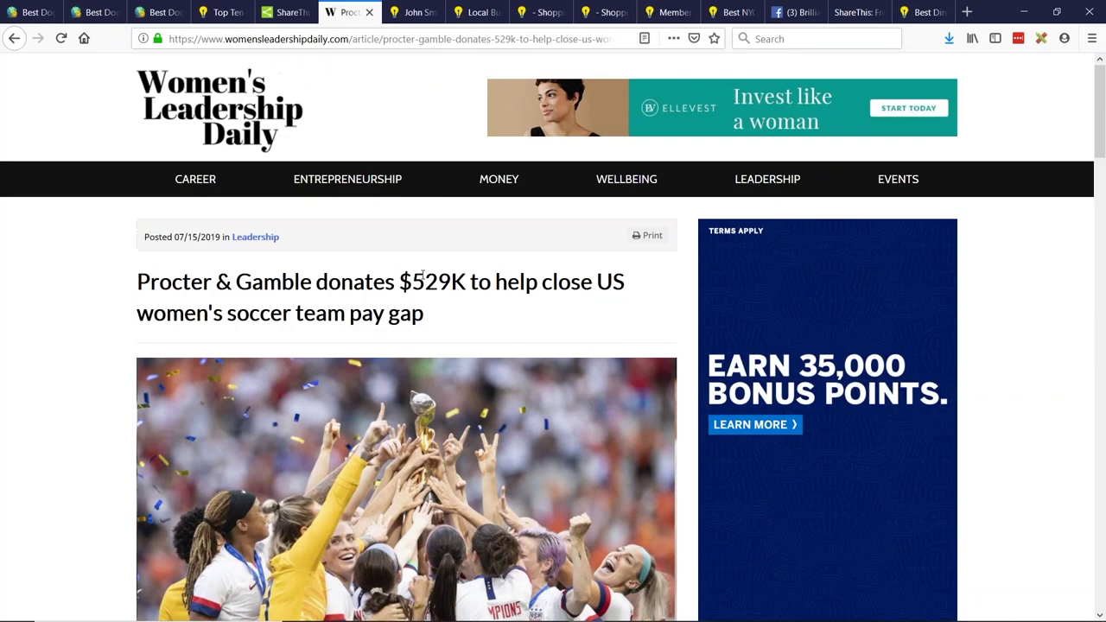
{"action": "scroll", "coordinate": [433, 291], "scroll_direction": "down", "scroll_amount": 2}
{"action": "scroll", "coordinate": [433, 292], "scroll_direction": "up", "scroll_amount": 2}
Check the blog segment in the grooming post's URL and open the Website Blog Article post type's Detail Page Design settings.
{"action": "left_click", "coordinate": [223, 12]}
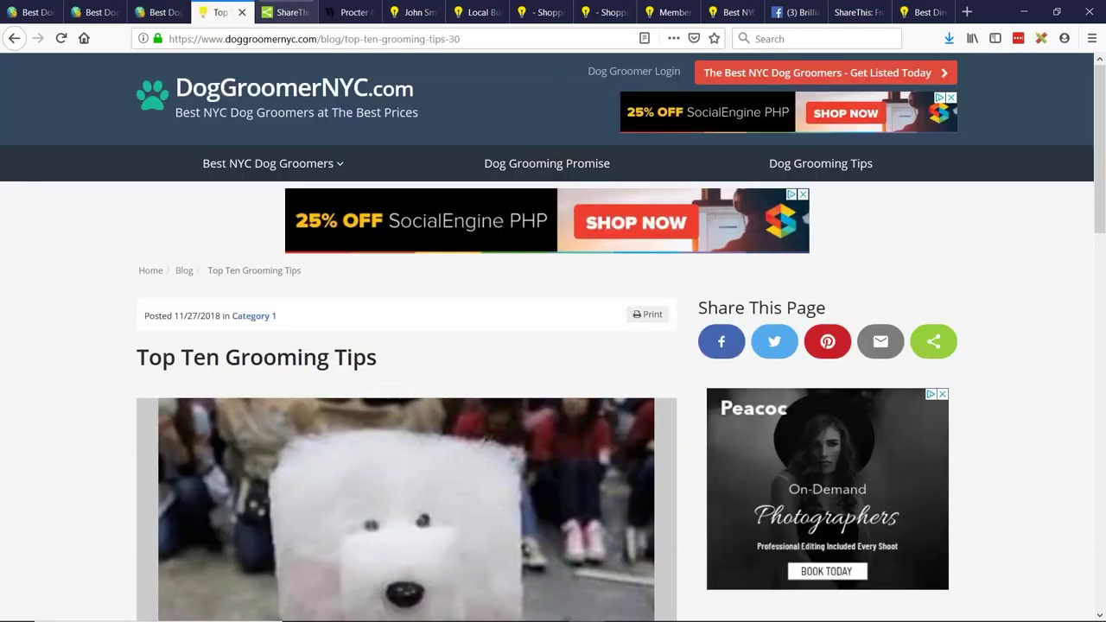
{"action": "double_click", "coordinate": [332, 40]}
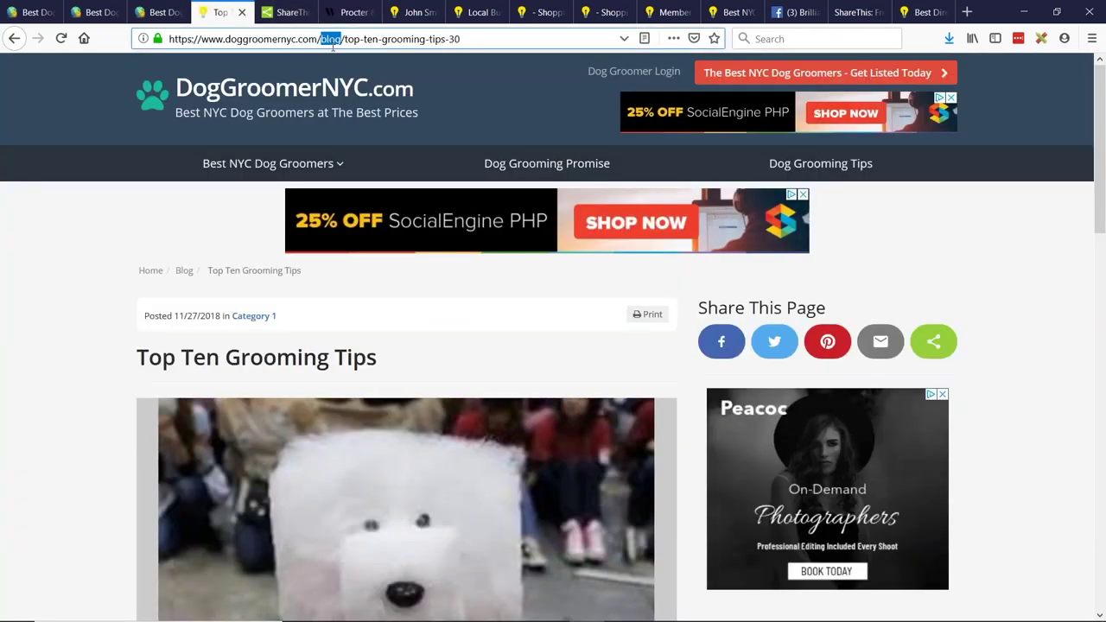
{"action": "left_click", "coordinate": [160, 12]}
{"action": "mouse_move", "coordinate": [174, 68]}
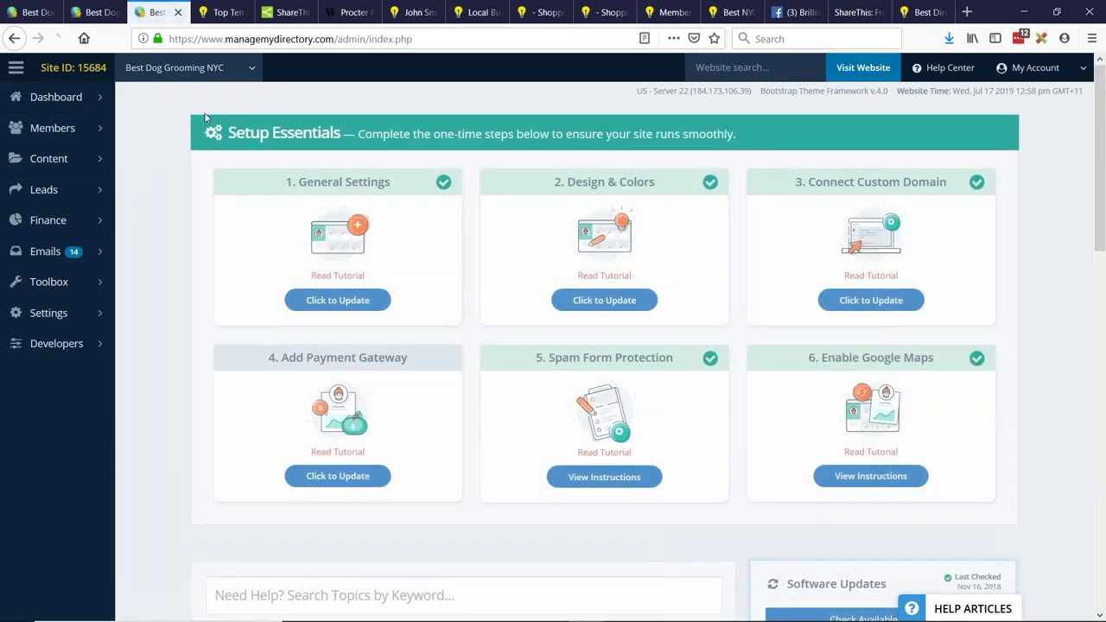
{"action": "mouse_move", "coordinate": [93, 159]}
{"action": "left_click", "coordinate": [22, 157]}
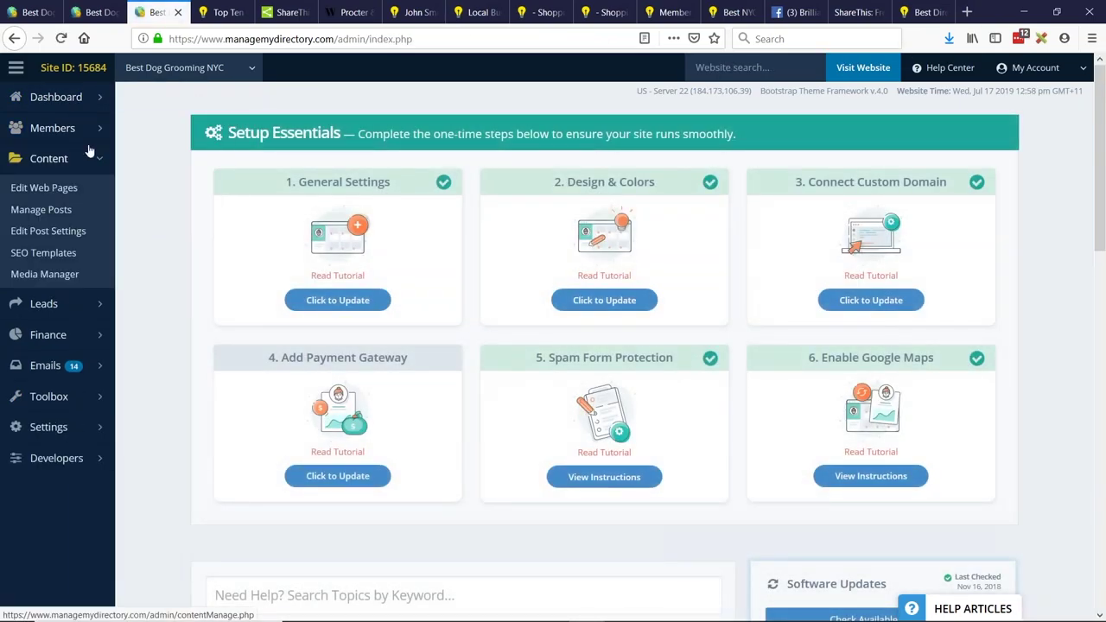
{"action": "mouse_move", "coordinate": [45, 298]}
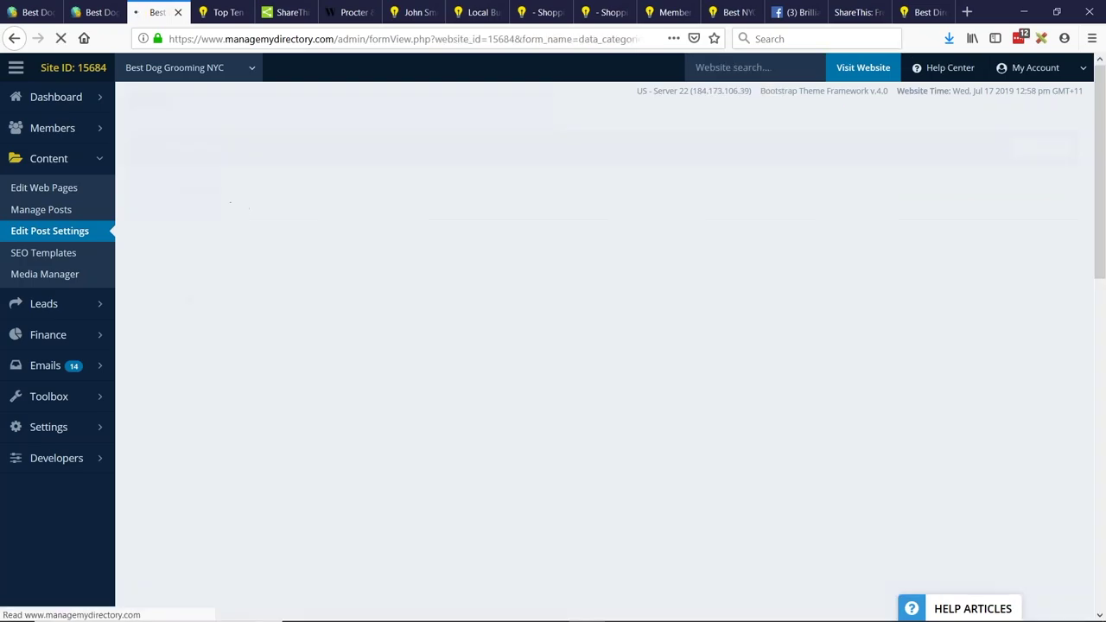
{"action": "left_click_drag", "start_coordinate": [153, 217], "coordinate": [321, 204]}
{"action": "scroll", "coordinate": [320, 204], "scroll_direction": "down", "scroll_amount": 4}
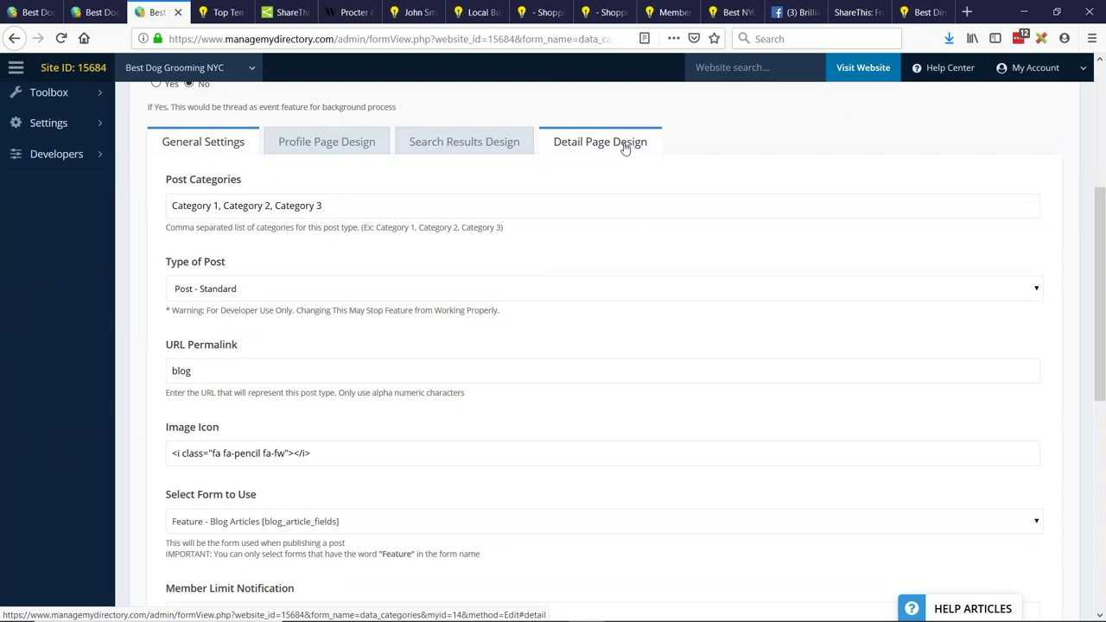
{"action": "left_click", "coordinate": [625, 147]}
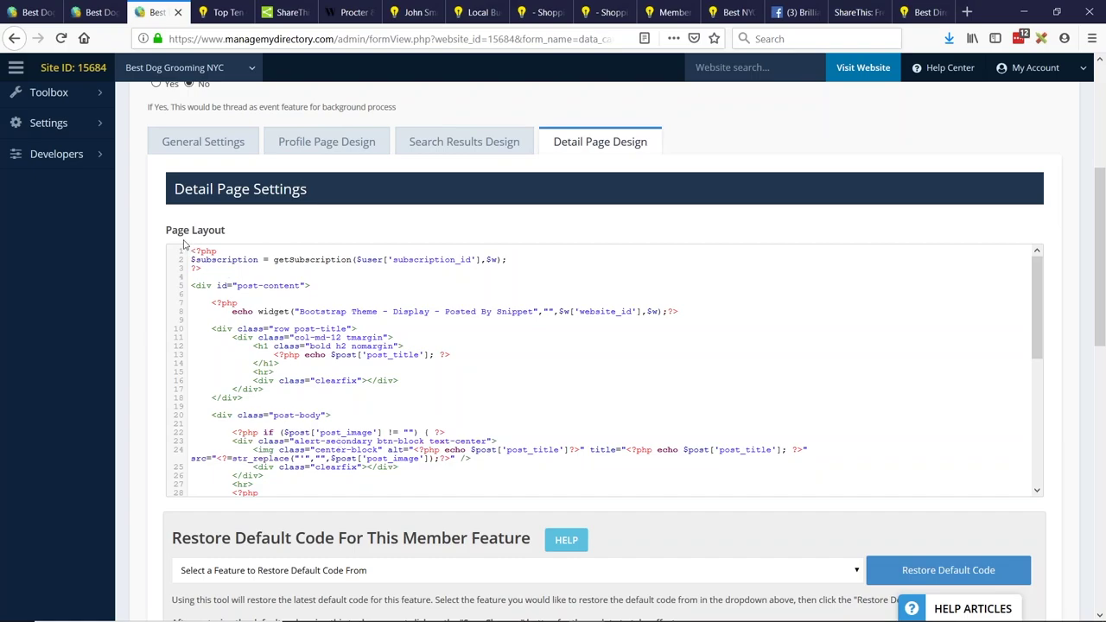
Insert <div class="sharethis-inline-share-buttons"></div> and <hr> above the existing Page Layout code, leaving blank lines between, and save the post type.
{"action": "key", "text": "Return"}
{"action": "key", "text": "Return"}
{"action": "key", "text": "Return"}
{"action": "key", "text": "Return"}
{"action": "key", "text": "Return"}
{"action": "key", "text": "Return"}
{"action": "key", "text": "Return"}
{"action": "key", "text": "Return"}
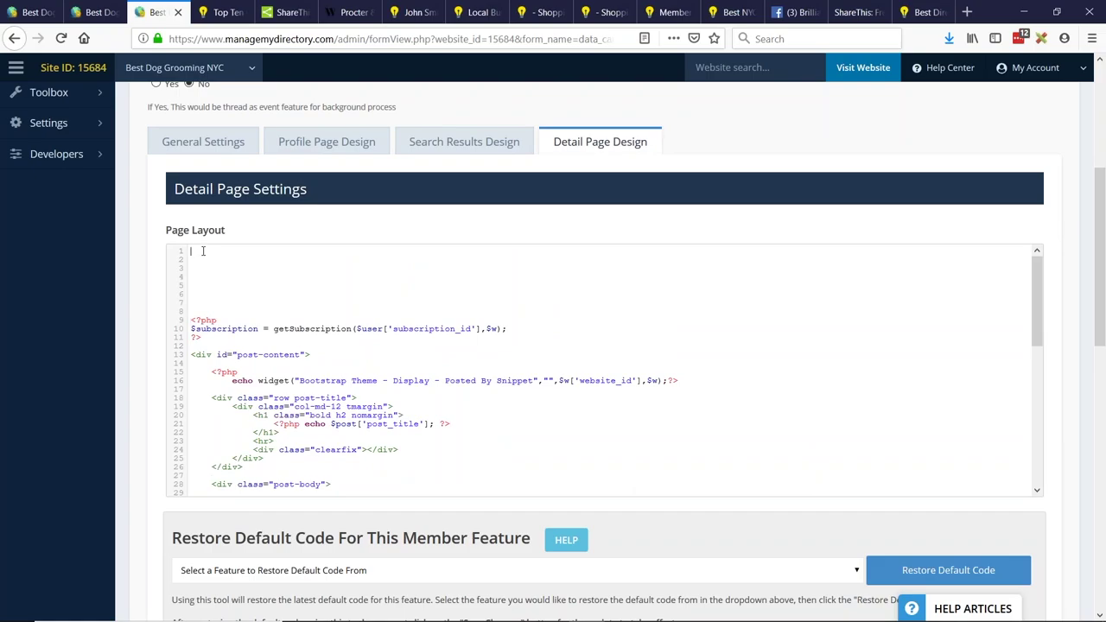
{"action": "type", "text": "<div class=\"sharethis-inline-share-buttons\"></div> <hr>"}
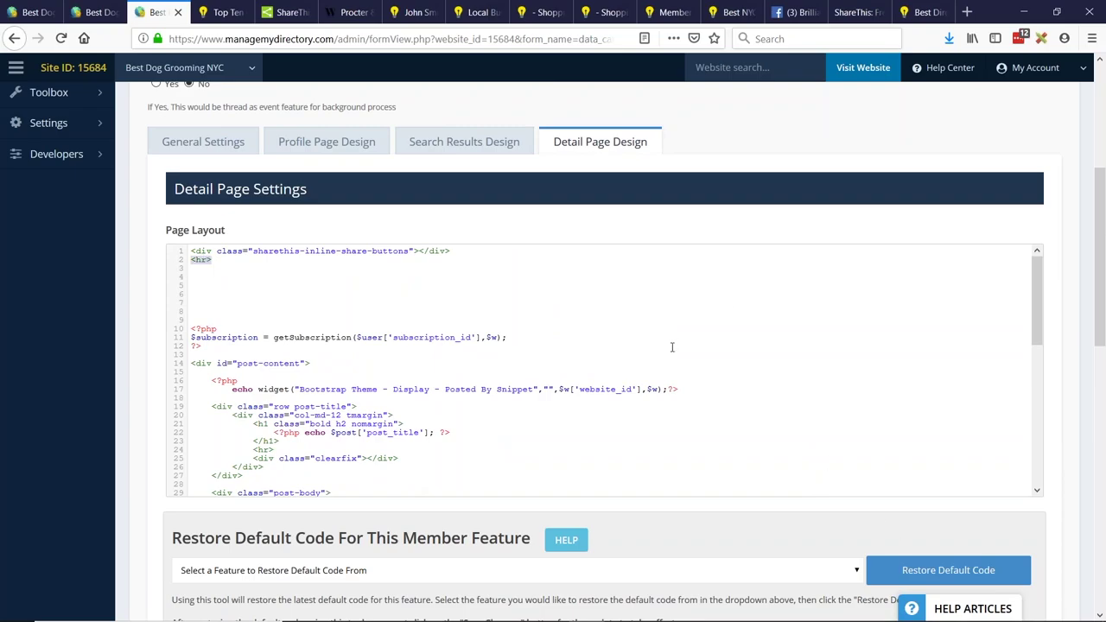
{"action": "scroll", "coordinate": [858, 152], "scroll_direction": "up", "scroll_amount": 5}
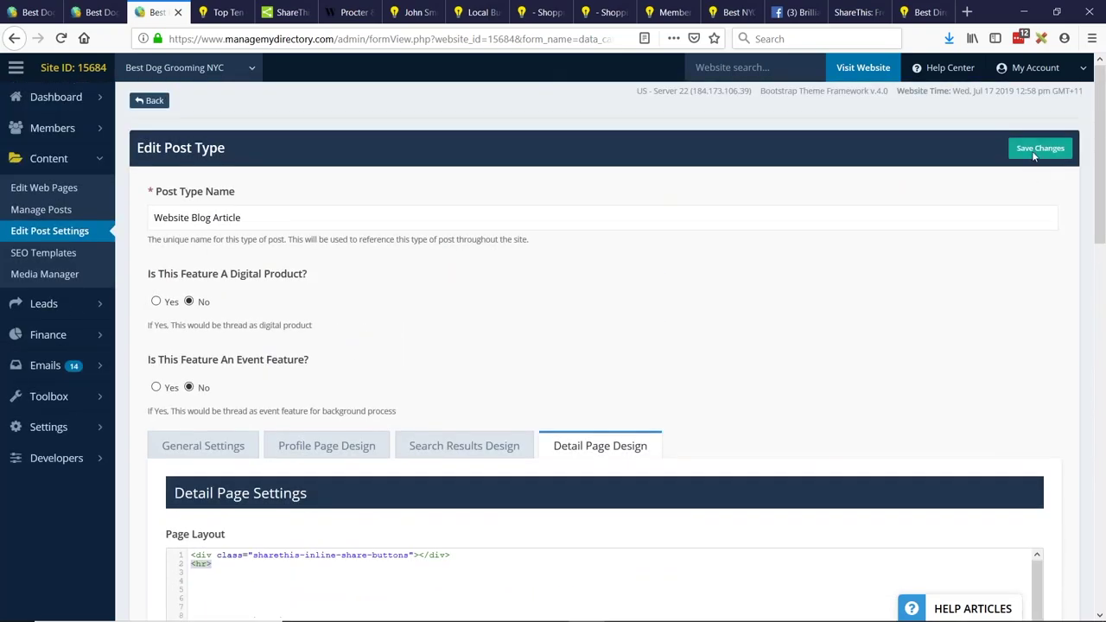
{"action": "left_click", "coordinate": [1043, 148]}
Reload the Top Ten Grooming Tips post and examine the inline share buttons in its main content and sidebar.
{"action": "left_click", "coordinate": [221, 14]}
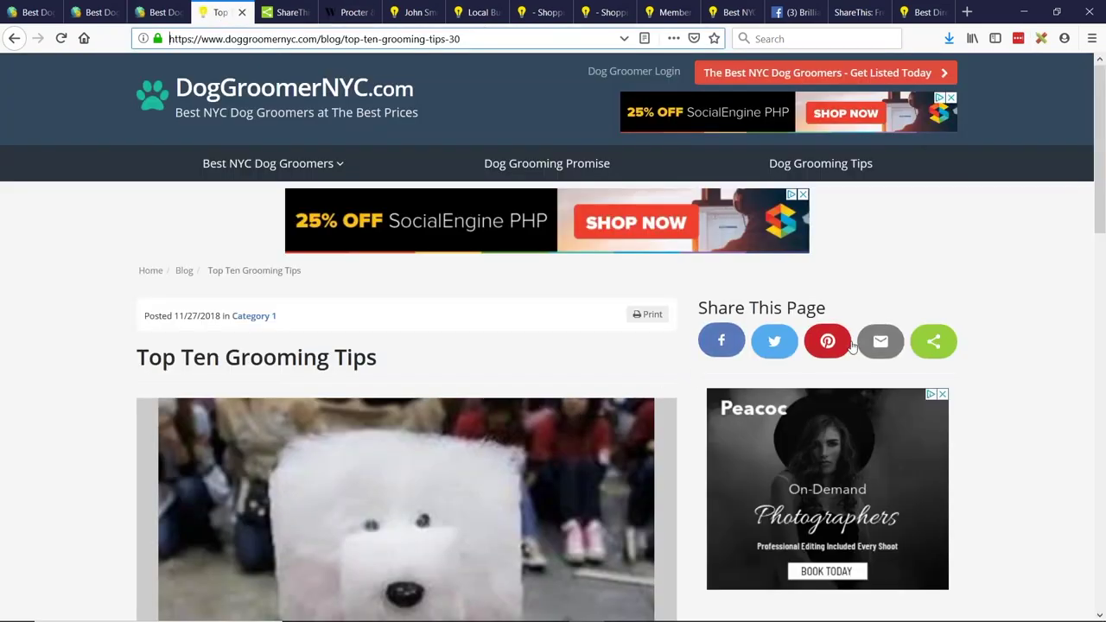
{"action": "left_click", "coordinate": [60, 38]}
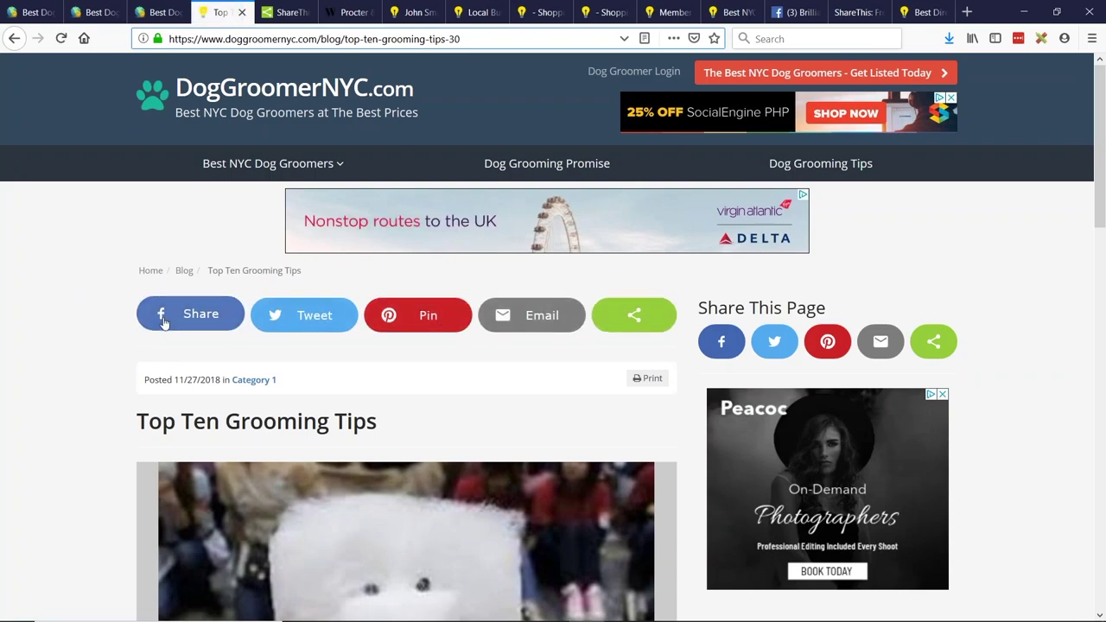
{"action": "scroll", "coordinate": [106, 321], "scroll_direction": "down", "scroll_amount": 3}
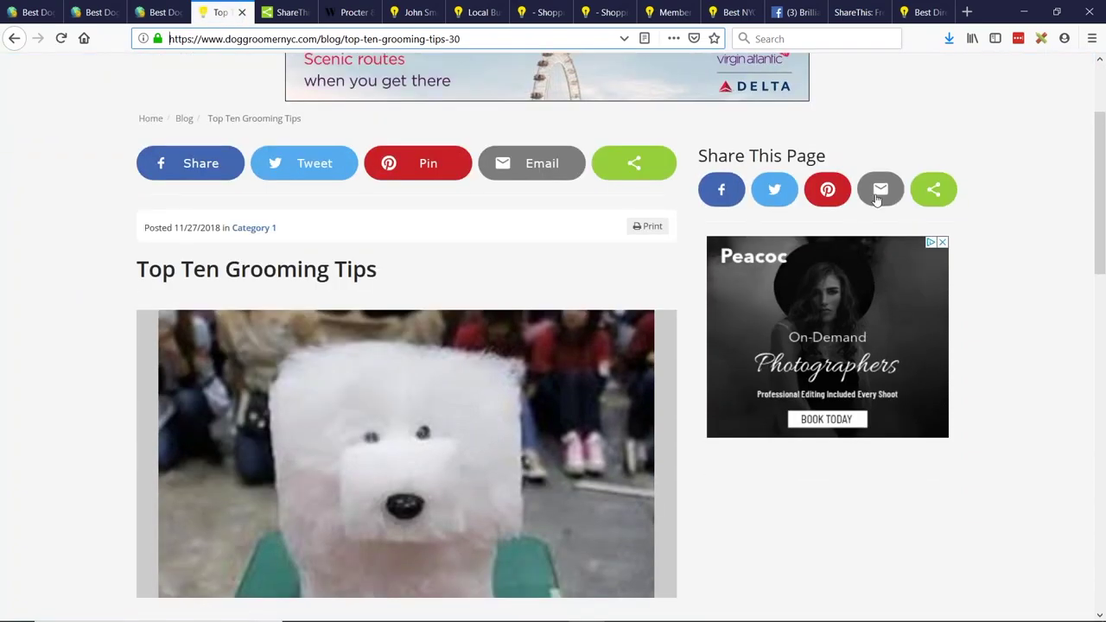